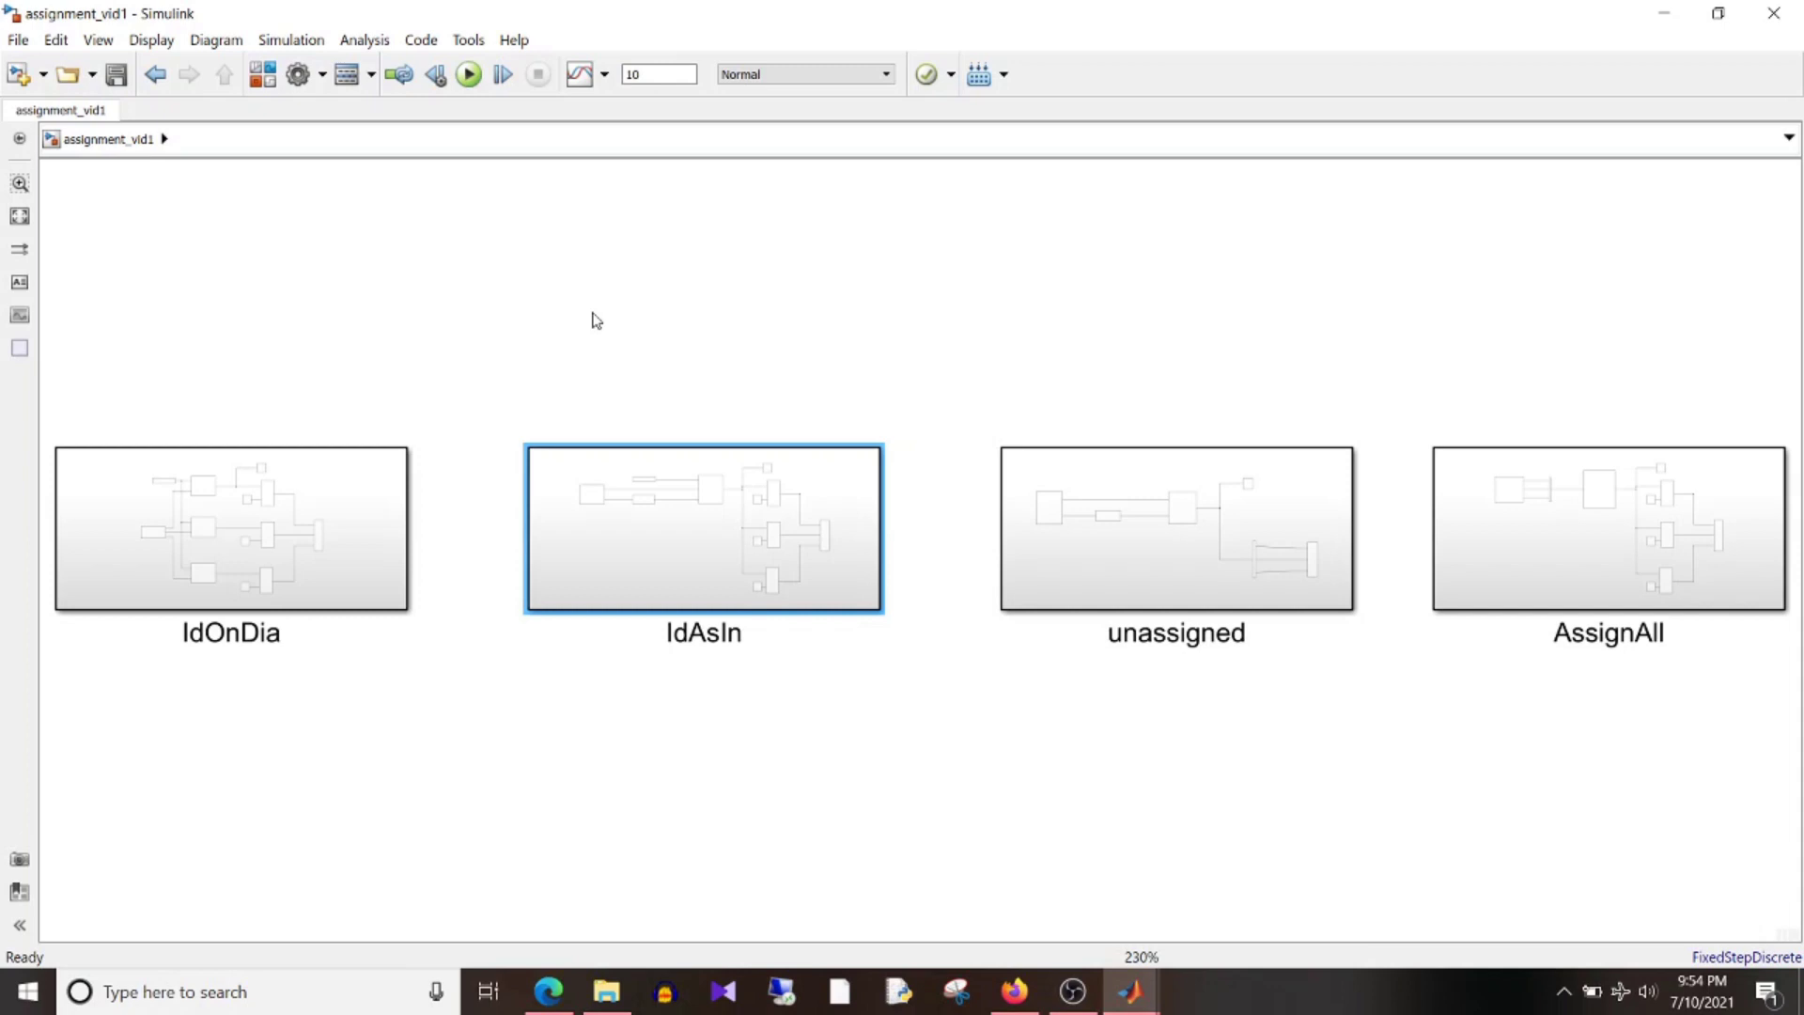
- Open the IdAsIn subsystem and fit its whole diagram to the window
click(560, 551)
double_click(560, 551)
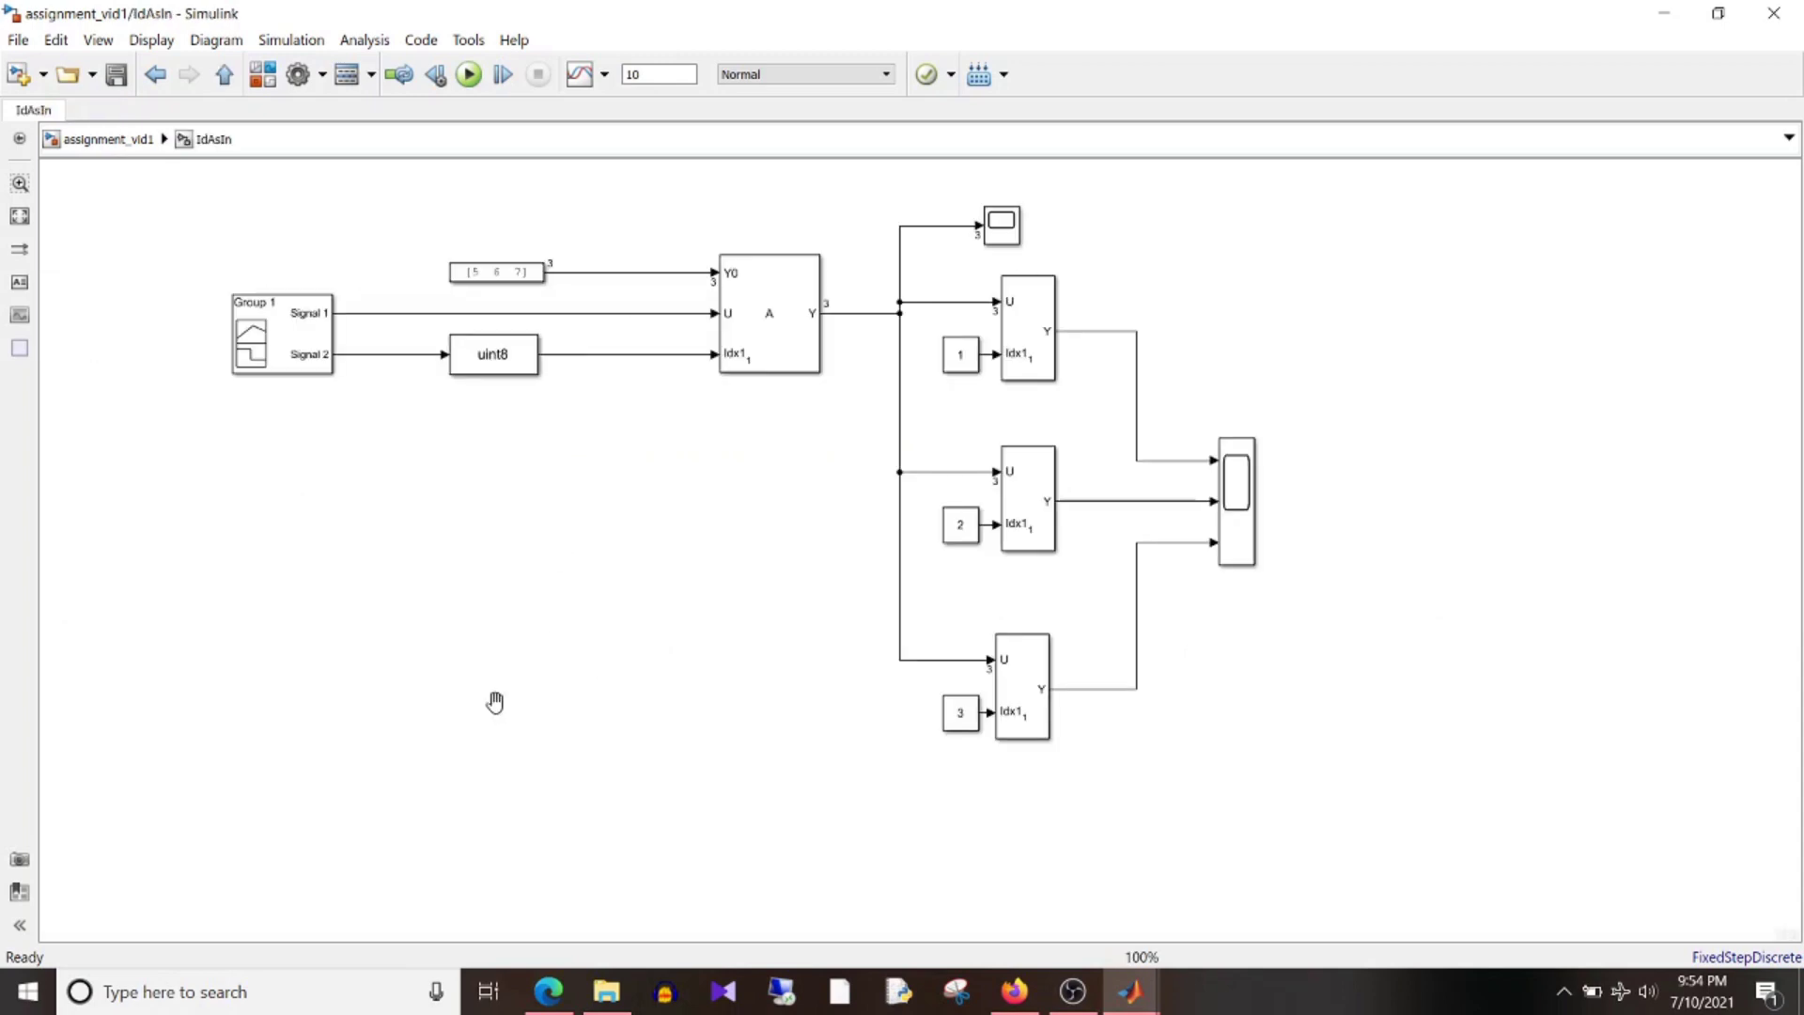
key(space)
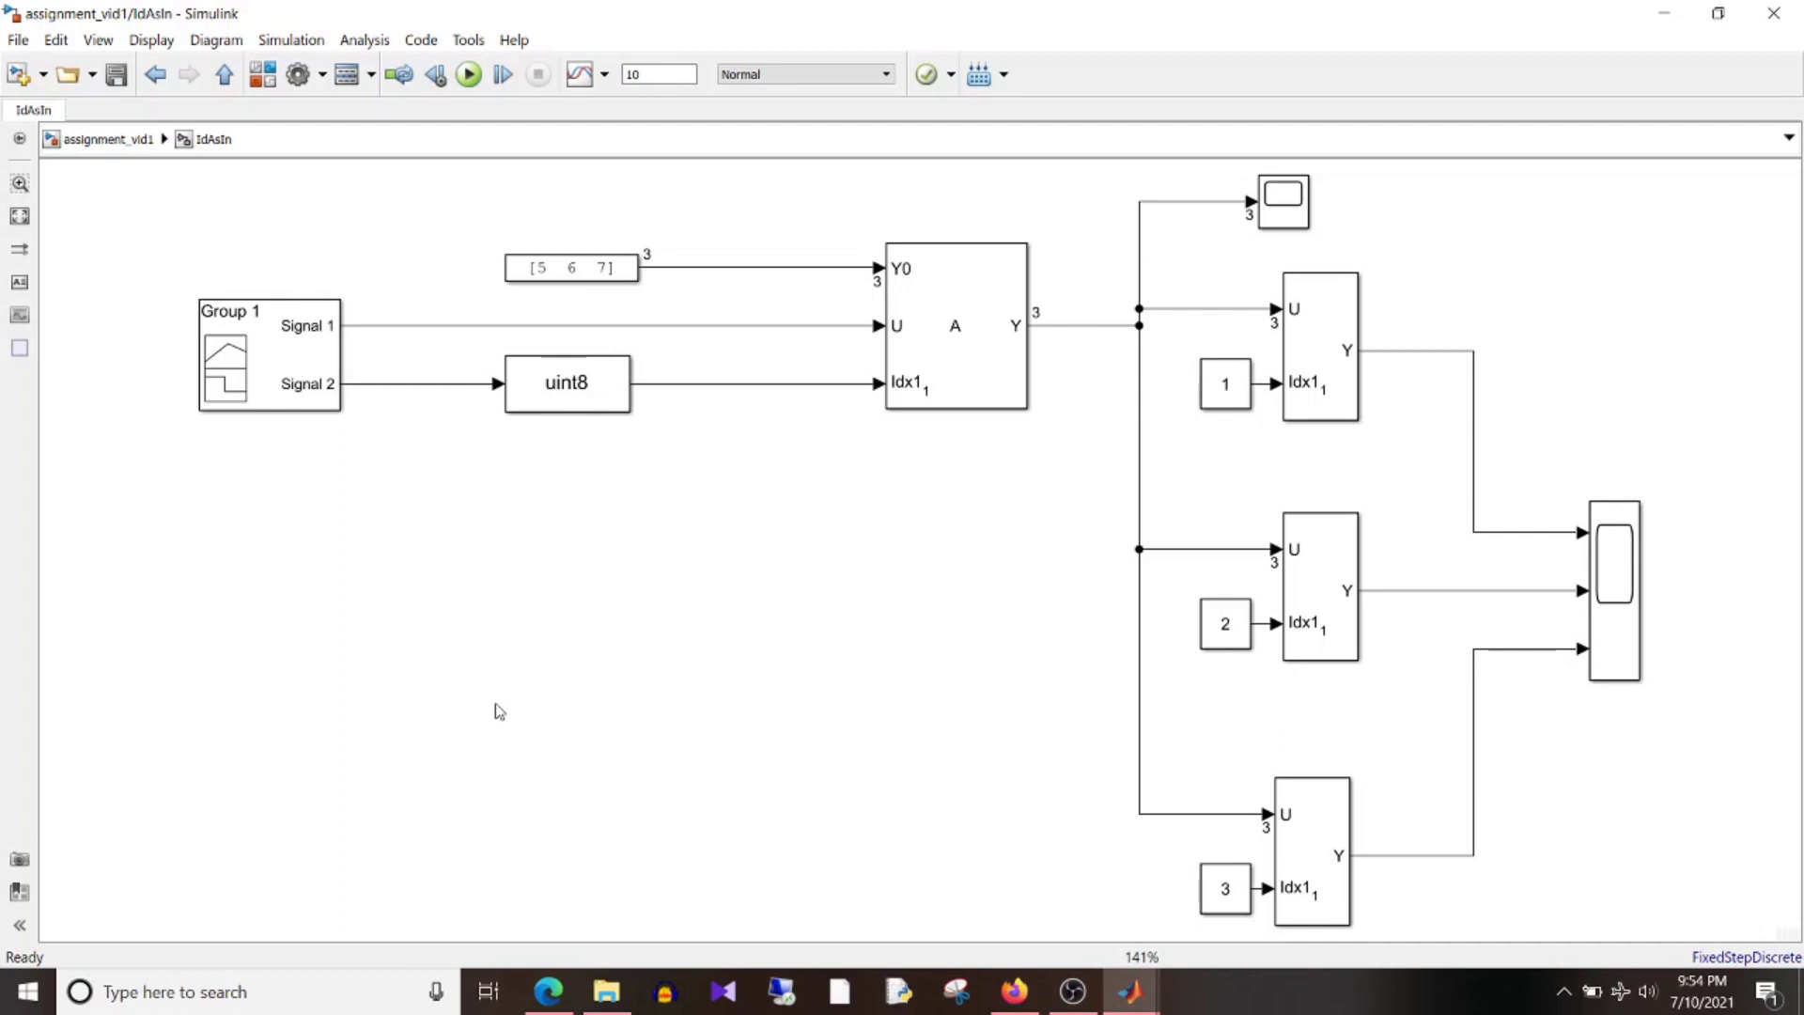
- Trace the [5 6 7] constant, Signal 1 and uint8 lines into the Assignment block, then go back up
click(588, 273)
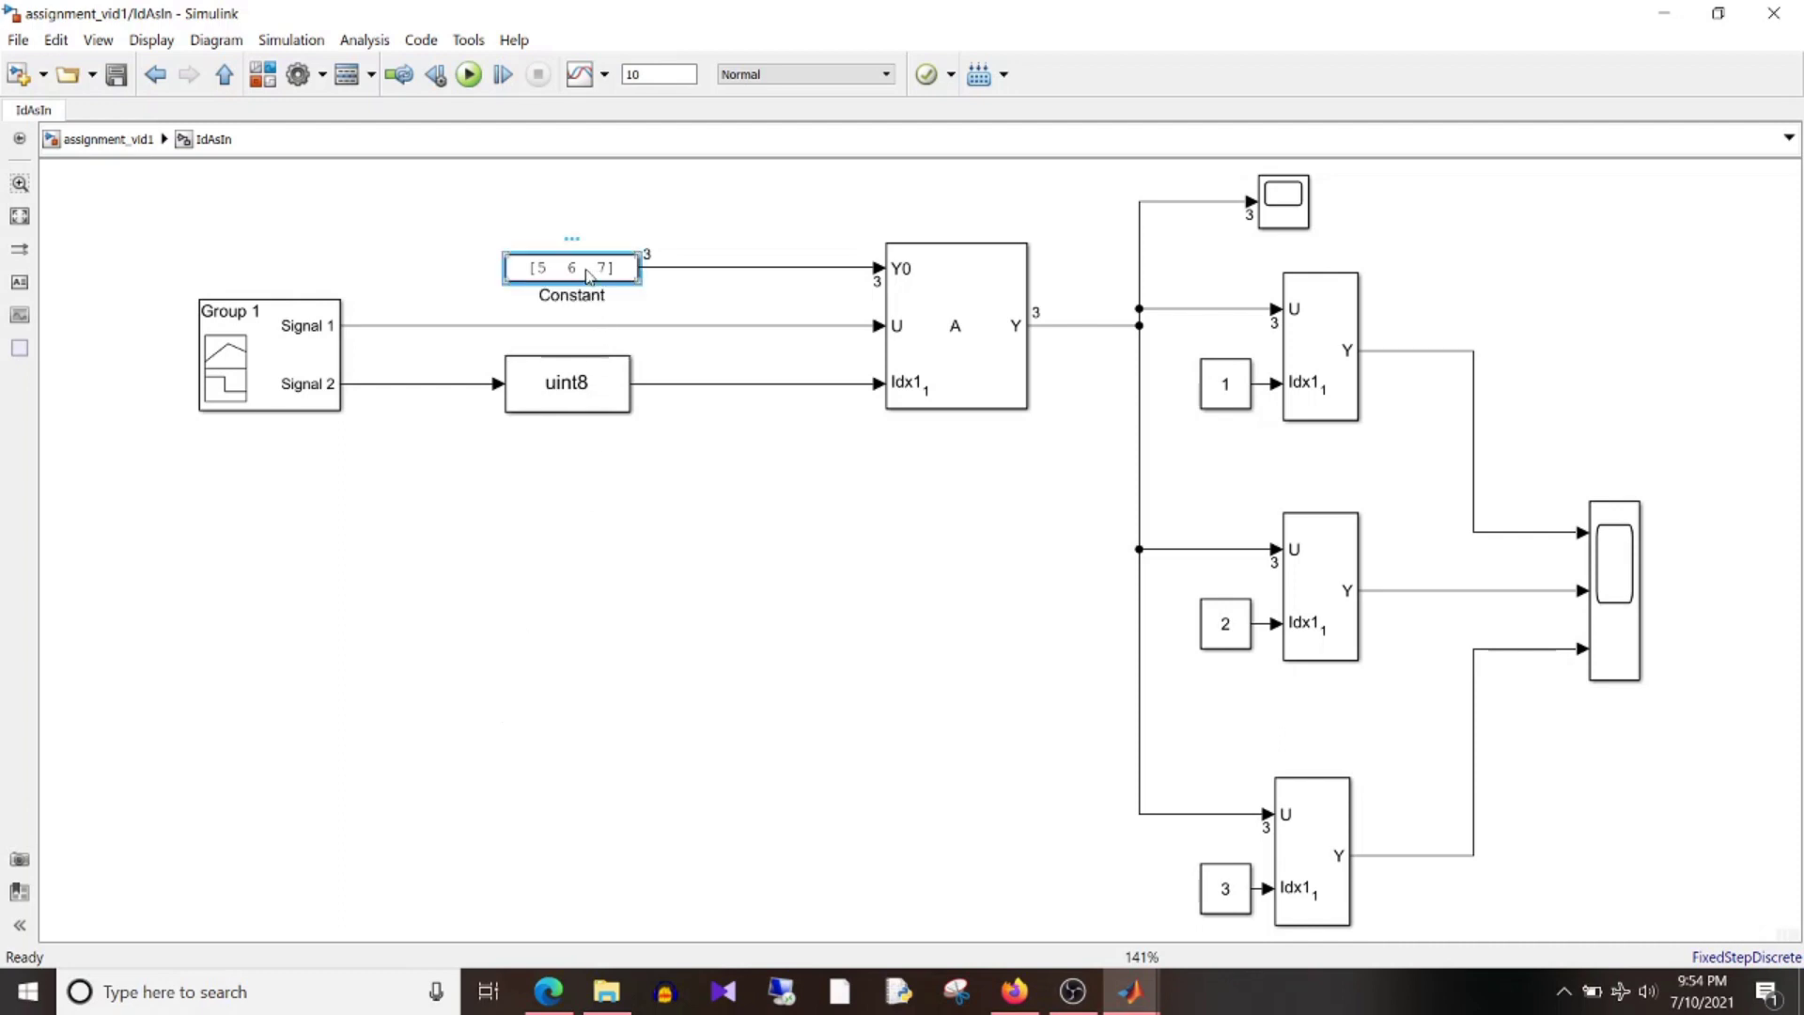
click(782, 269)
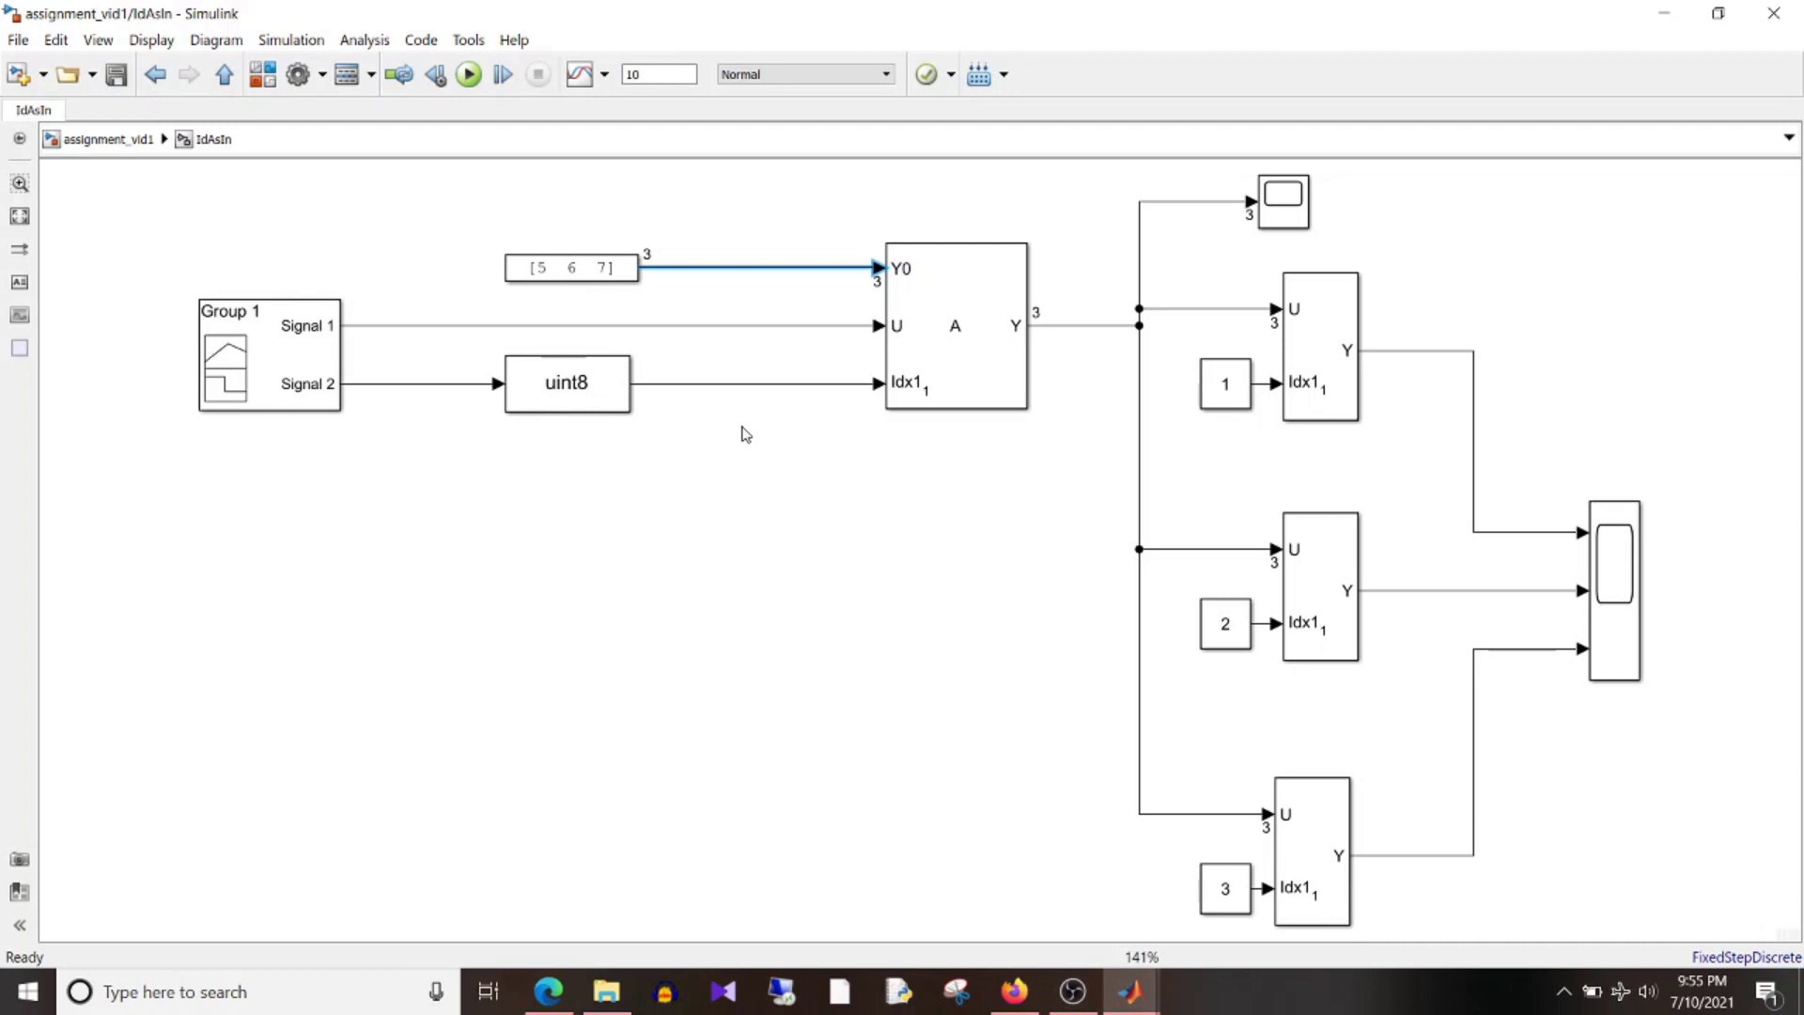
click(748, 326)
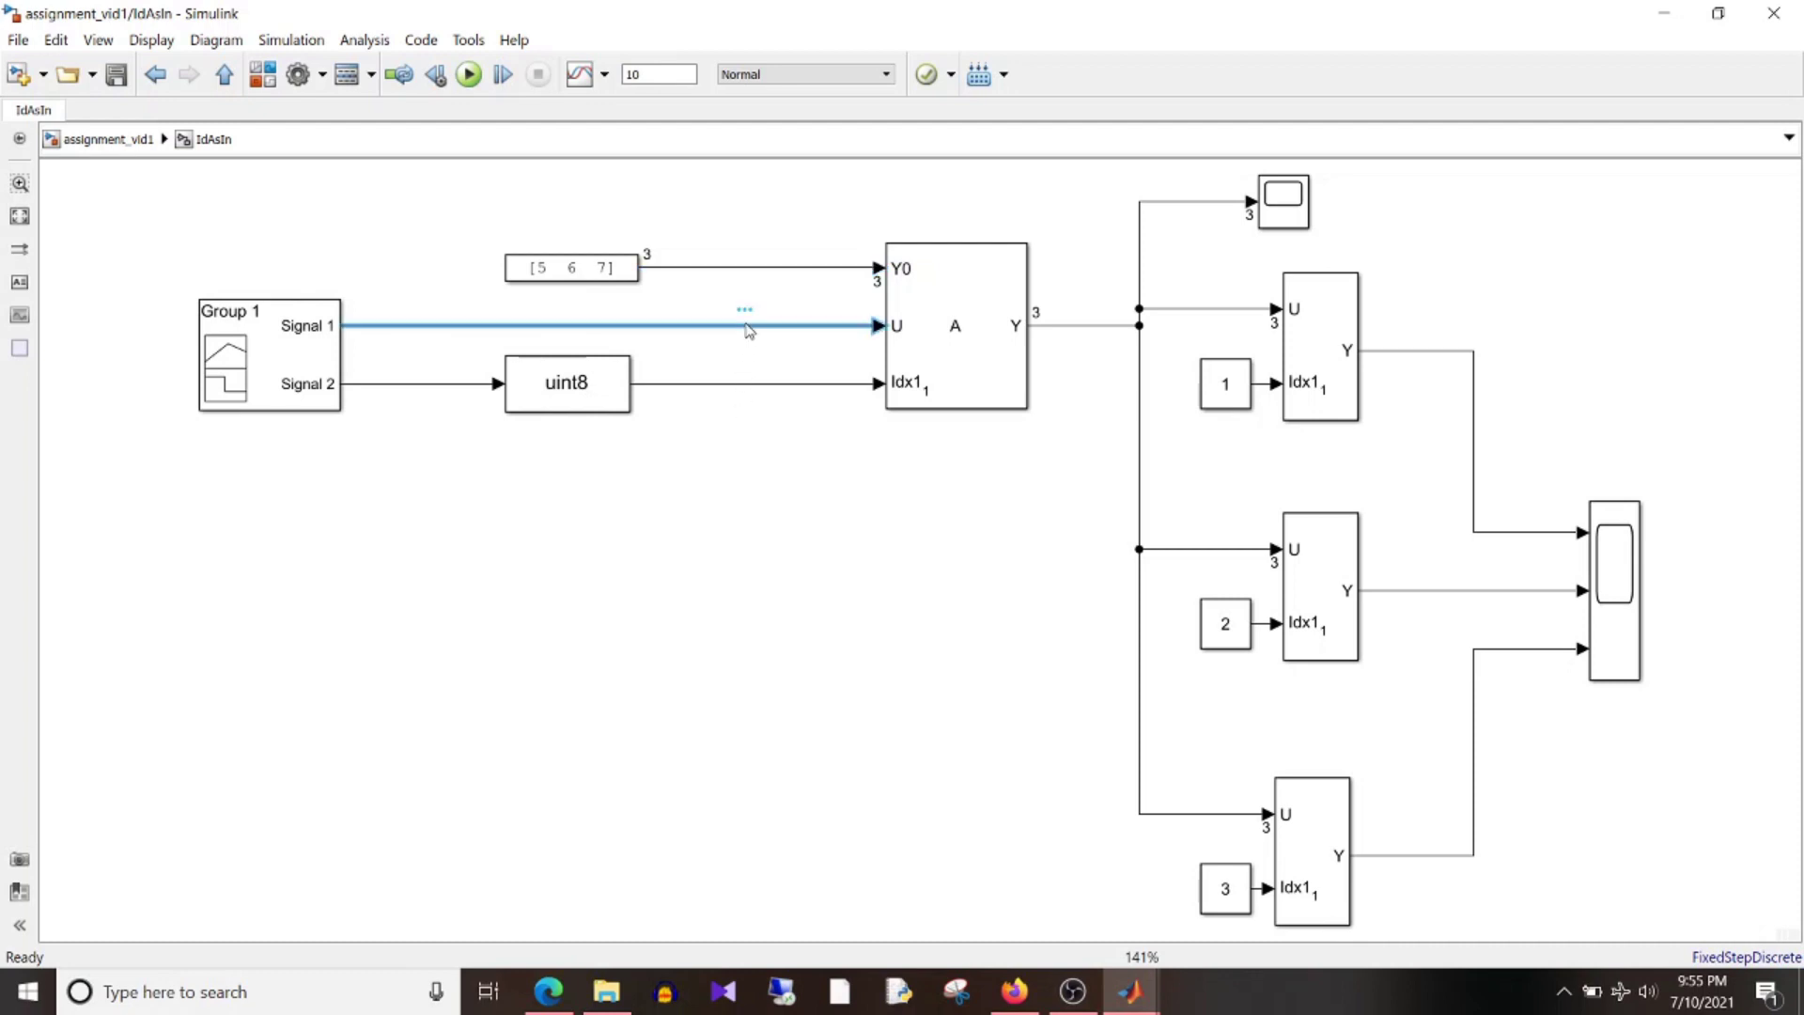
click(786, 511)
click(786, 384)
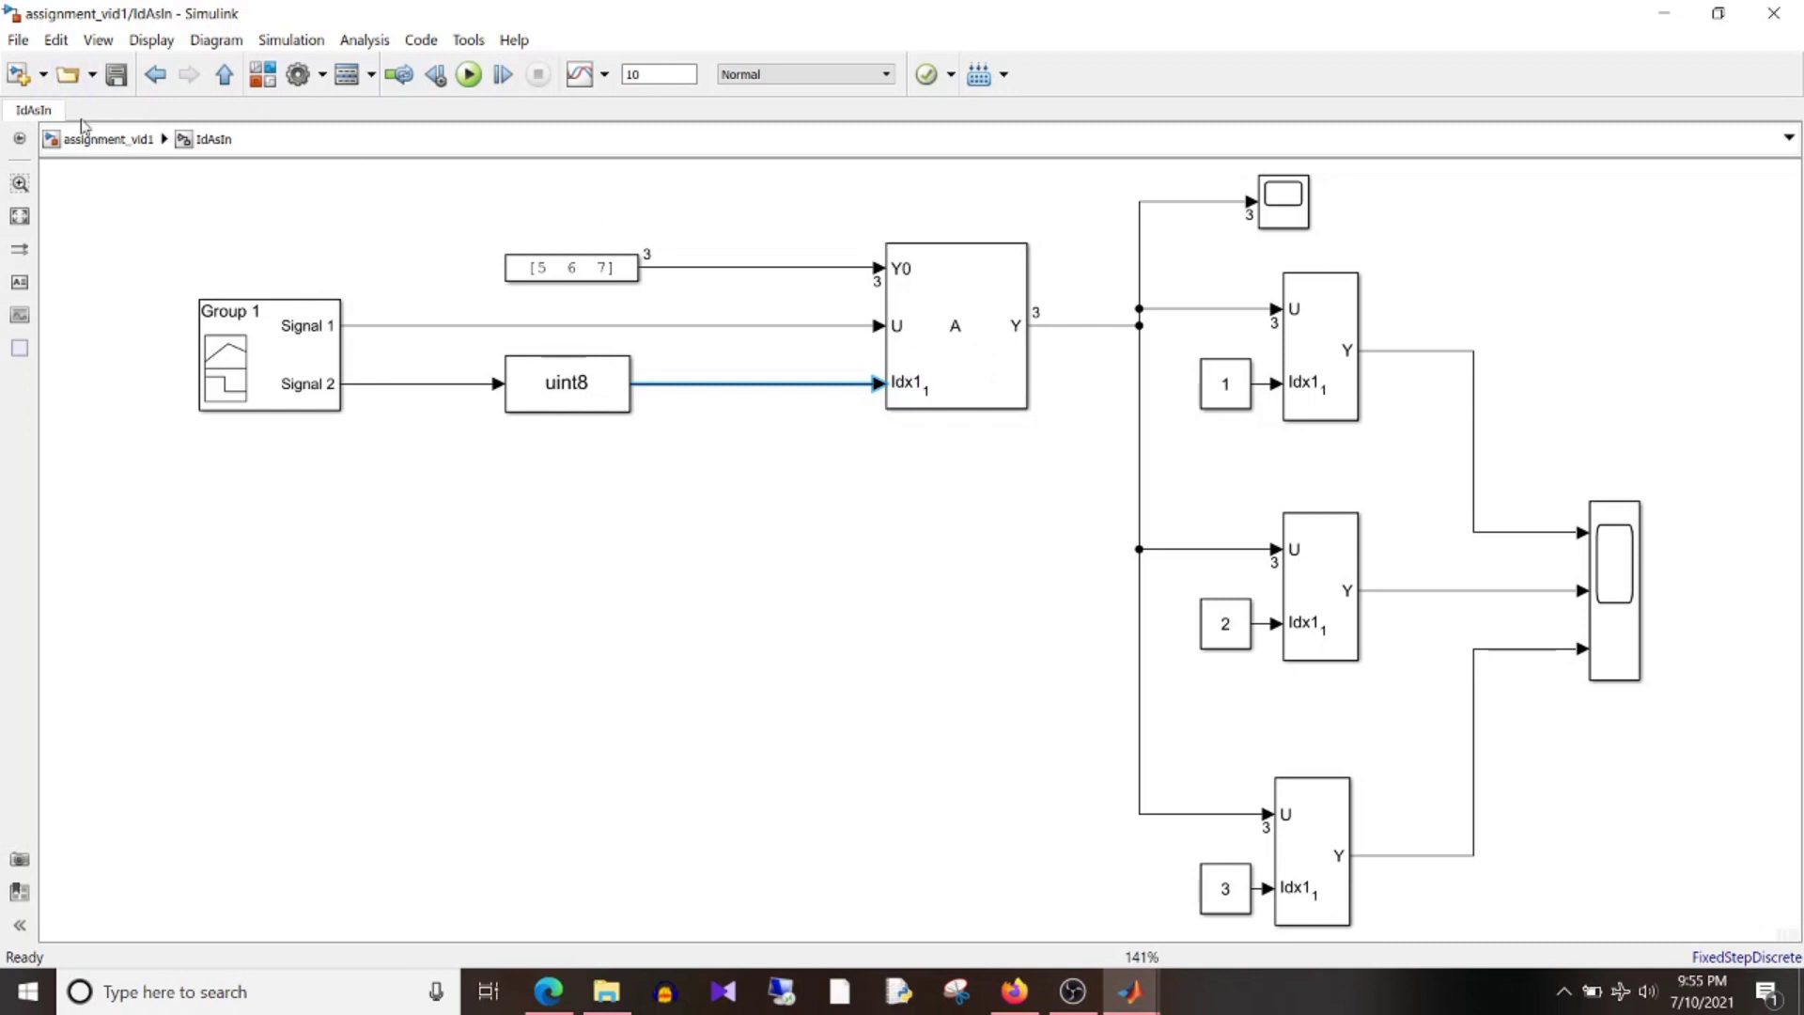
click(105, 140)
- Open IdOnDia and inspect its top Assignment block's parameters
double_click(231, 535)
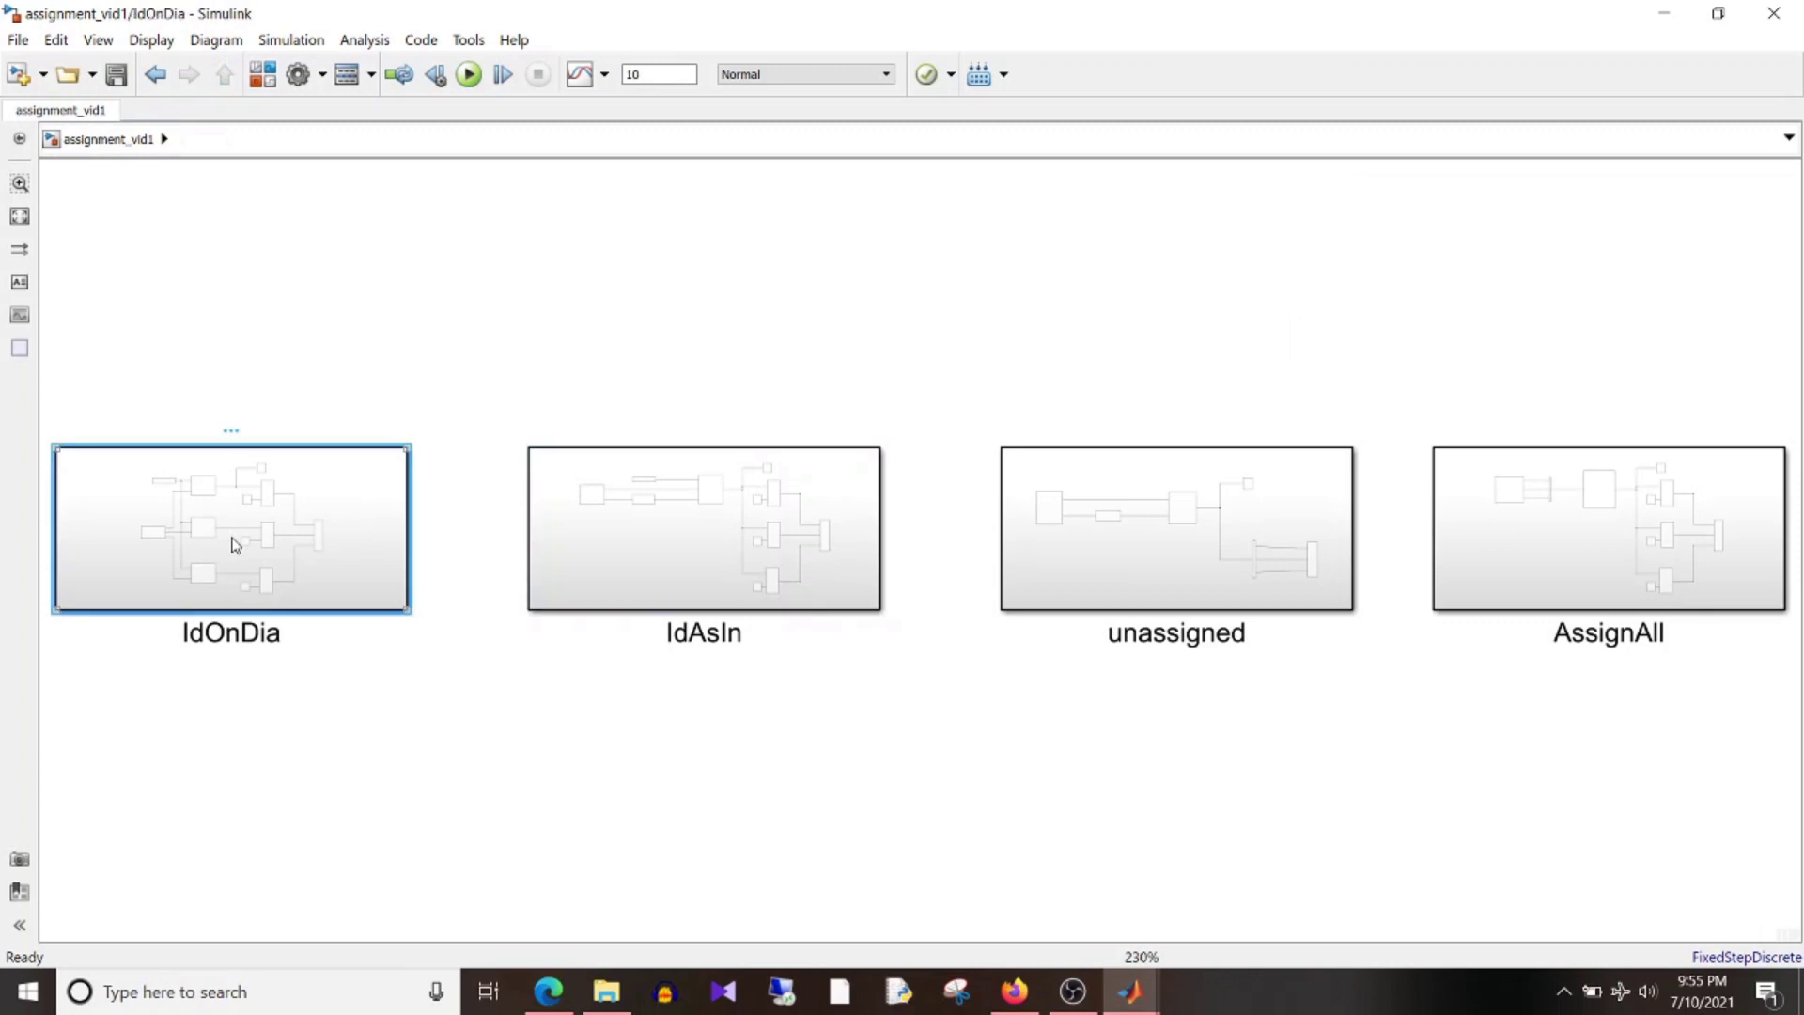
click(280, 445)
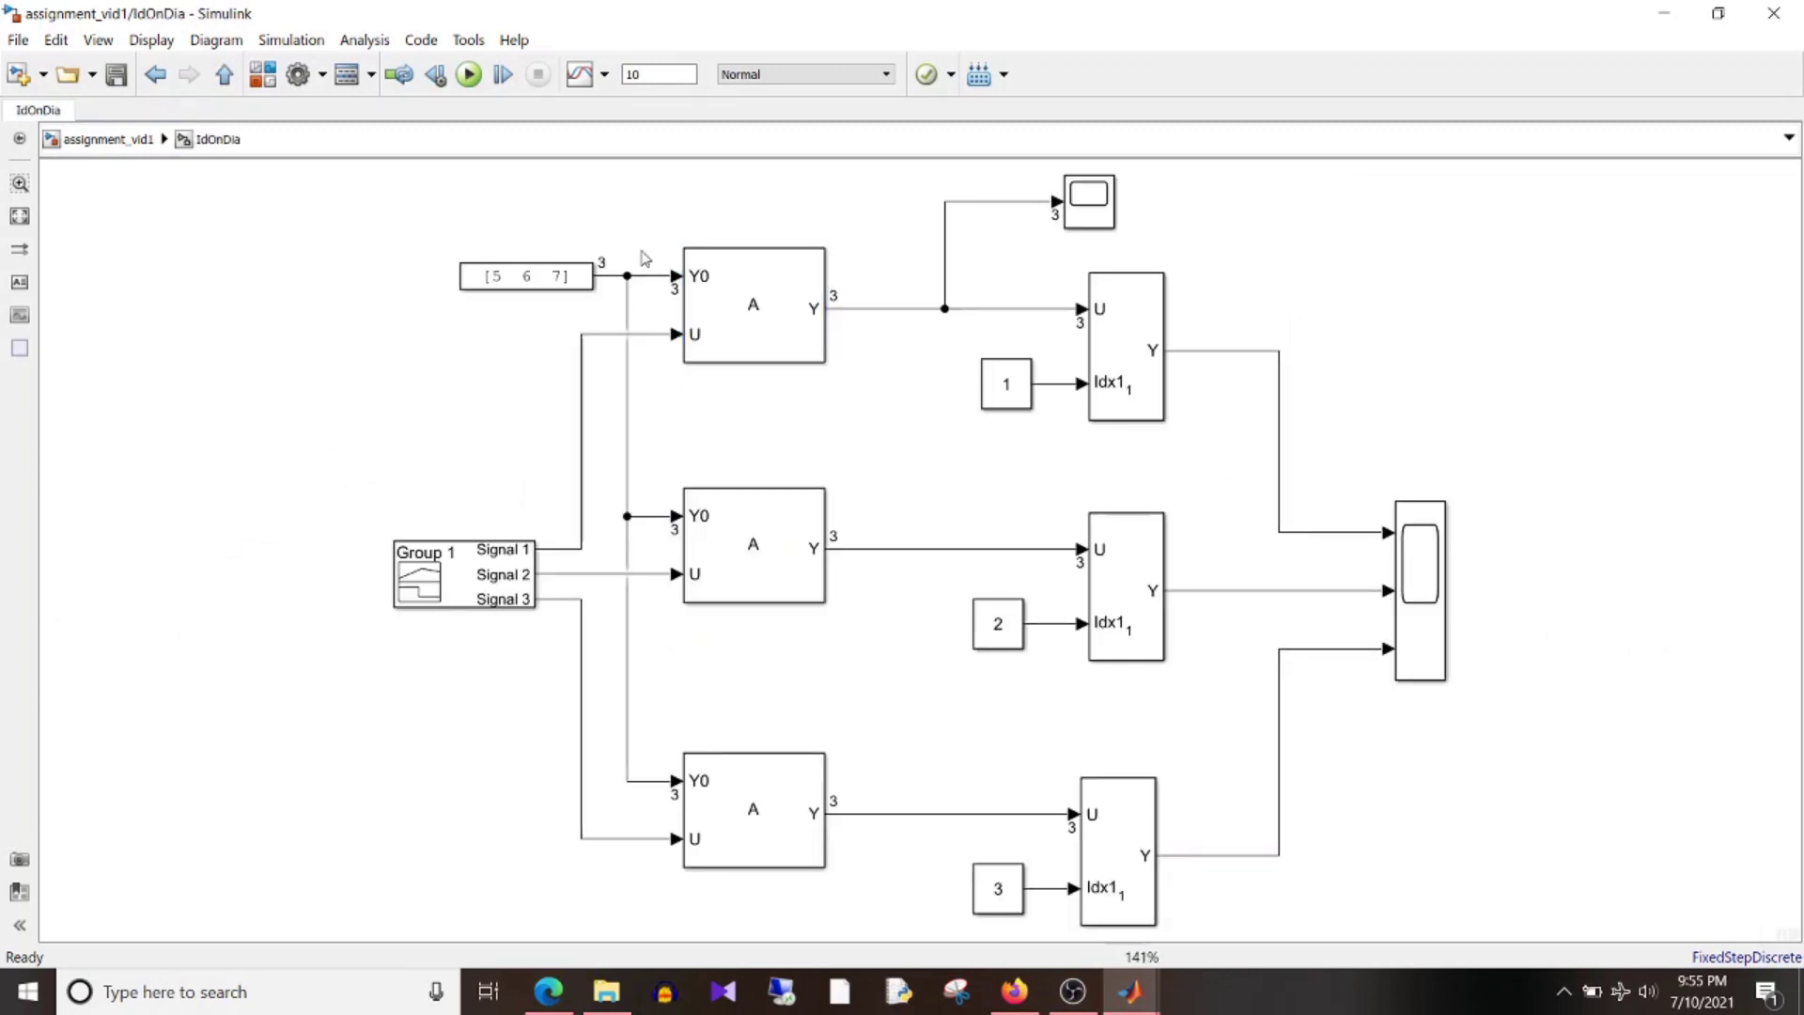
double_click(752, 308)
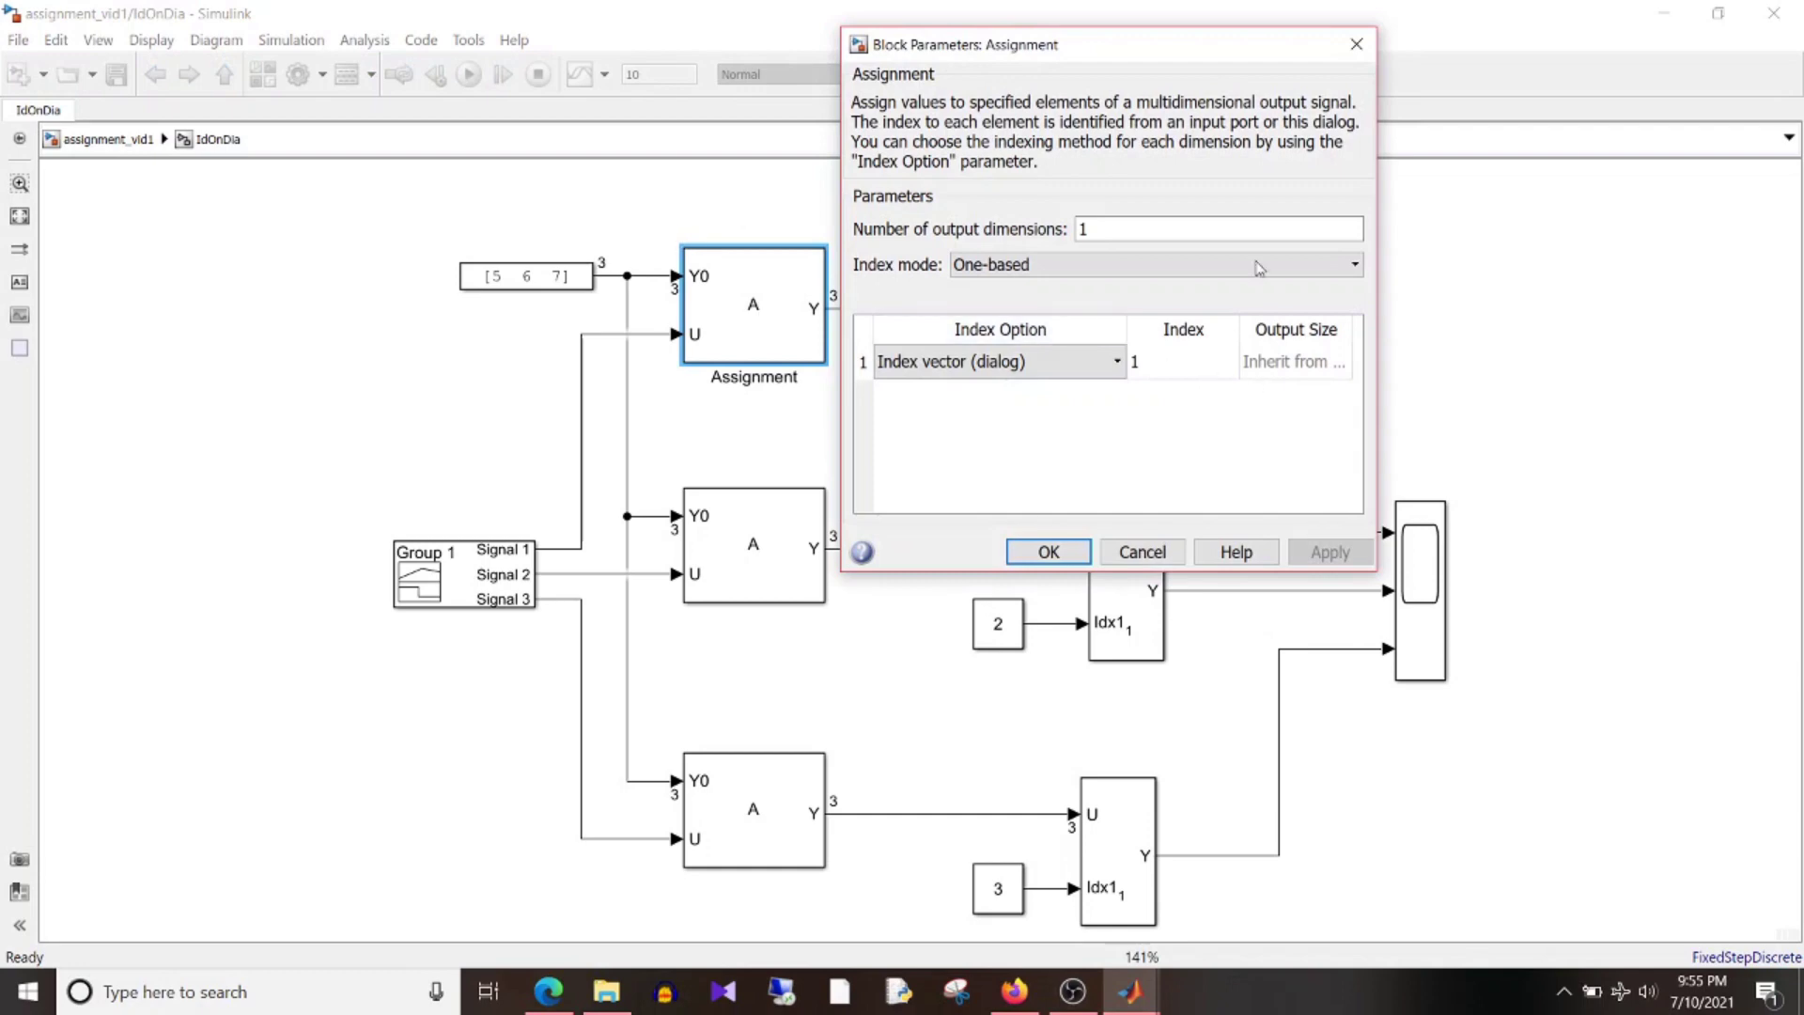
- Close those parameters and go back into the IdAsIn subsystem
click(1355, 46)
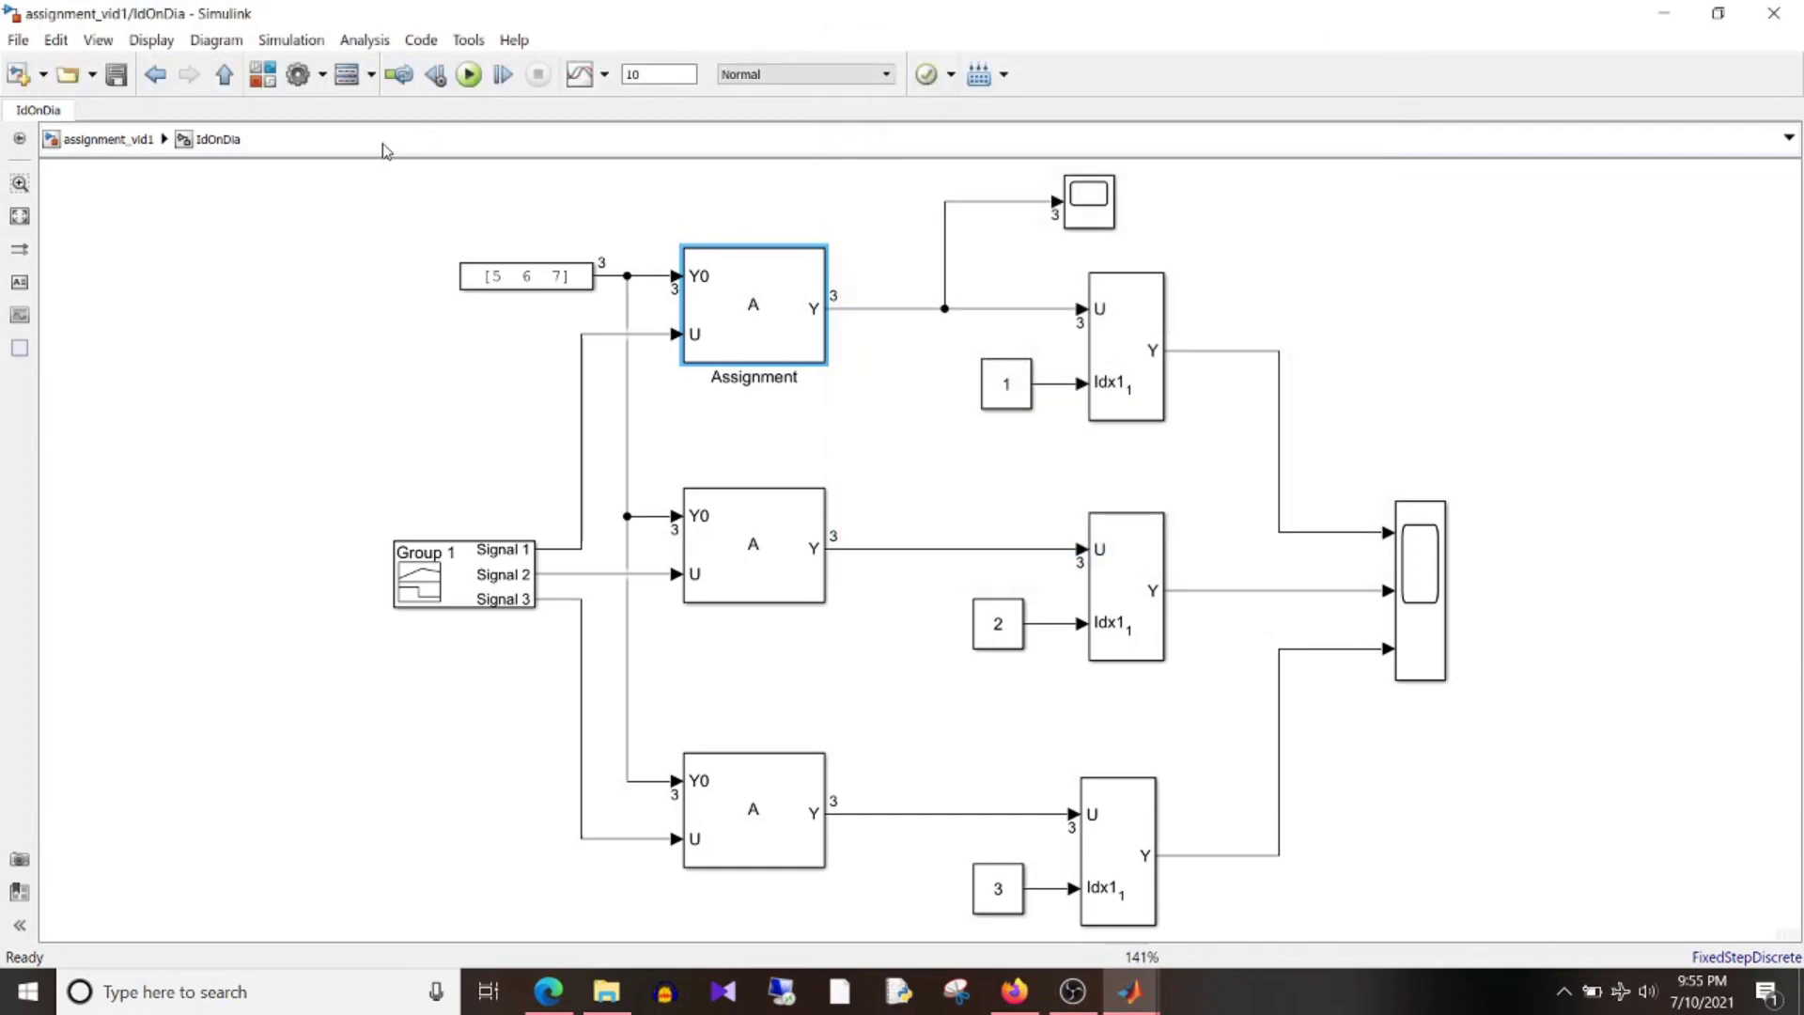
key(Escape)
double_click(635, 537)
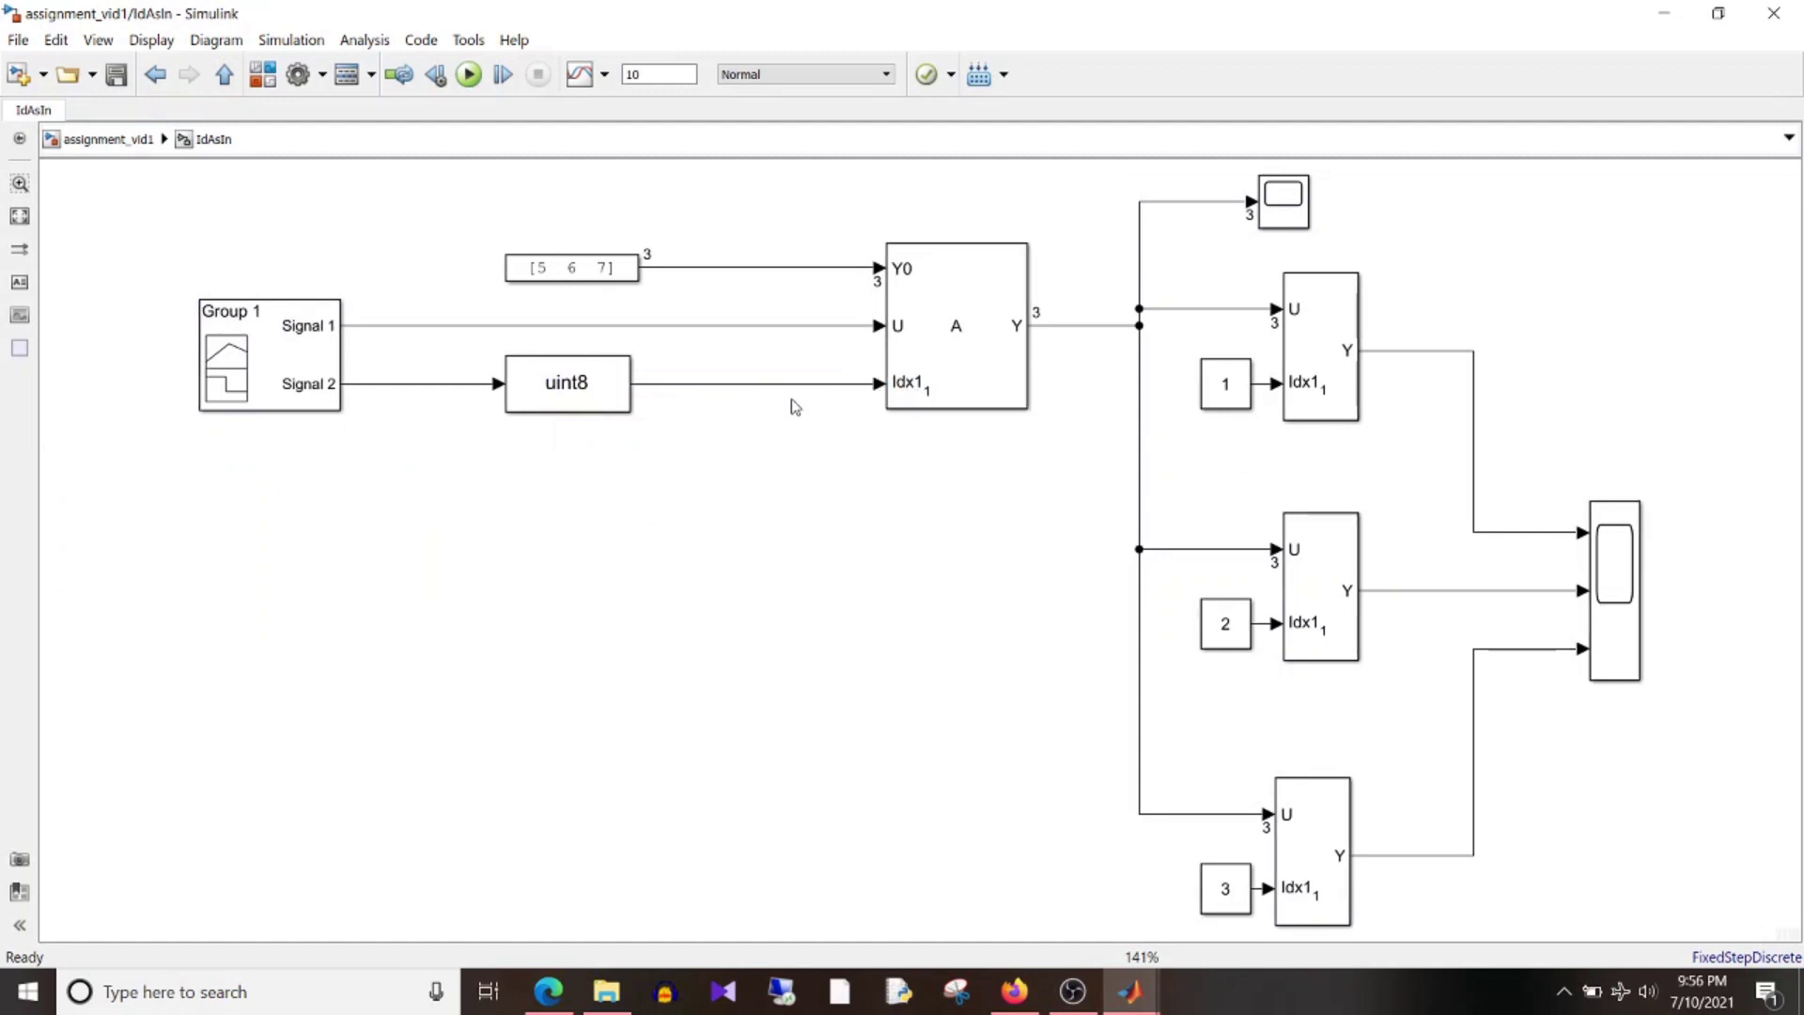
- Open the Assignment parameters and toggle Index Option between Index vector (dialog) and Index vector (port)
double_click(966, 338)
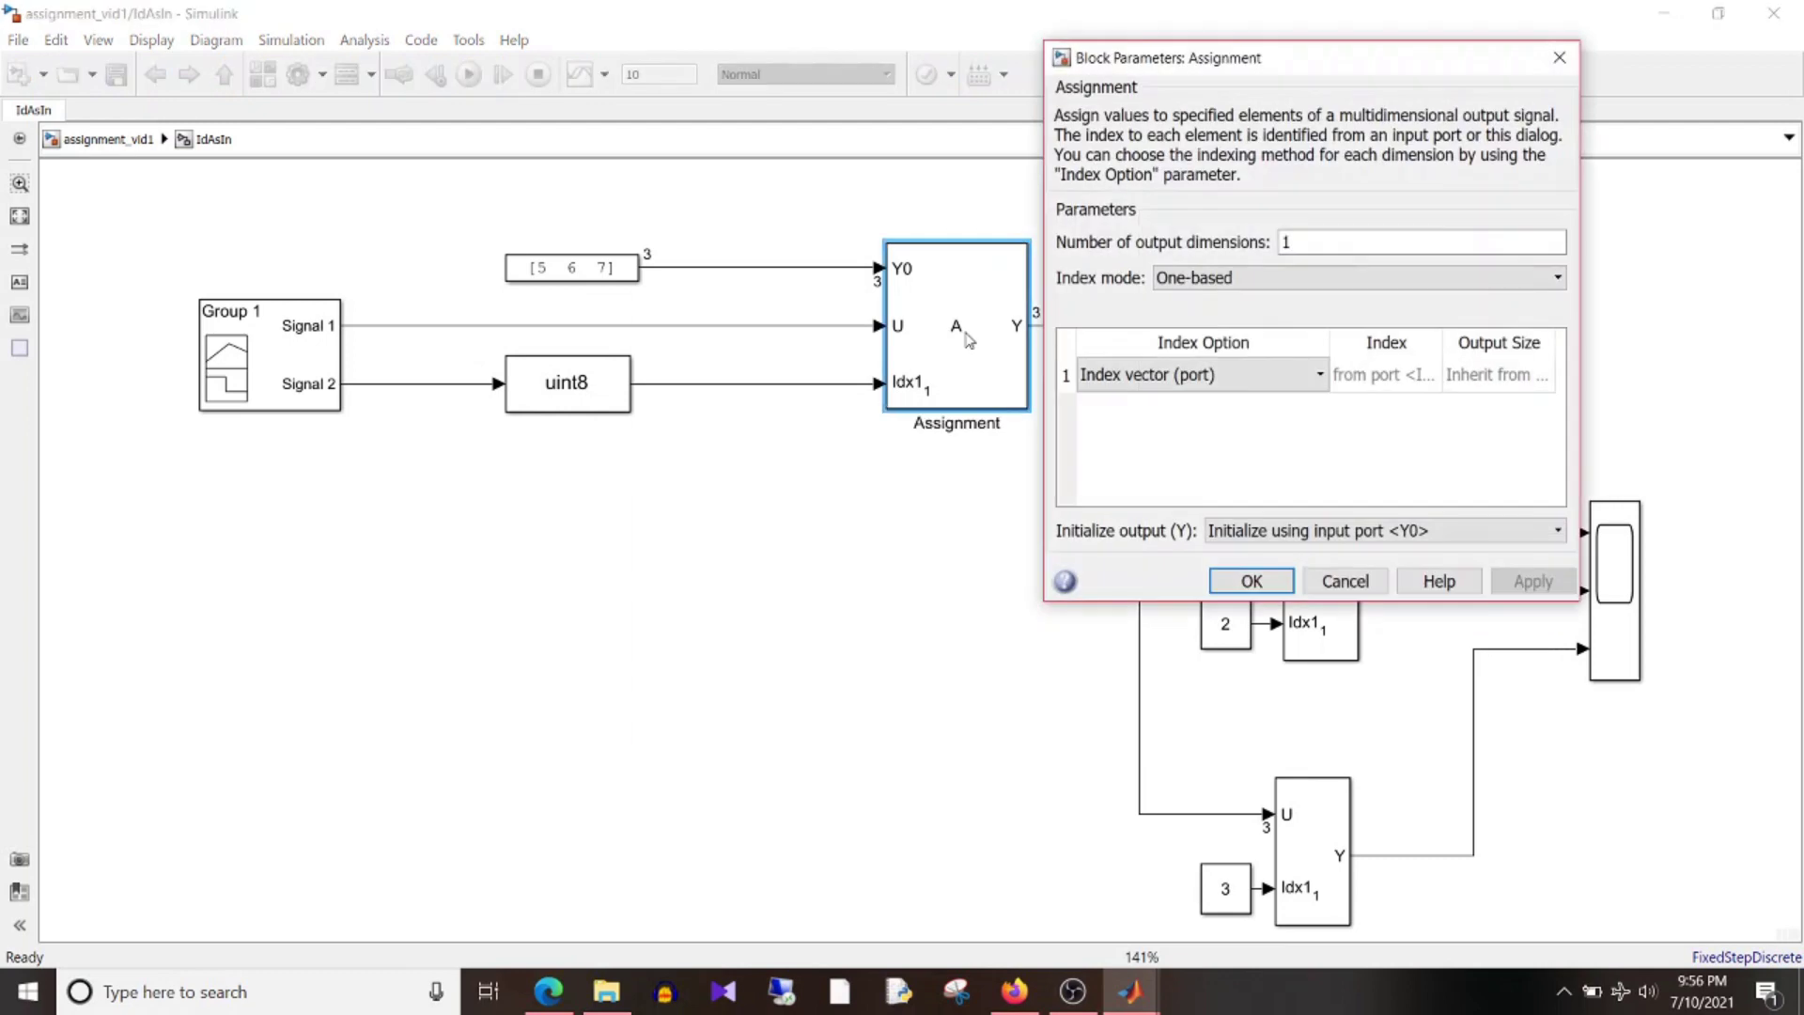
click(1178, 380)
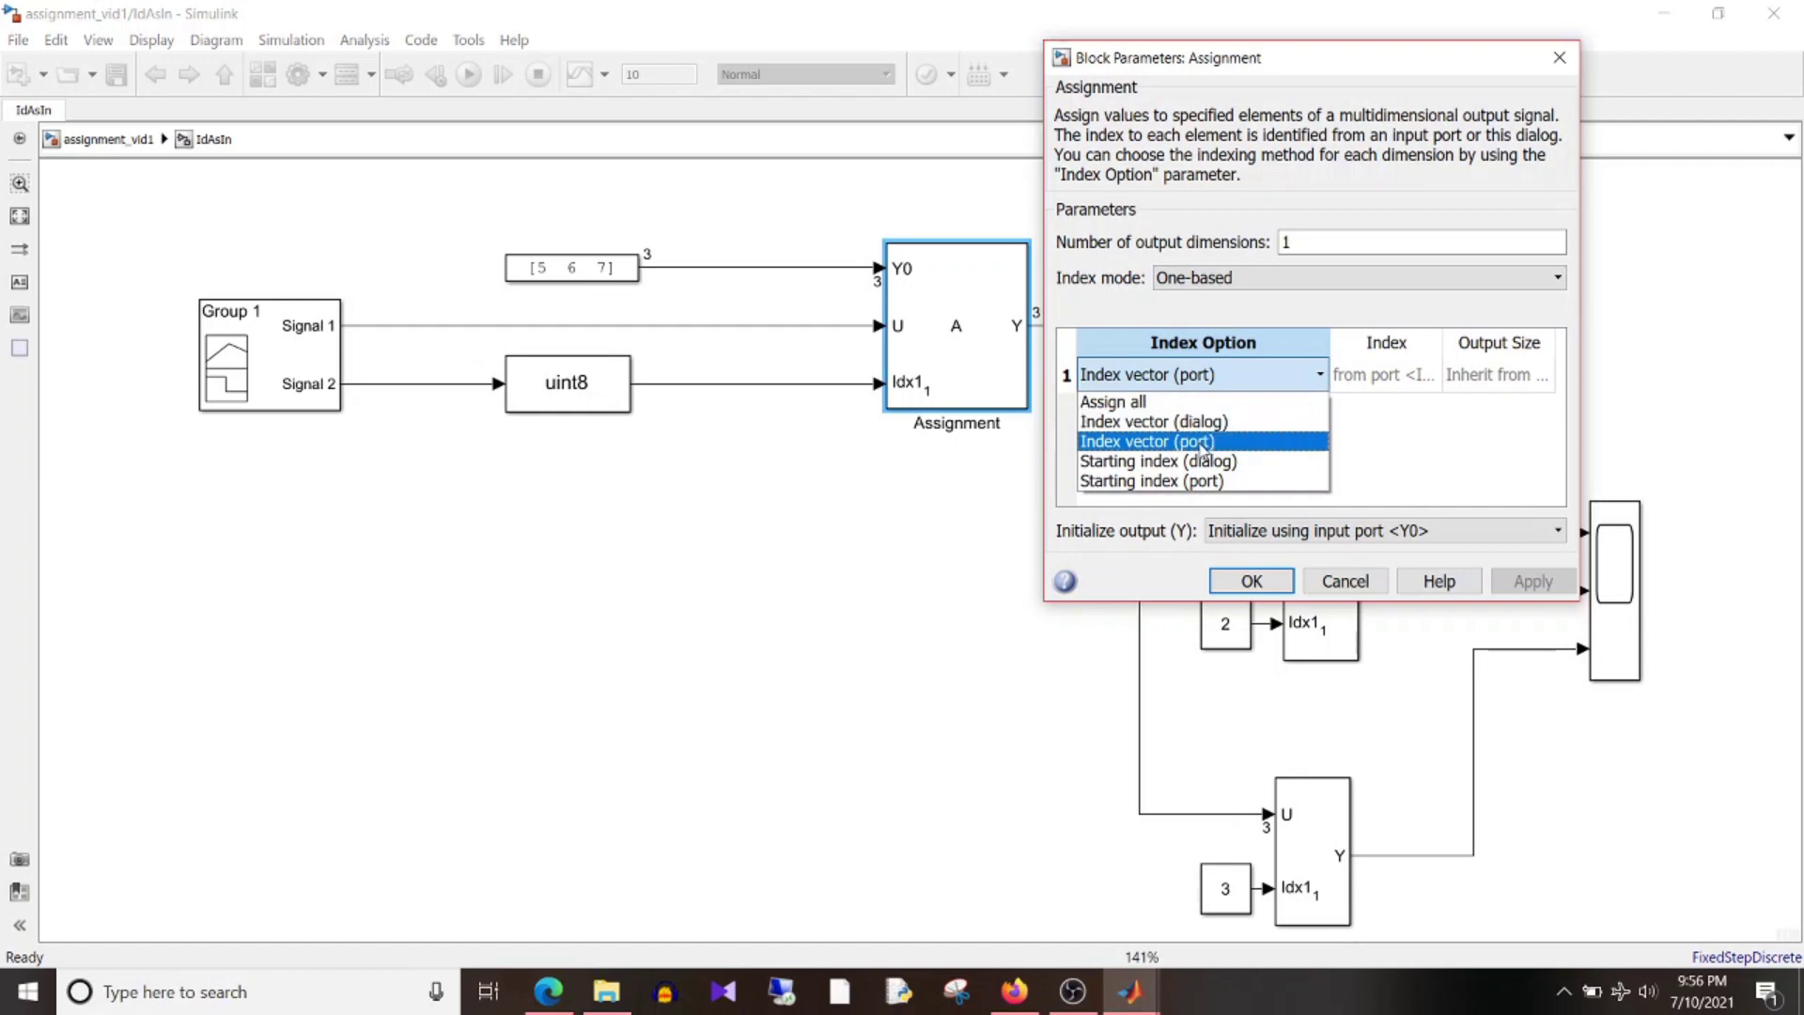
click(1202, 446)
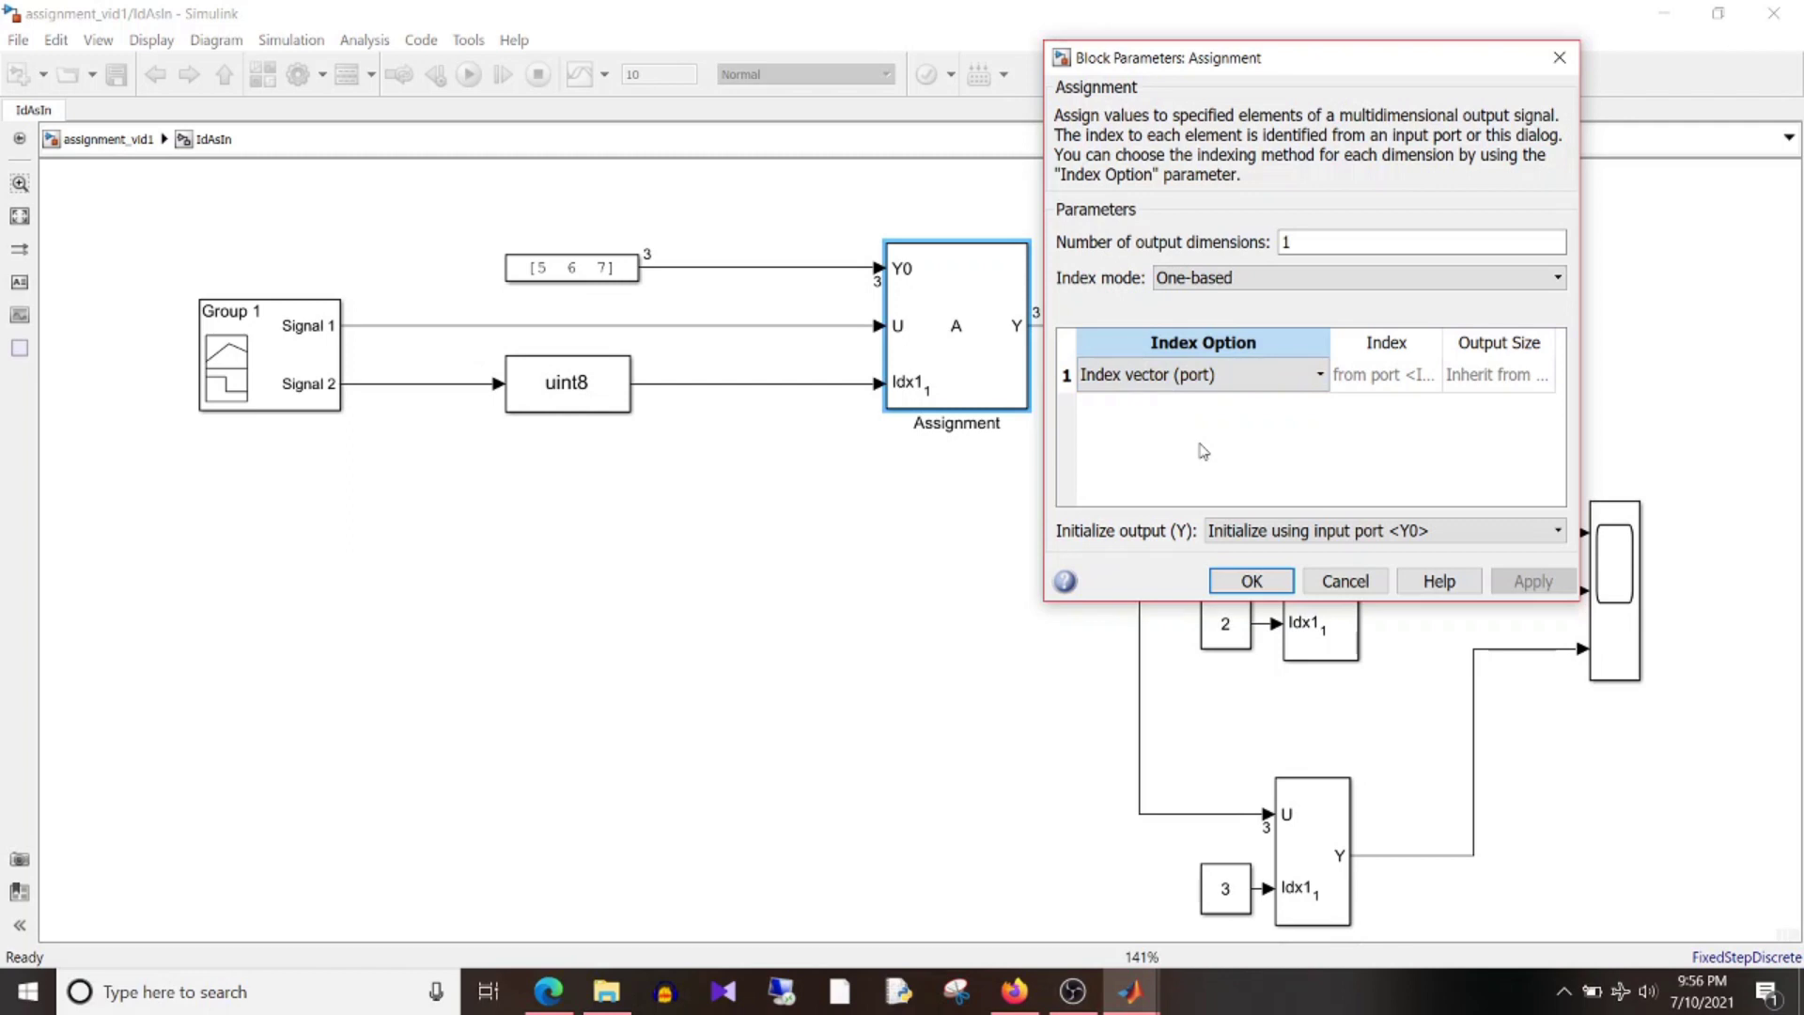
click(1207, 376)
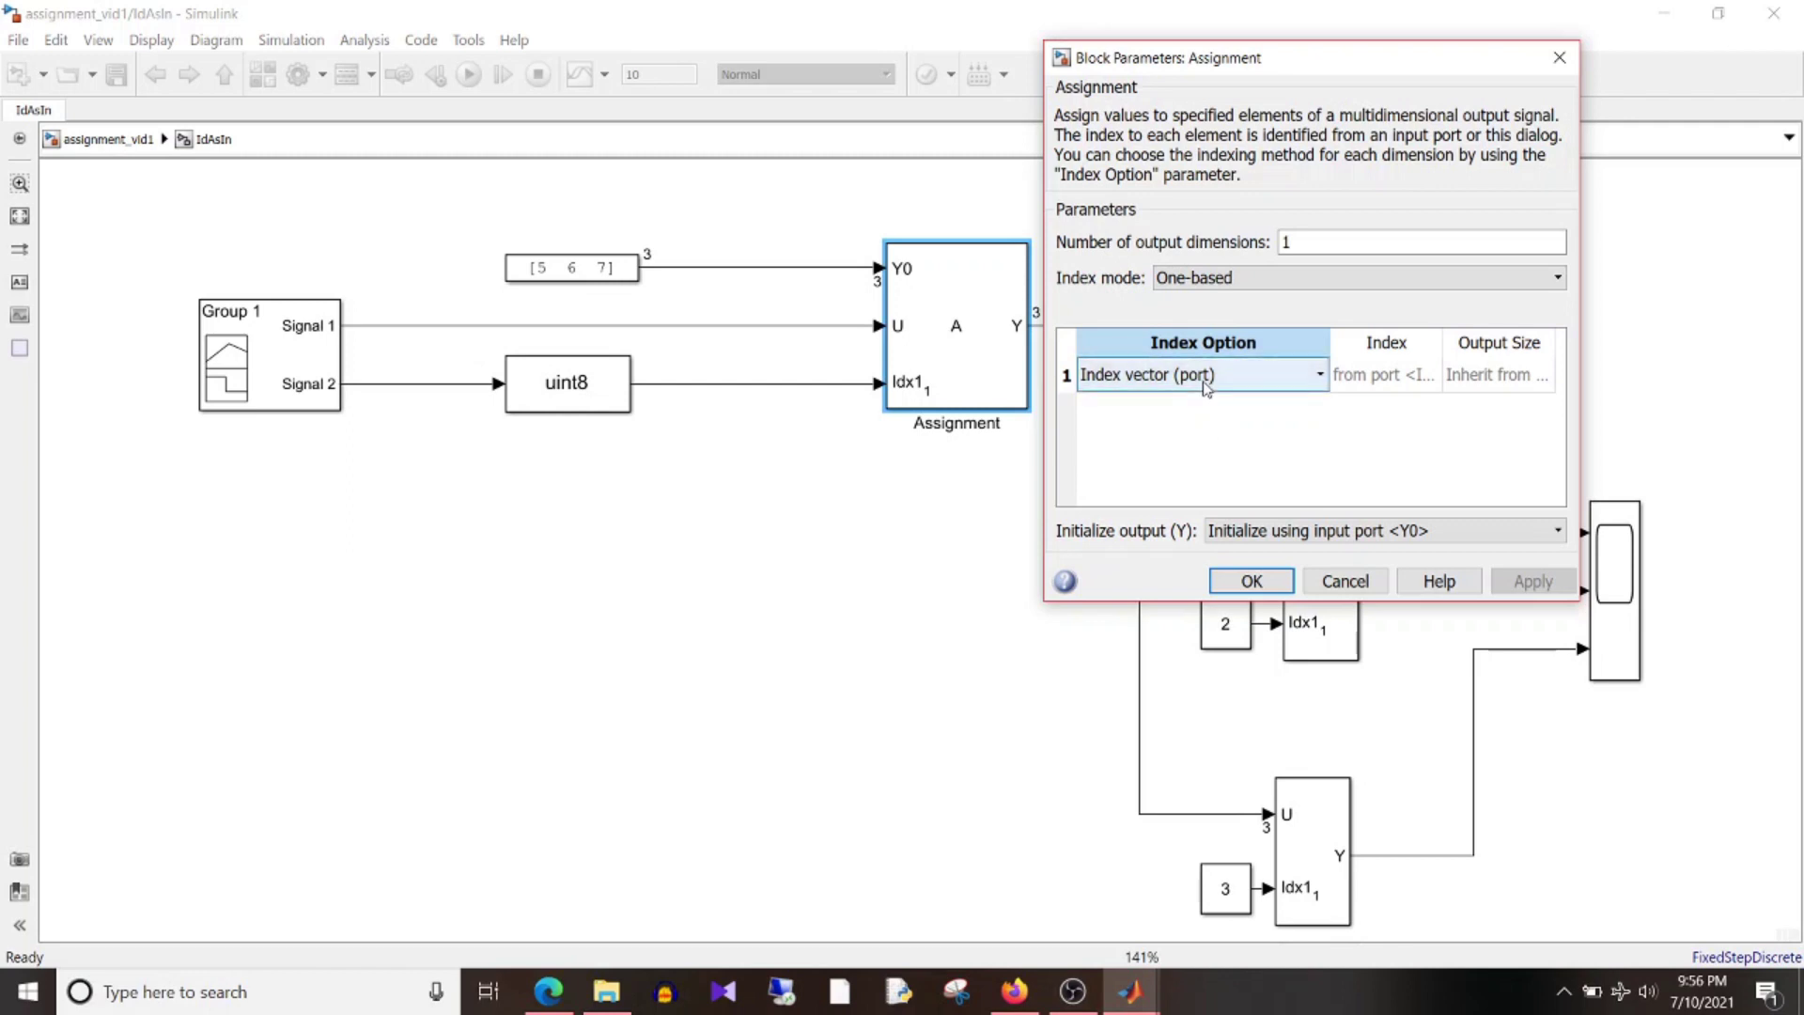
click(1207, 378)
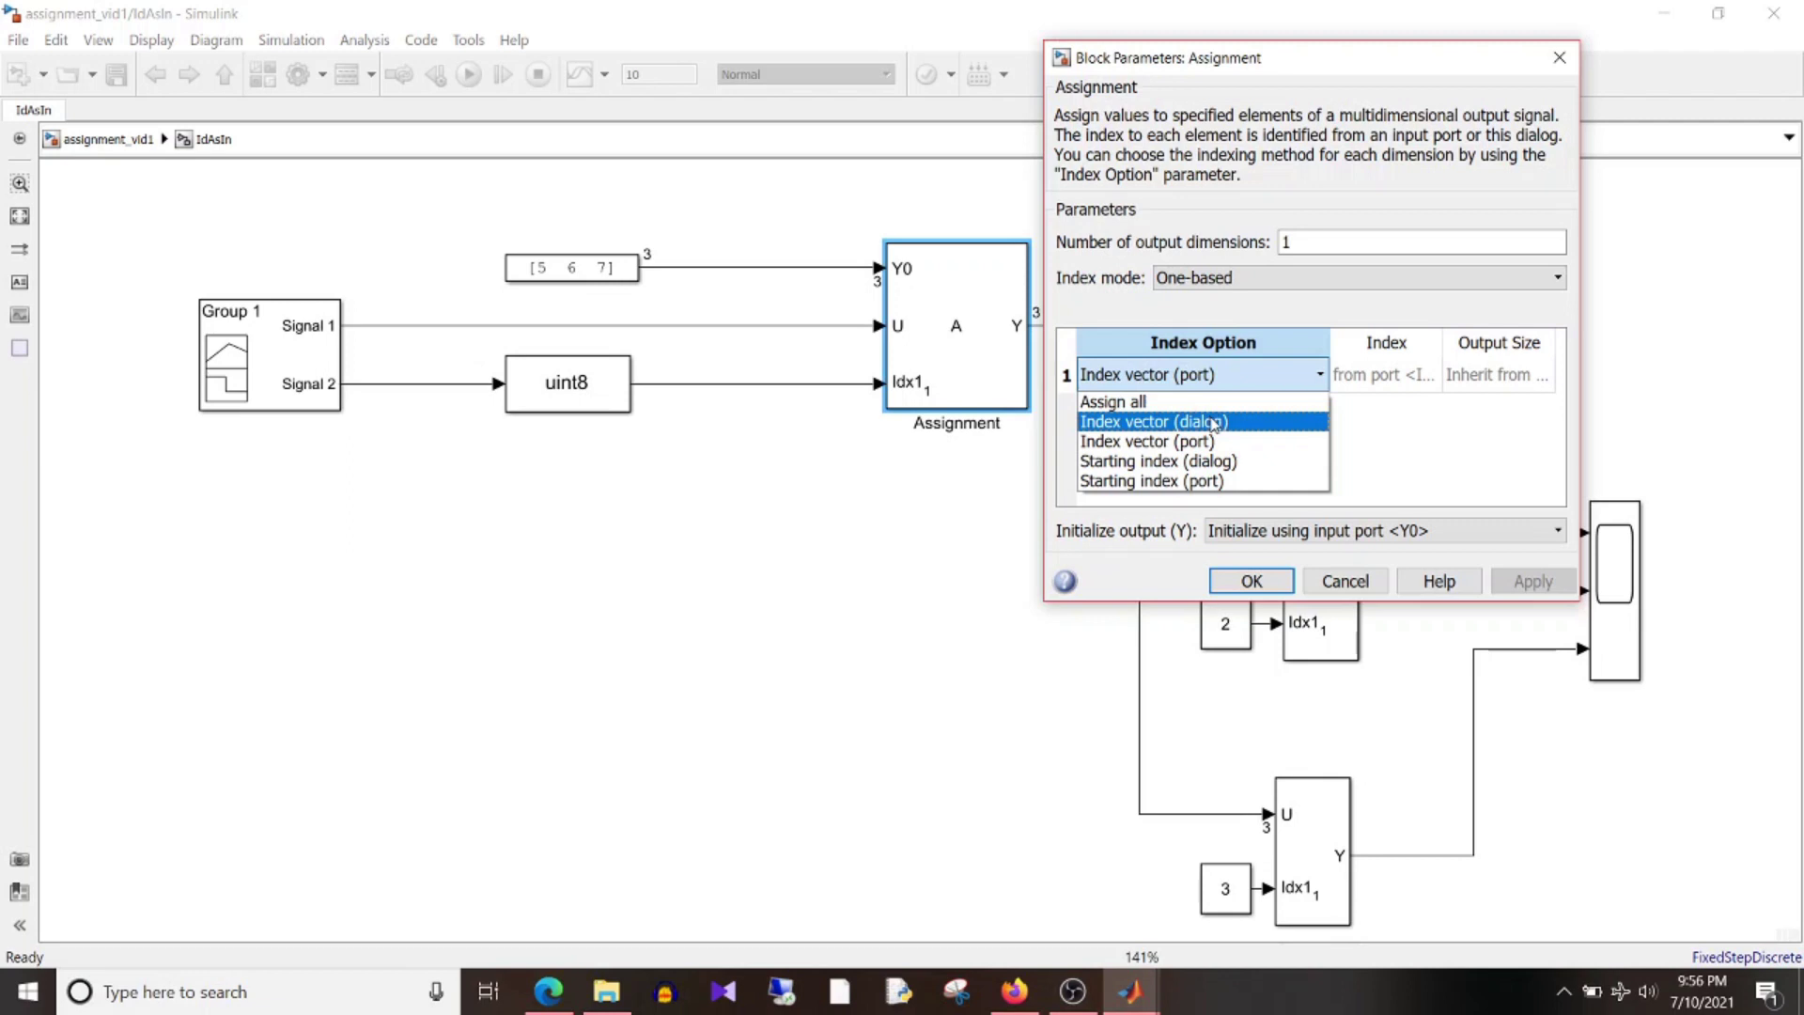
click(1212, 421)
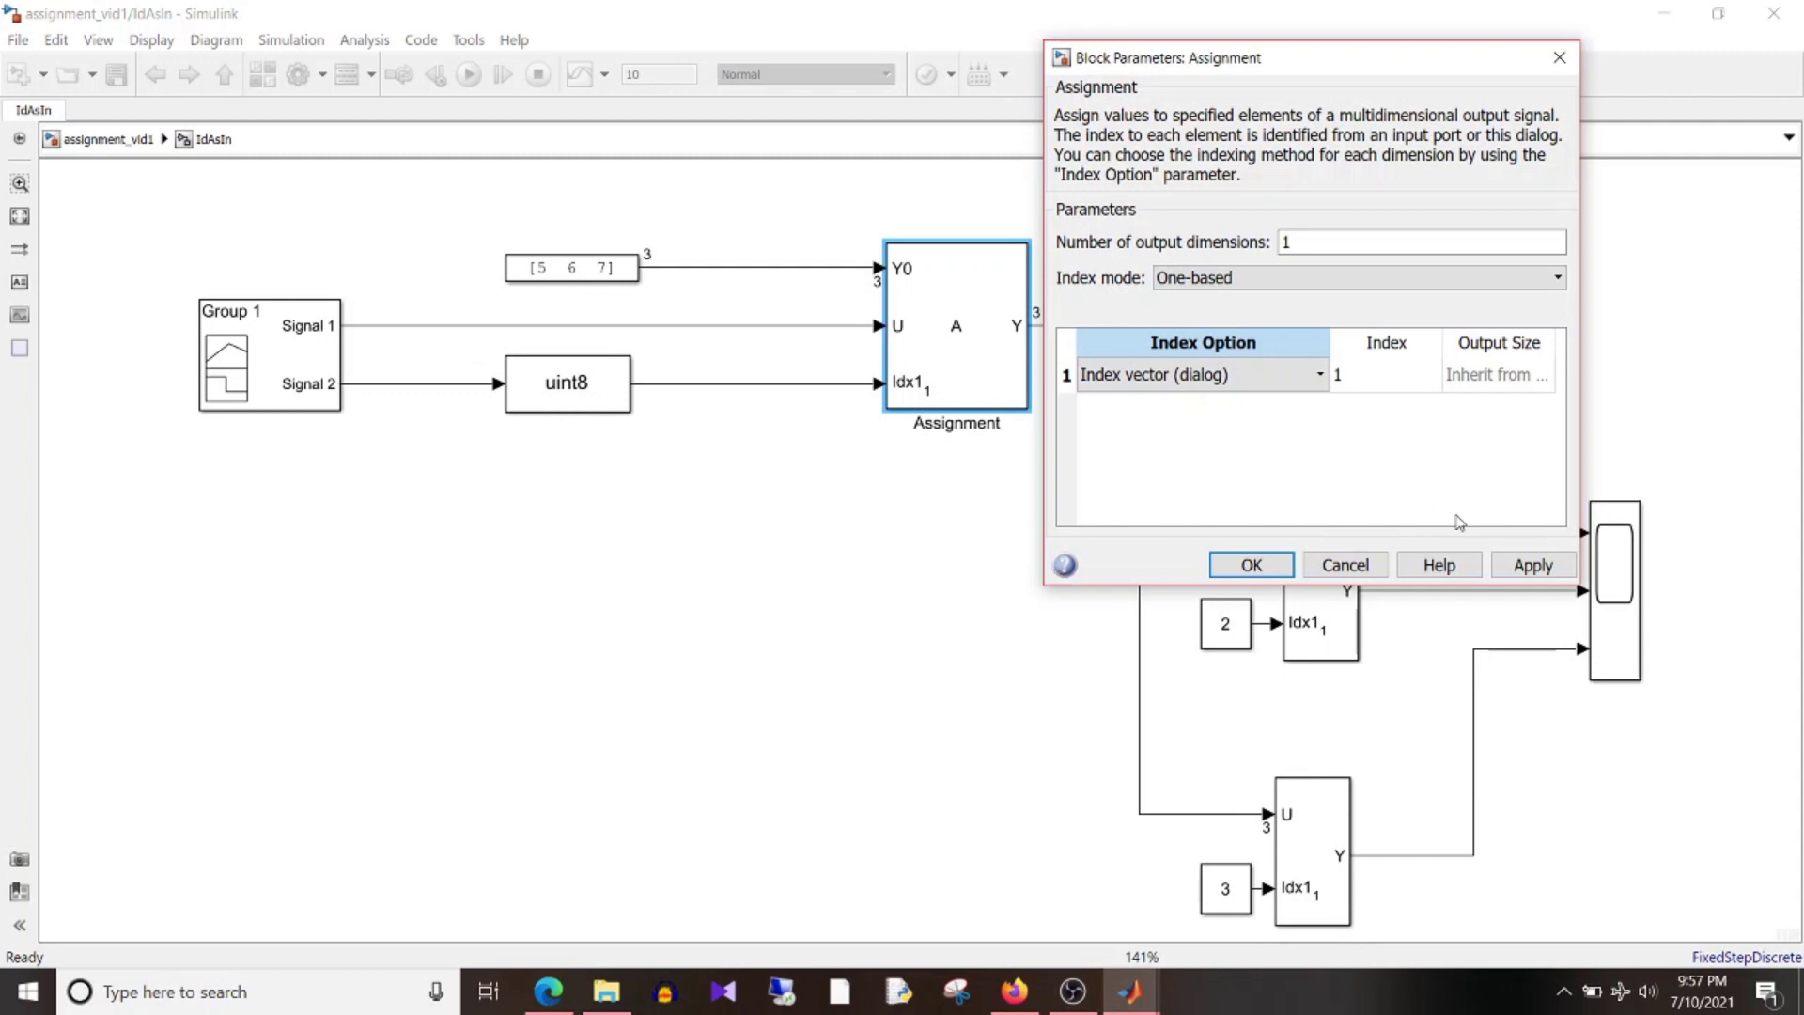
click(1196, 378)
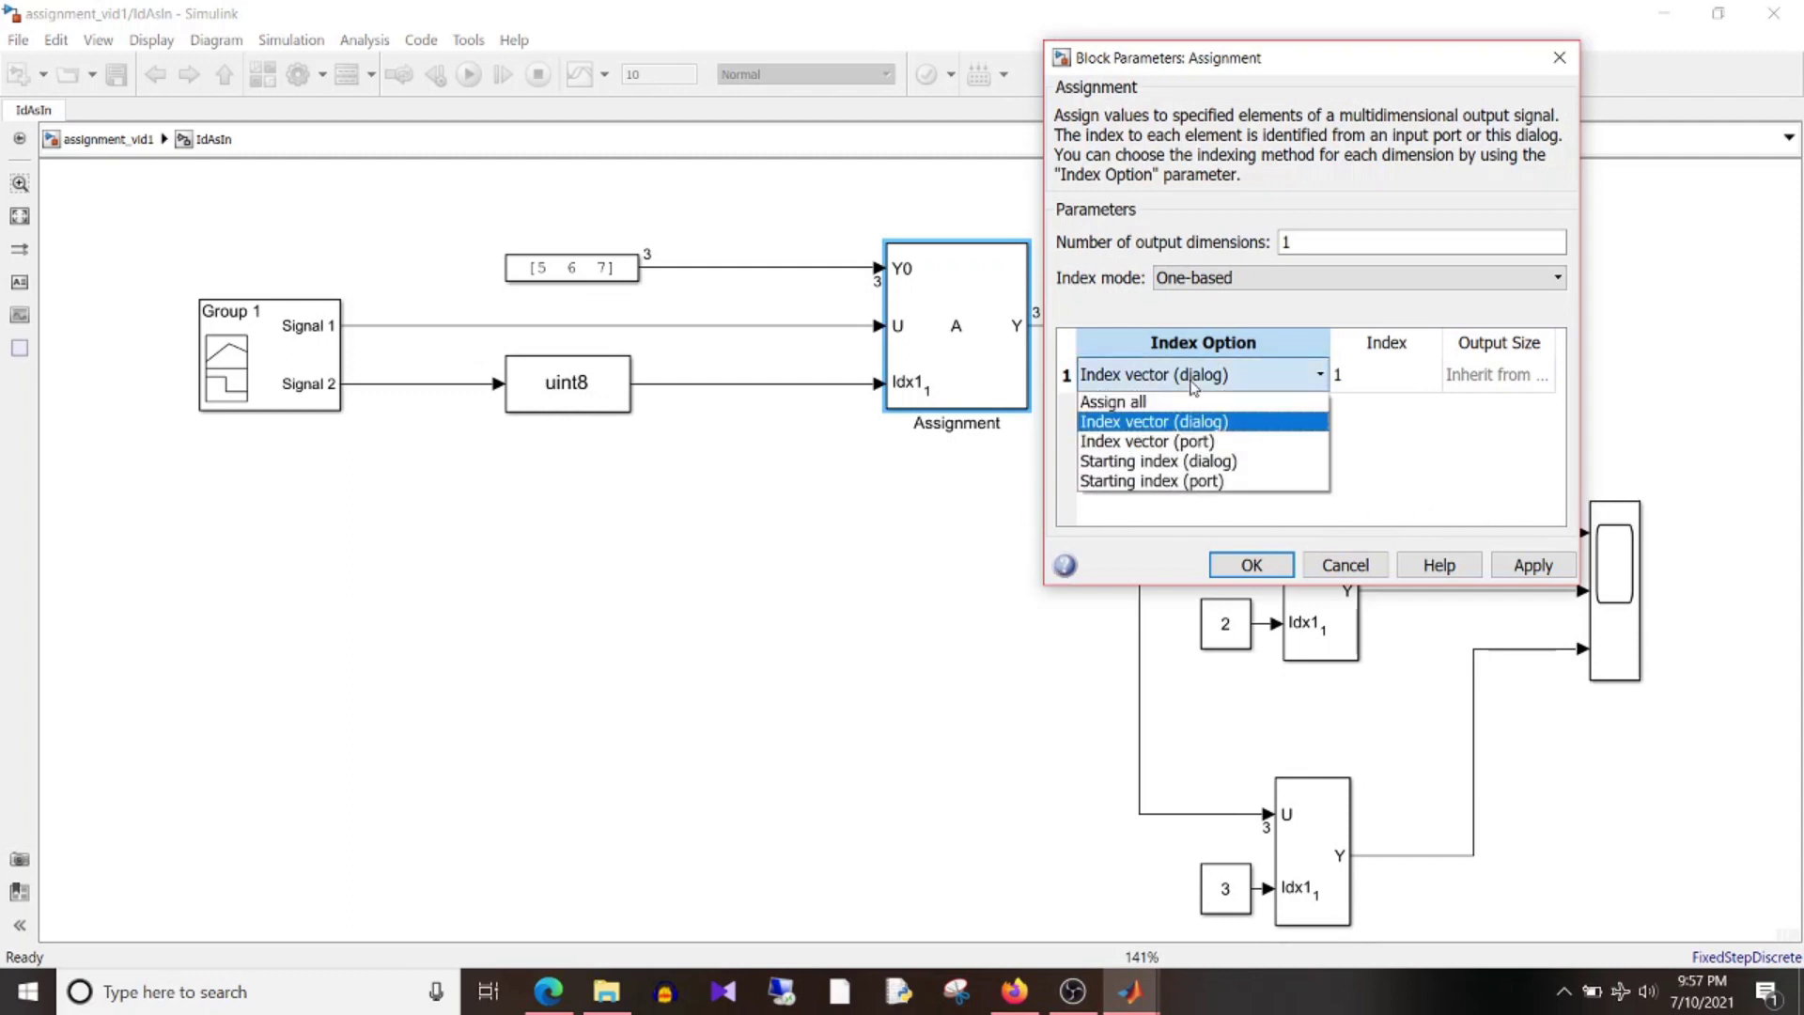
click(1204, 442)
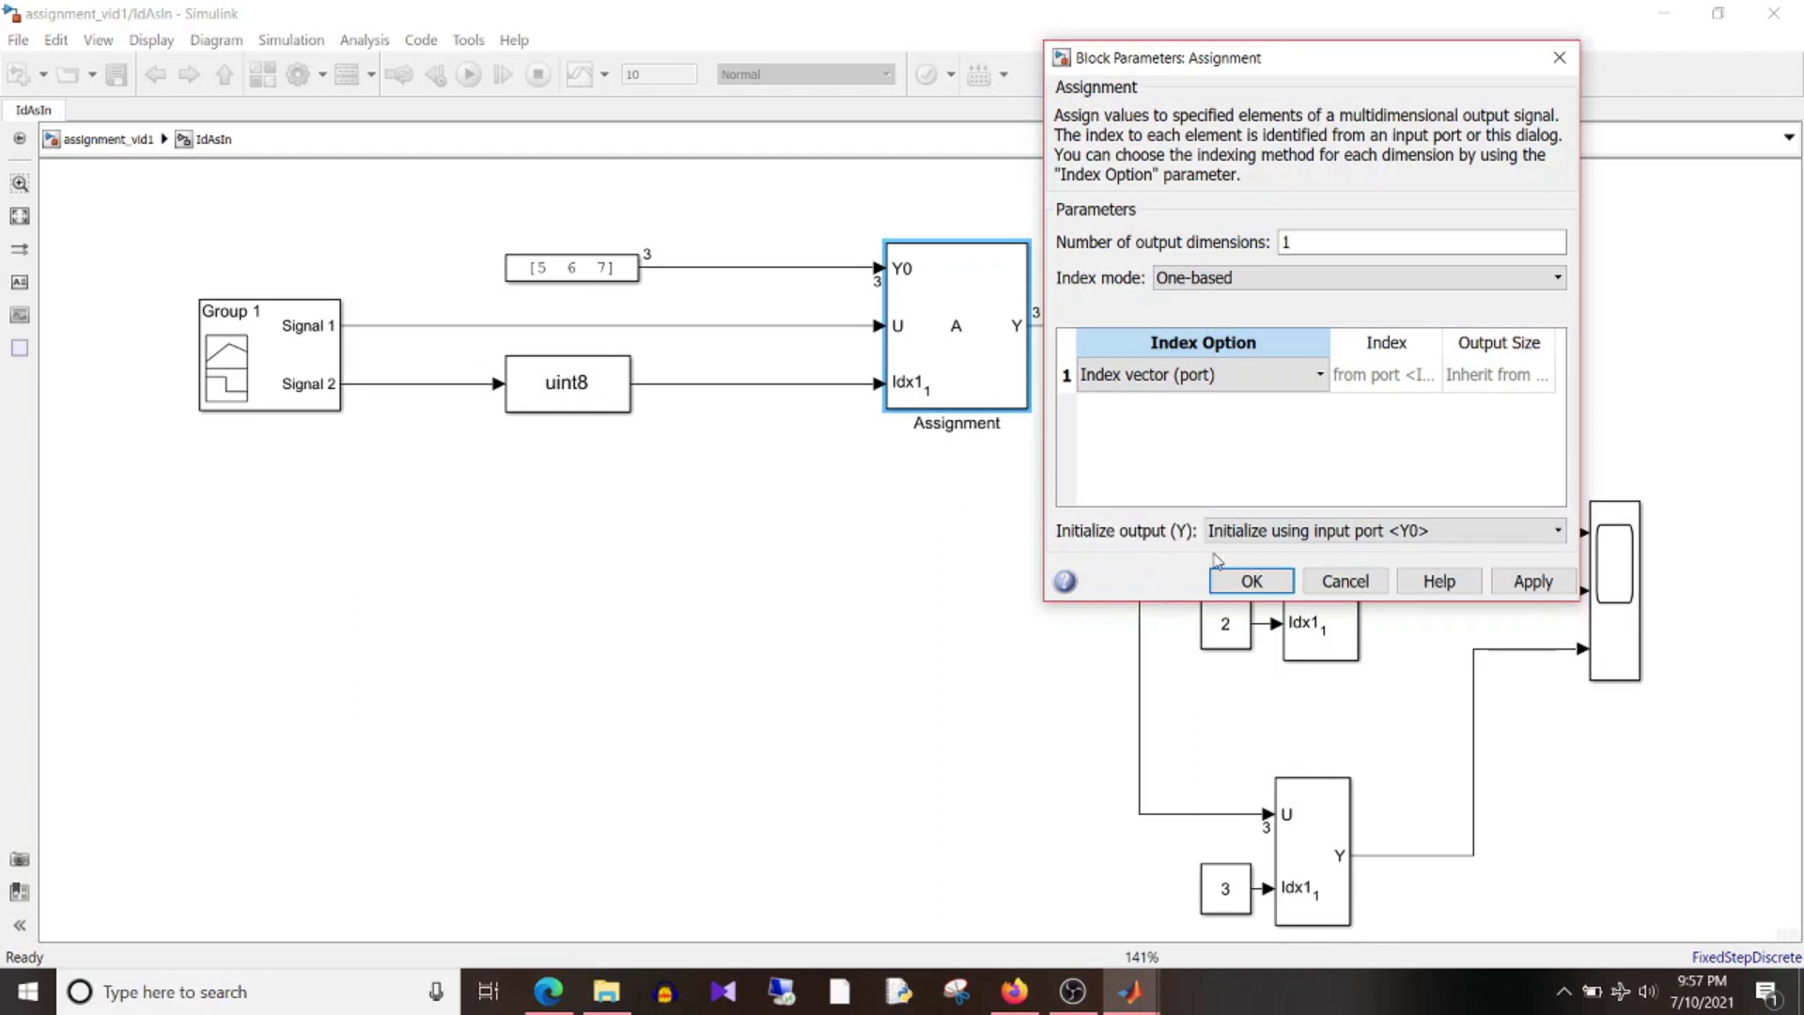
- Keep output initialization from input port Y0, widen the Index and Output Size columns, then cancel
click(1261, 534)
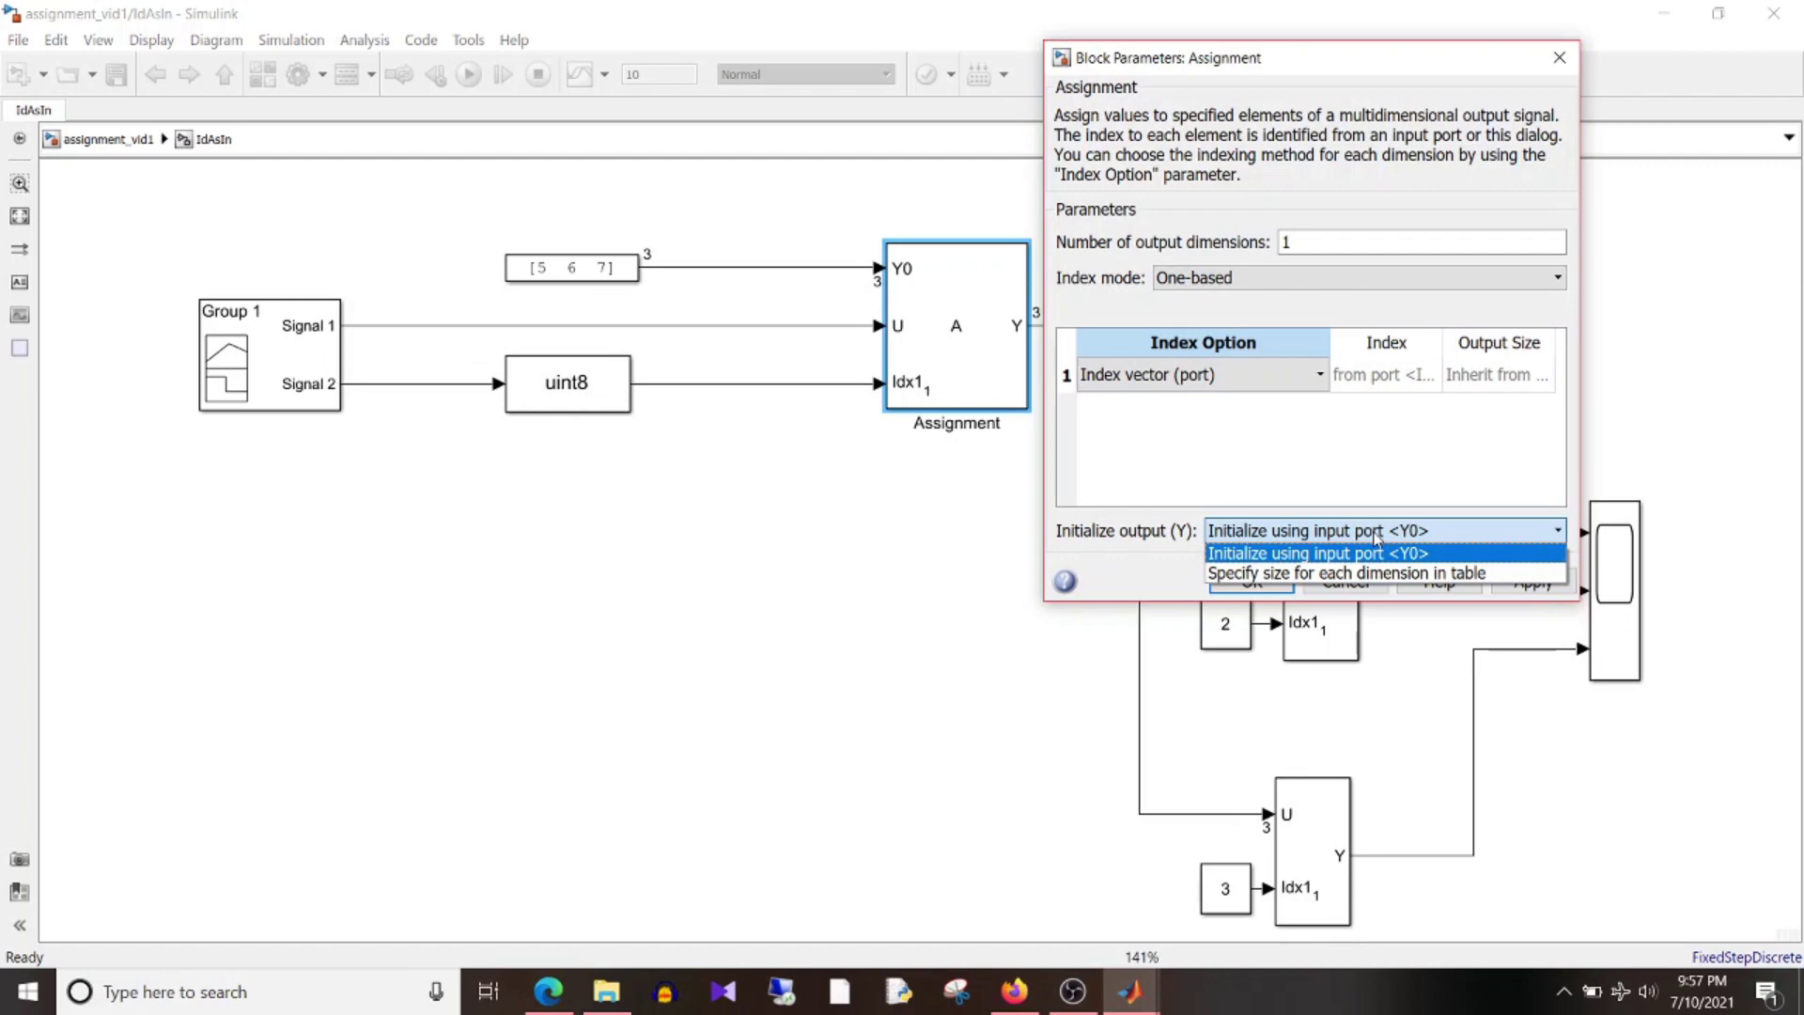
click(1376, 536)
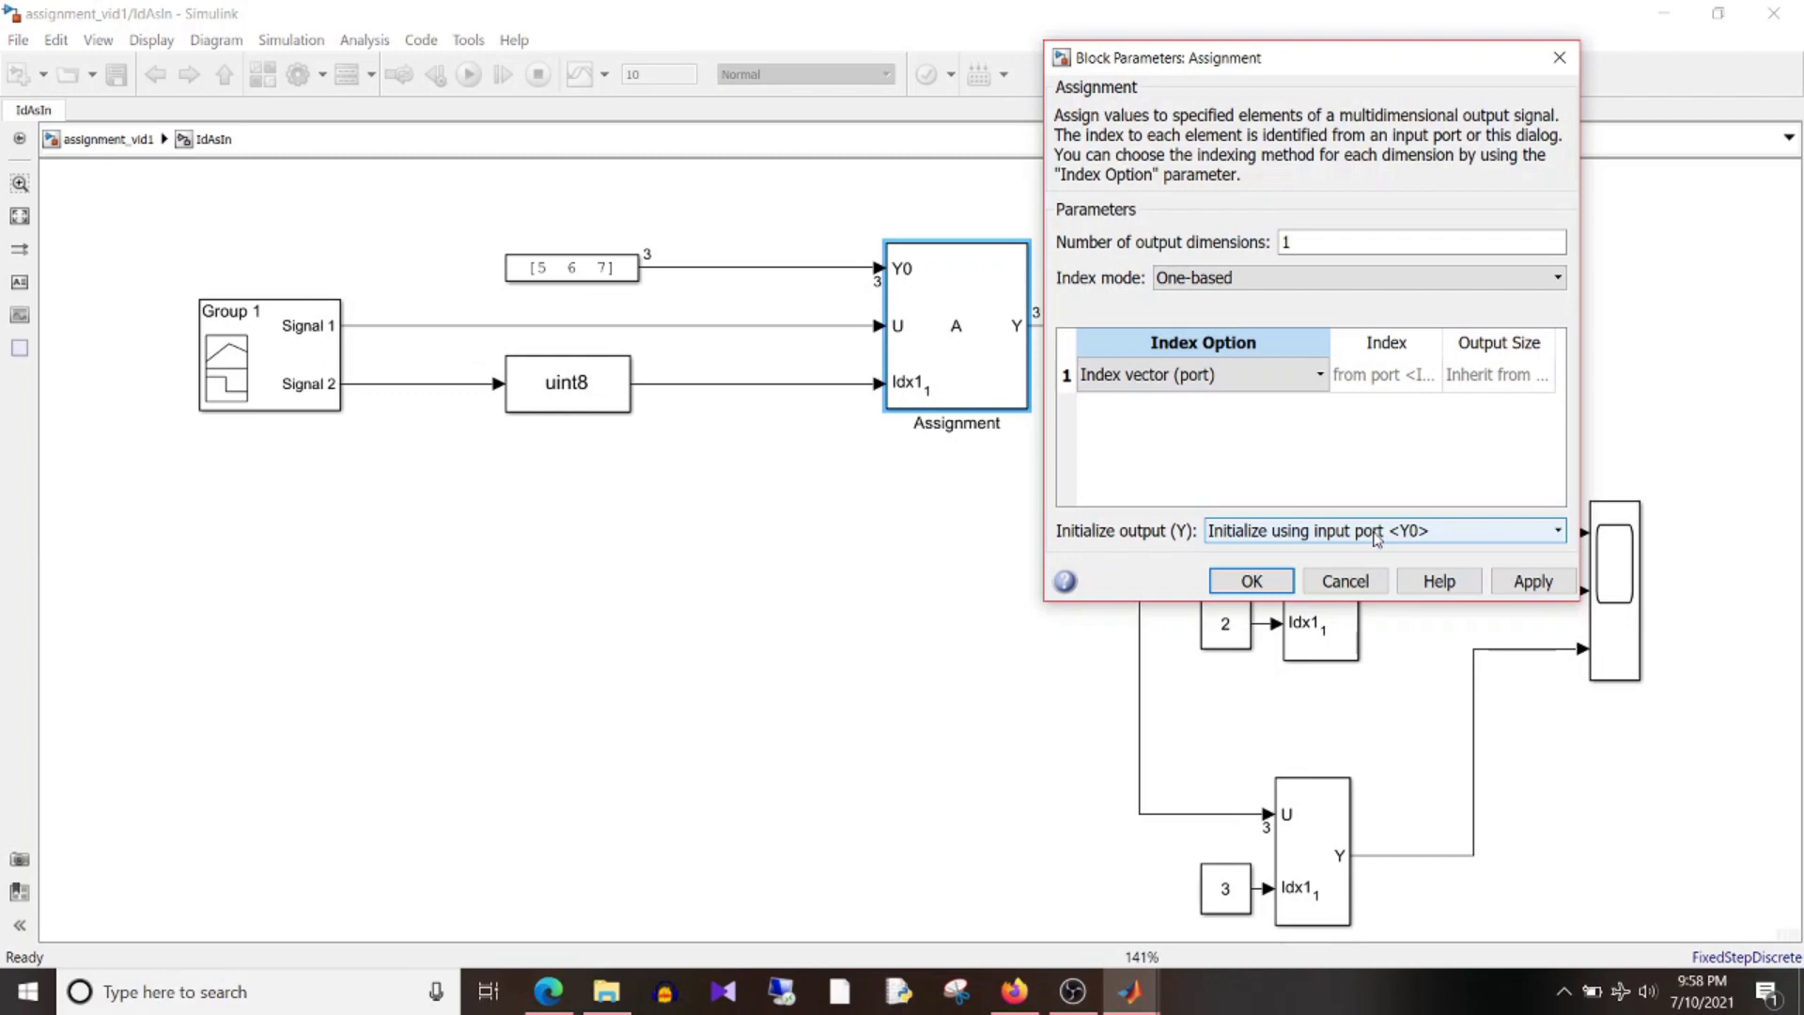
drag(1044, 460, 389, 524)
drag(787, 301, 1011, 302)
drag(1124, 304, 1368, 306)
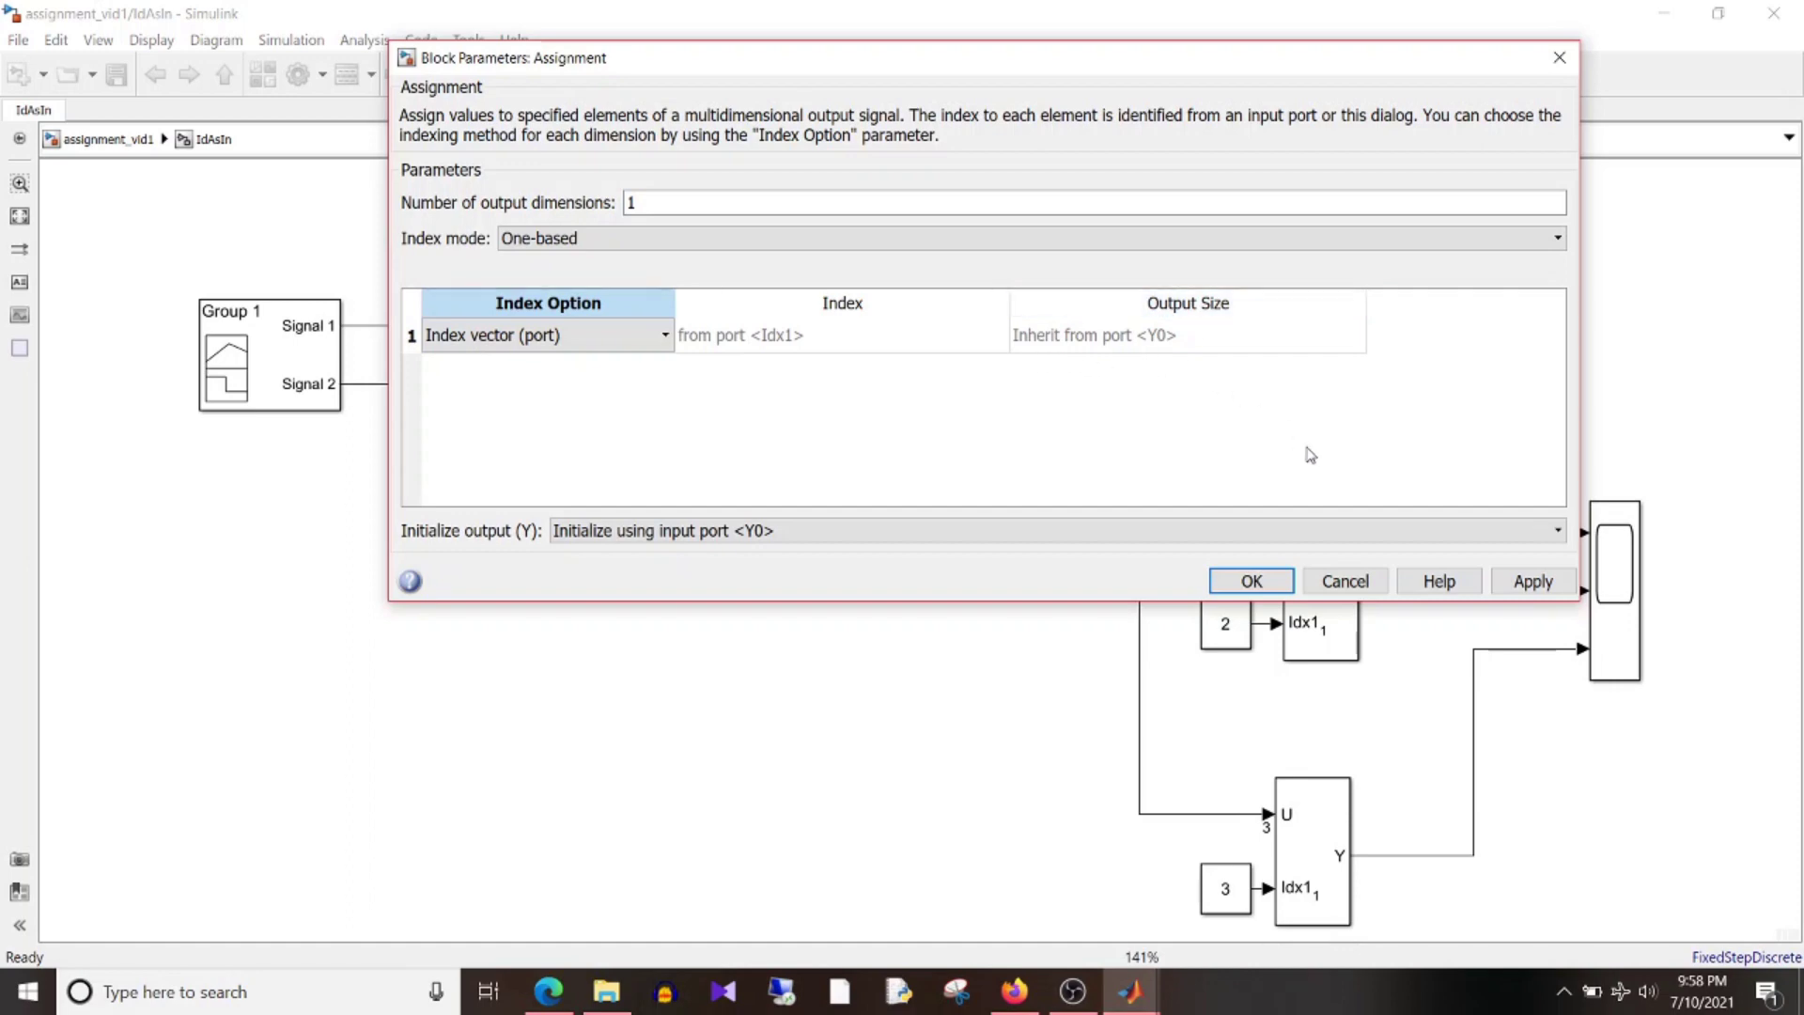
click(1346, 582)
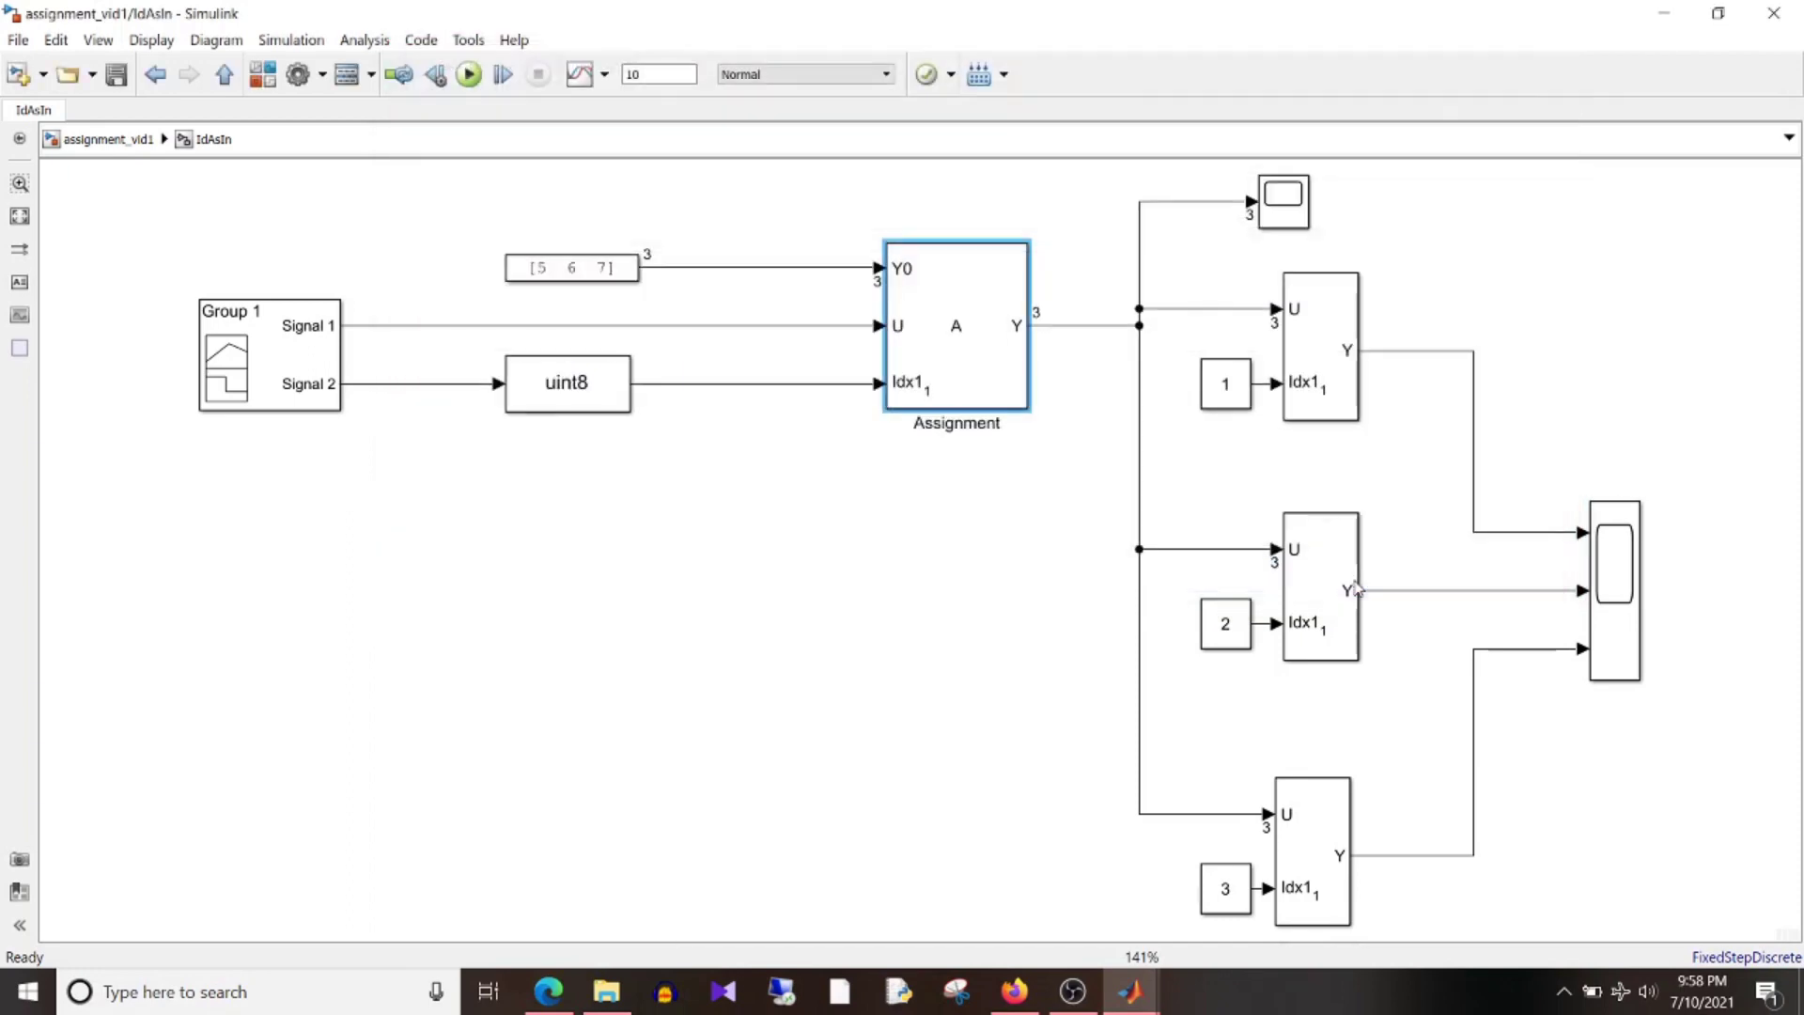
click(1056, 326)
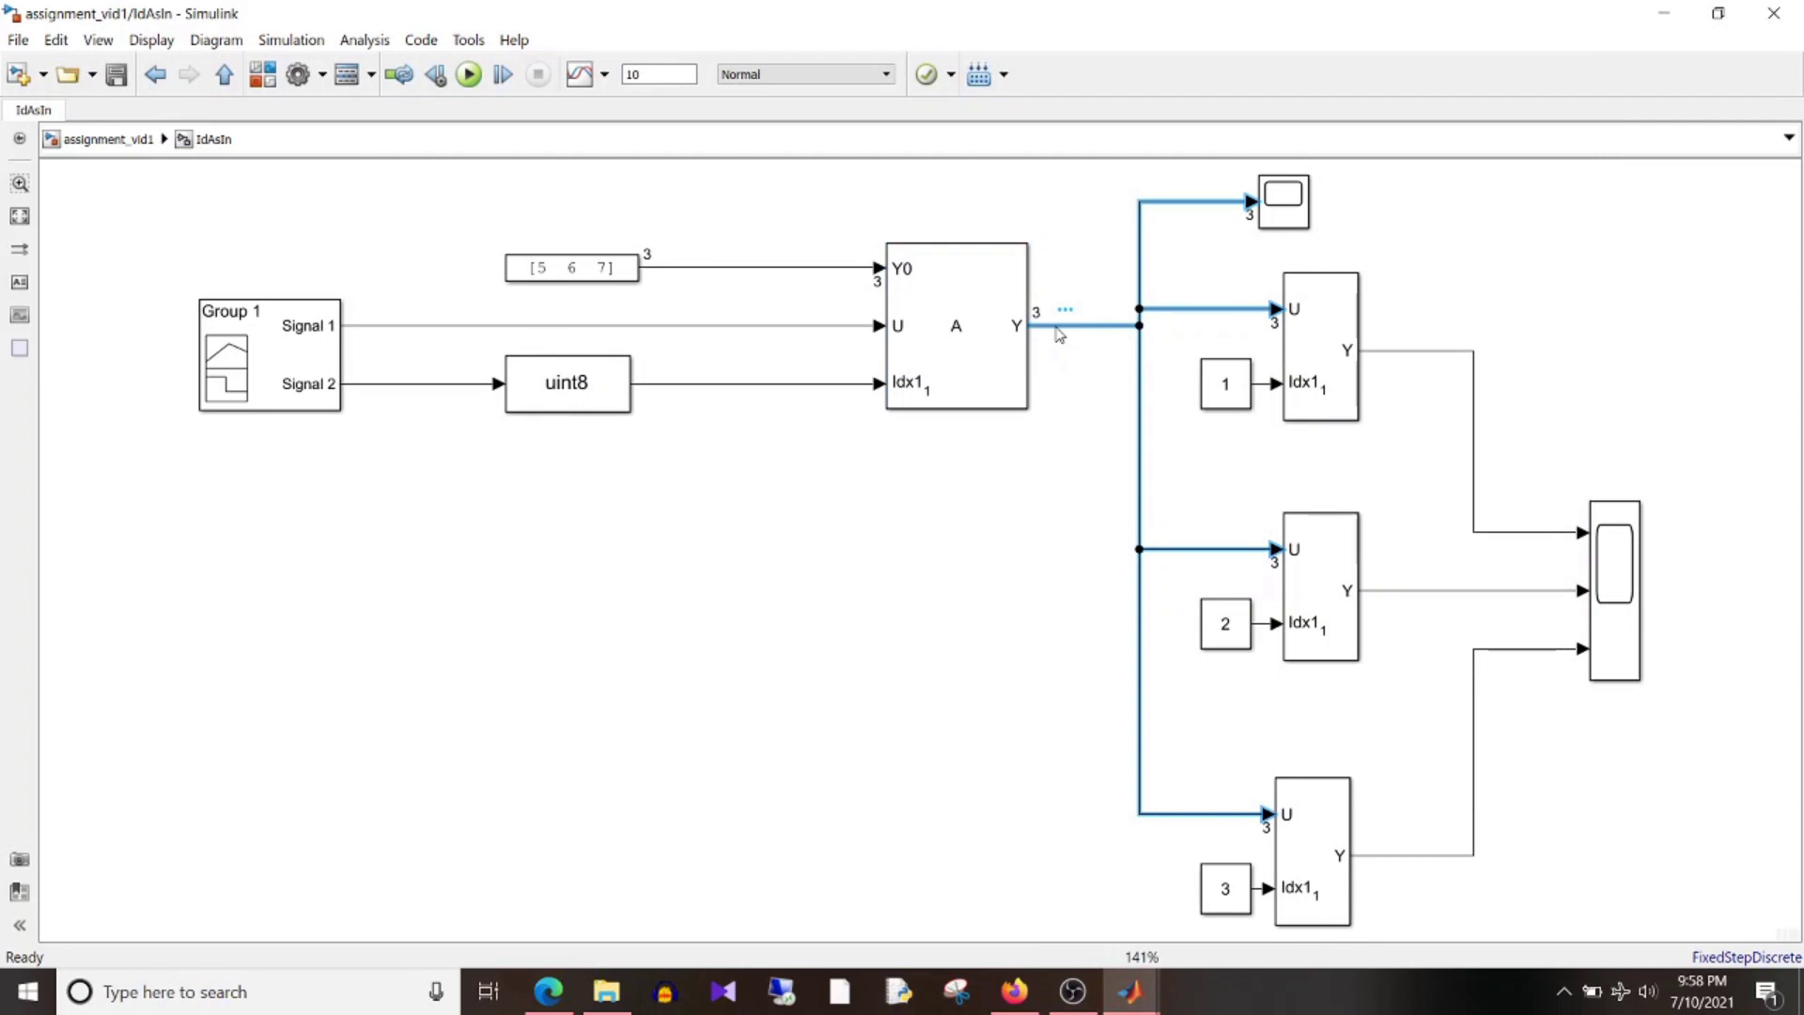
click(771, 269)
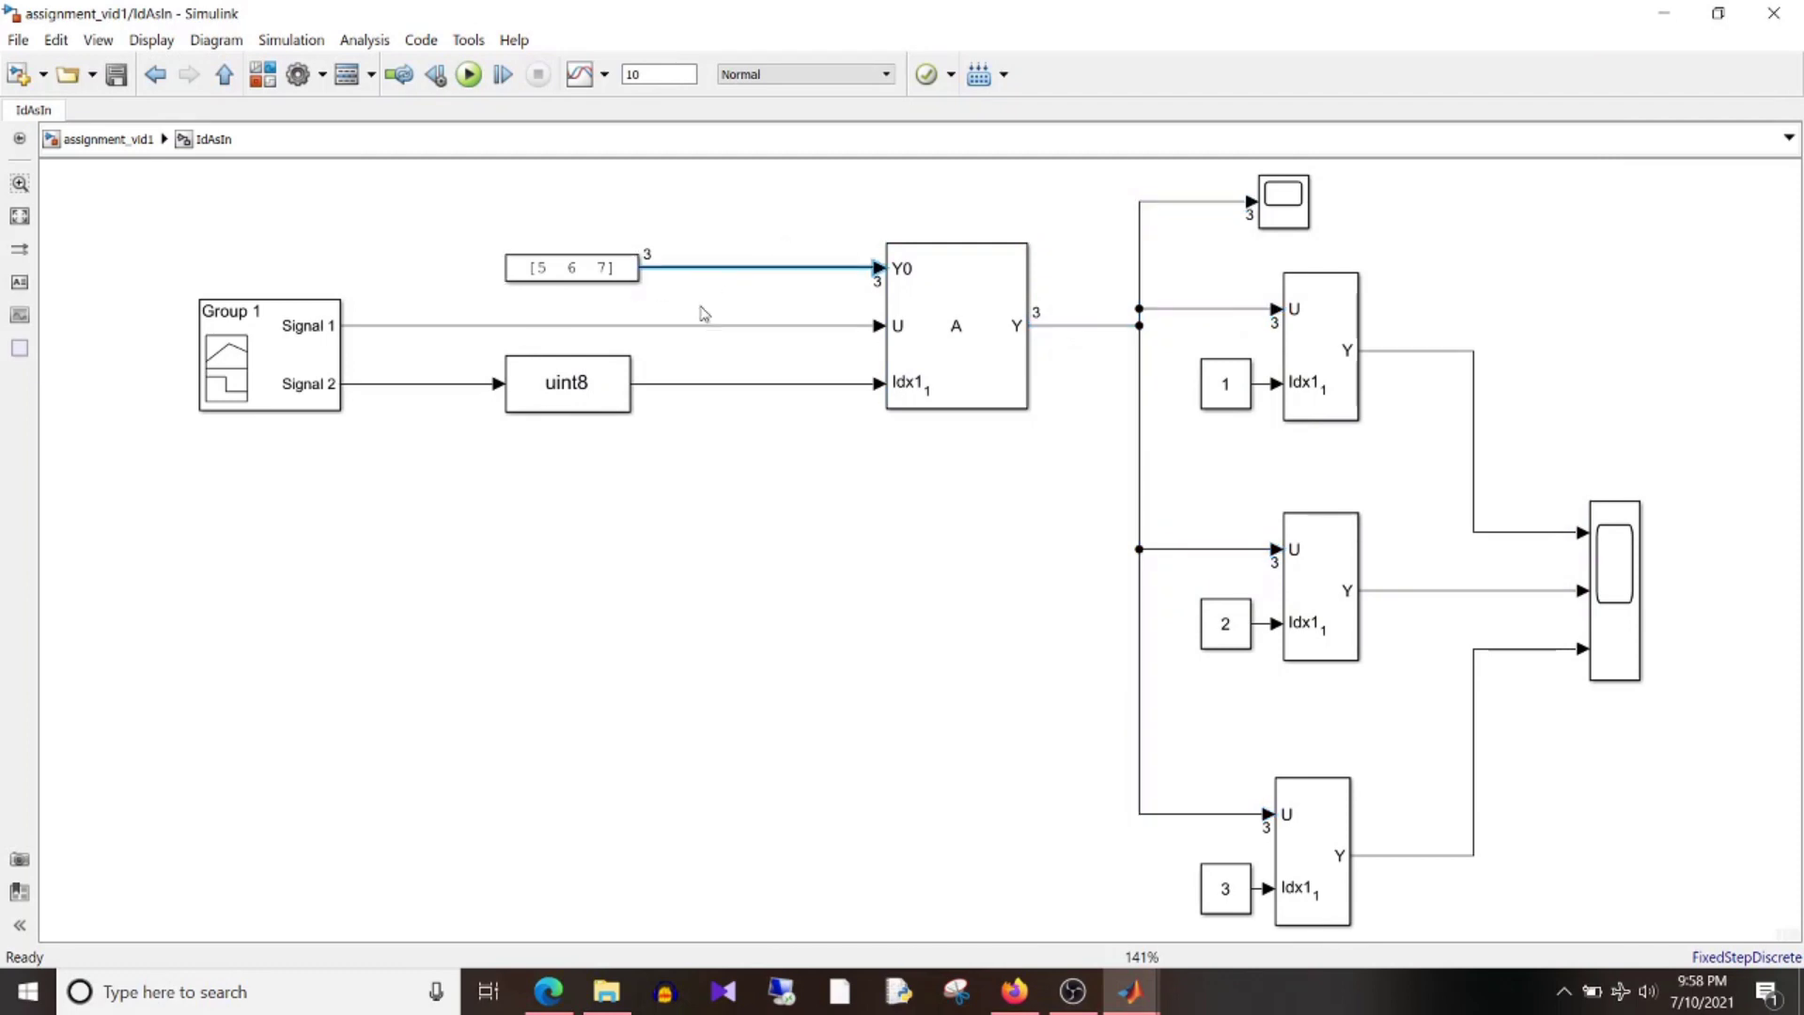
key(Tab)
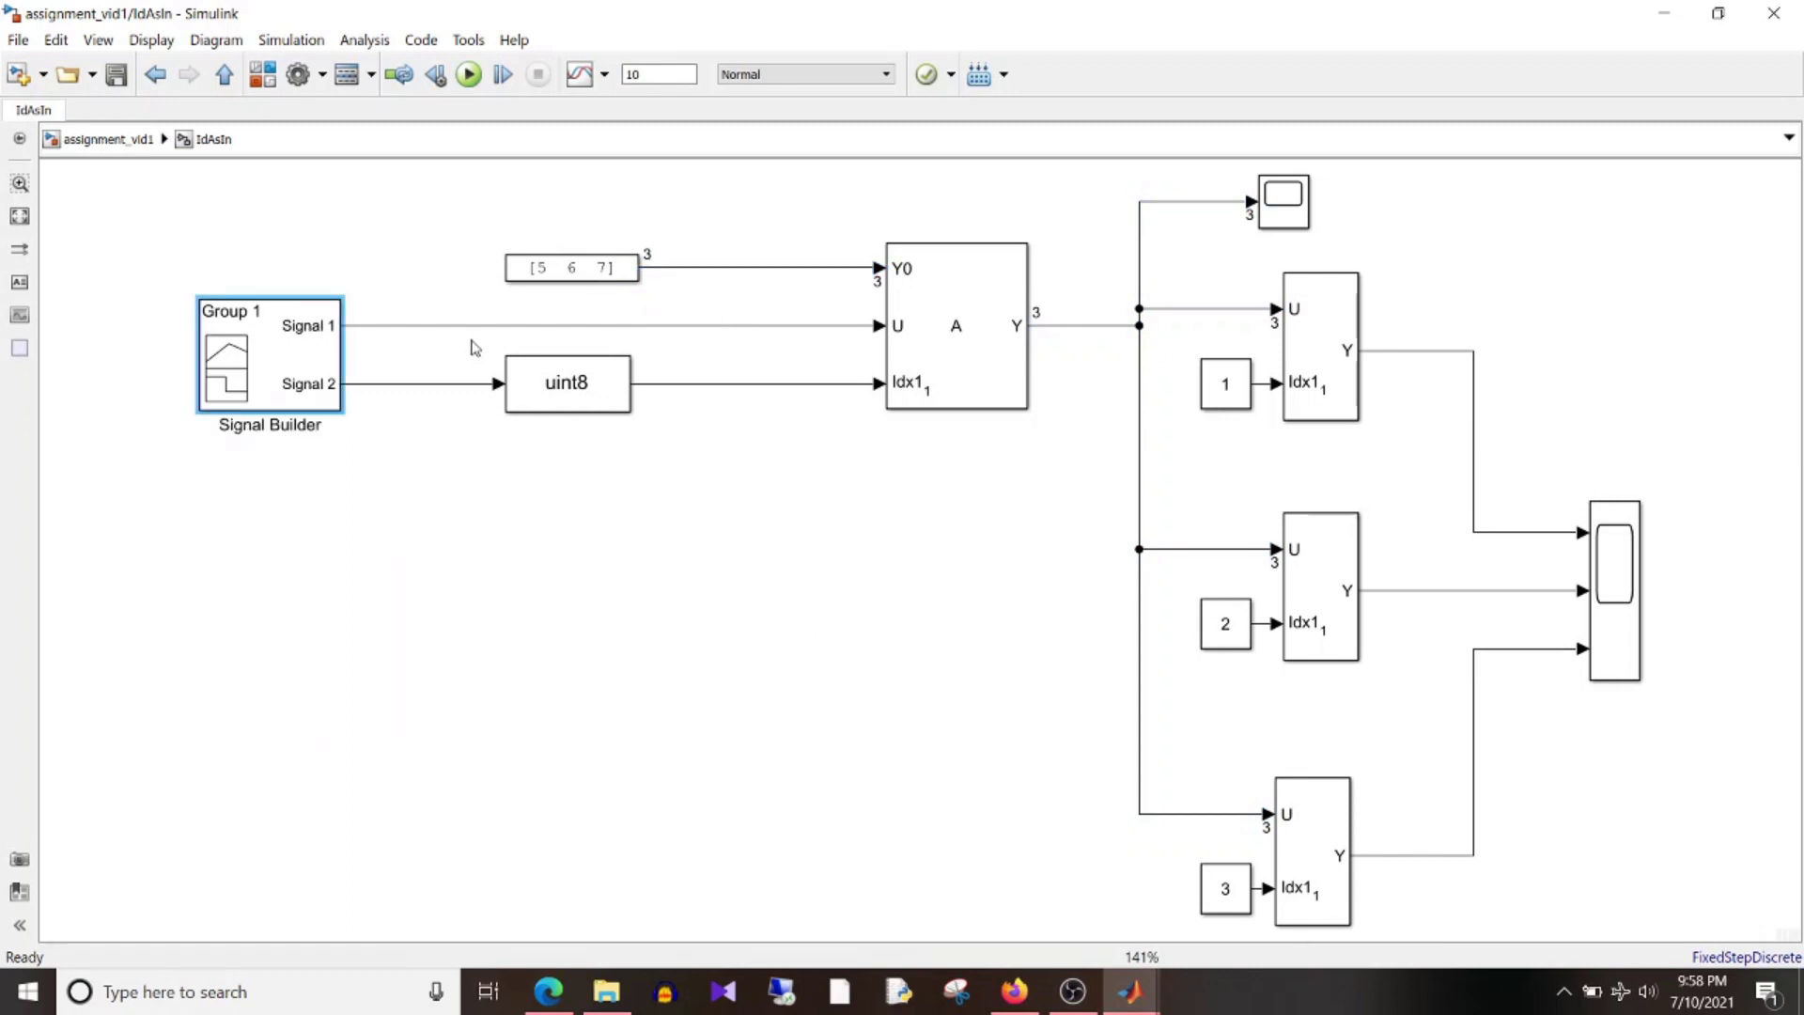
double_click(302, 348)
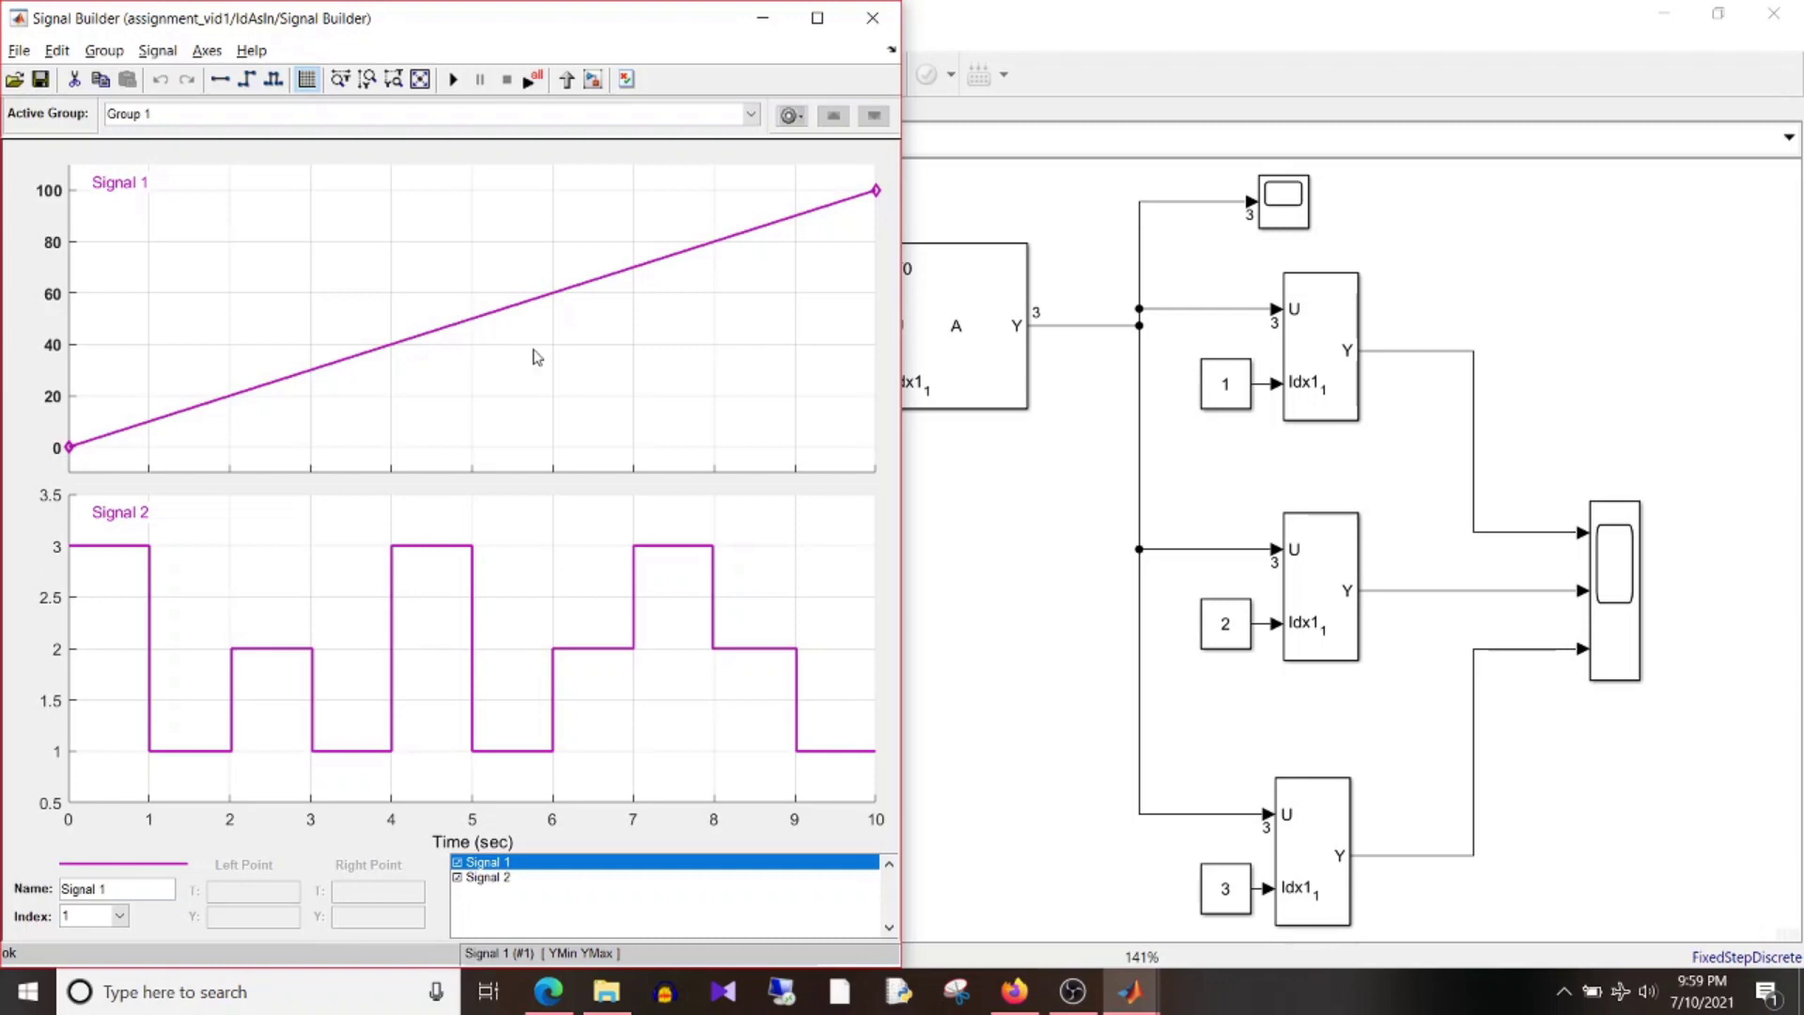
click(873, 19)
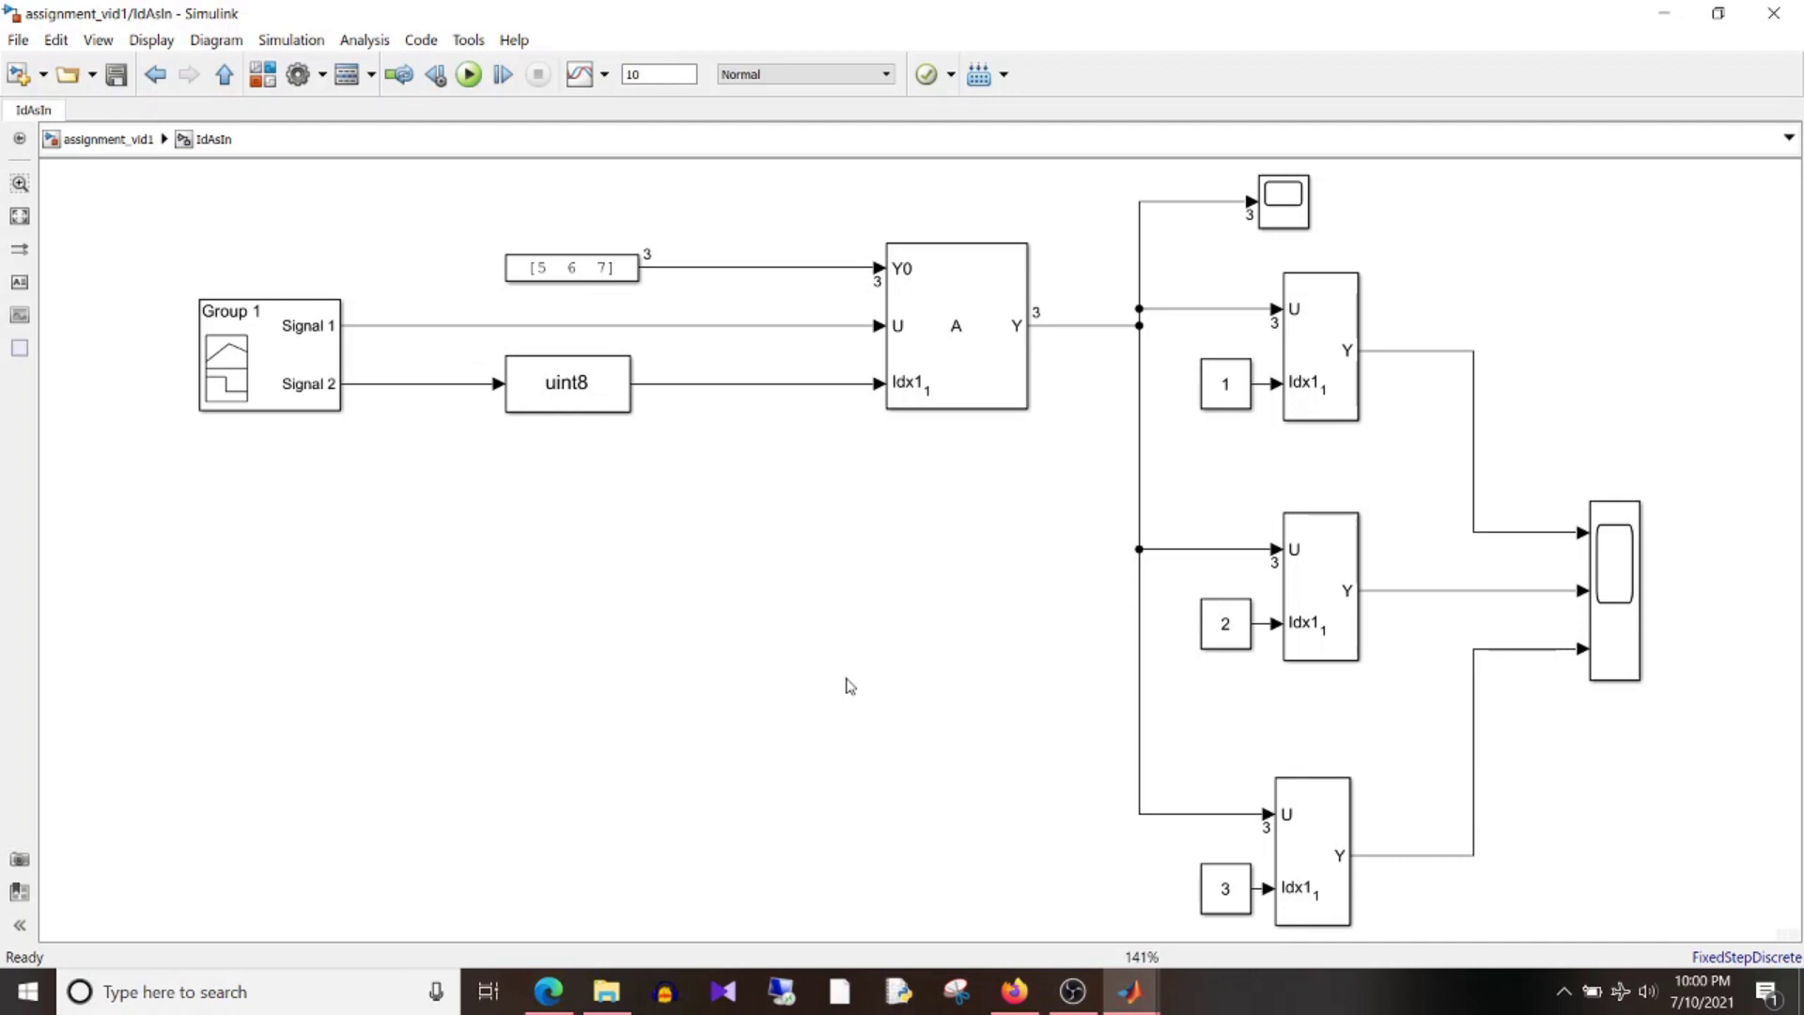
- Re-check the Signal 1, uint8 and [5 6 7] constant connections into the Assignment block
click(765, 328)
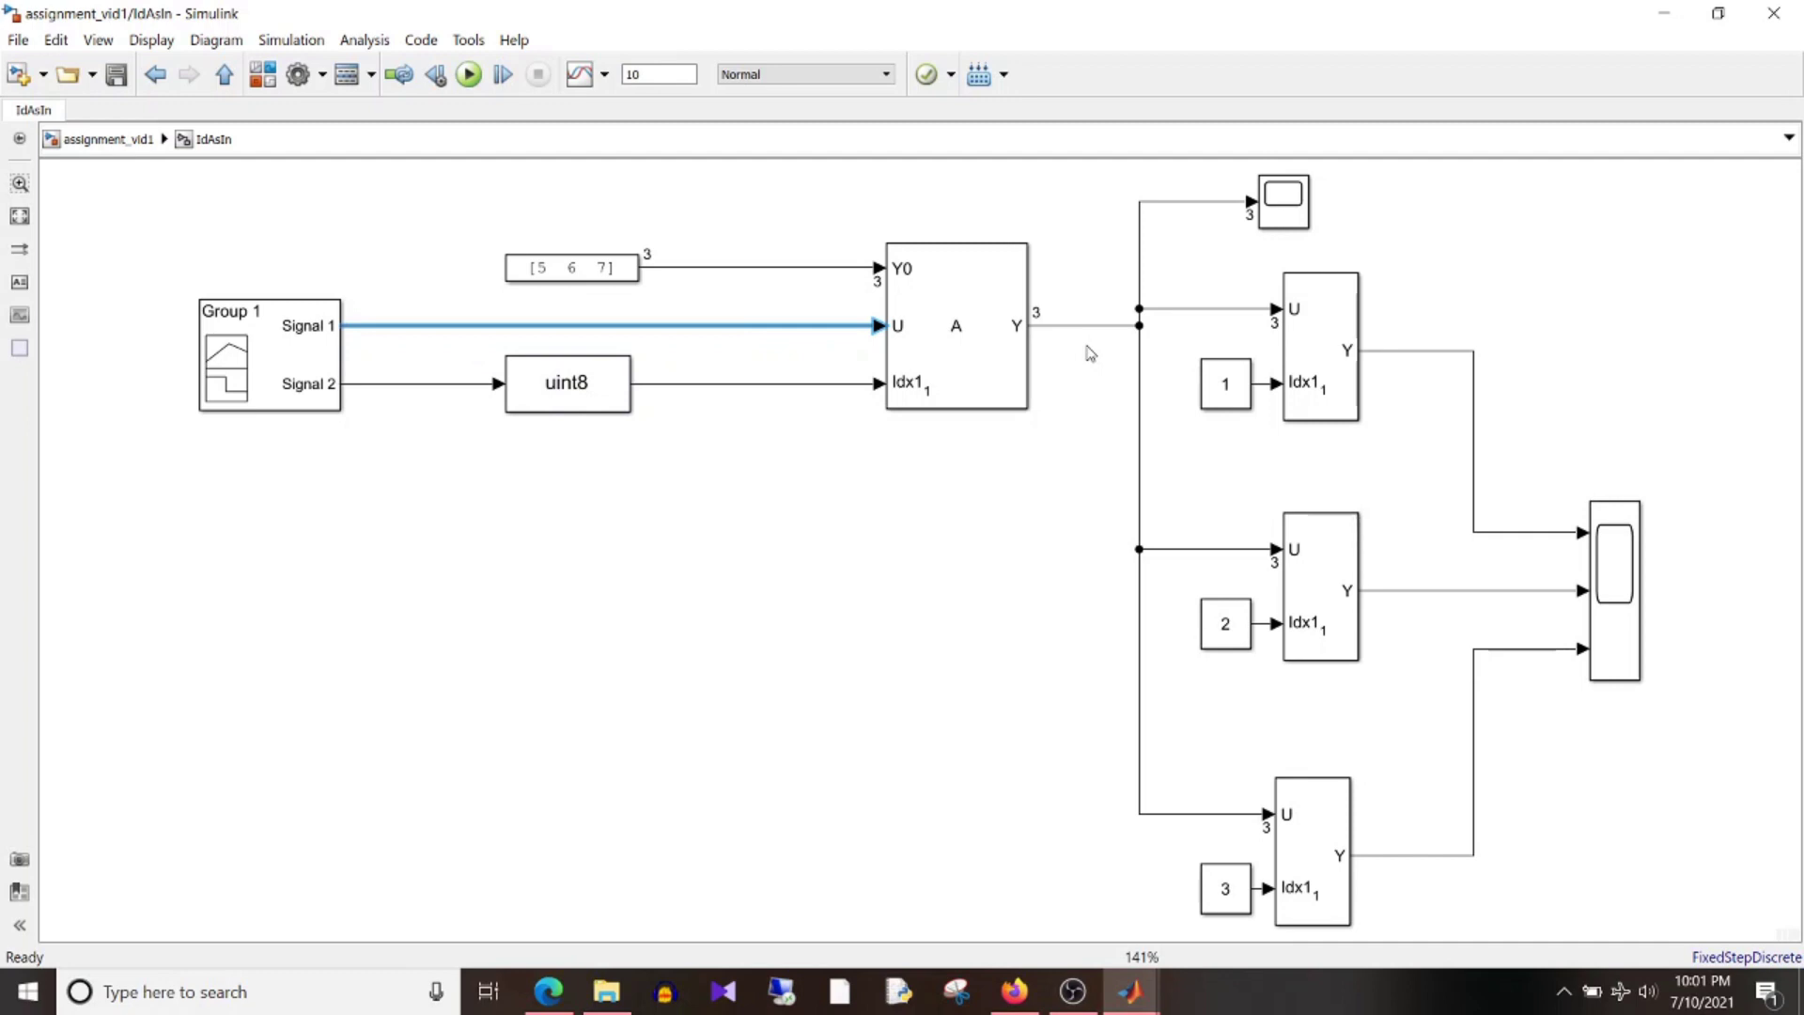
click(796, 385)
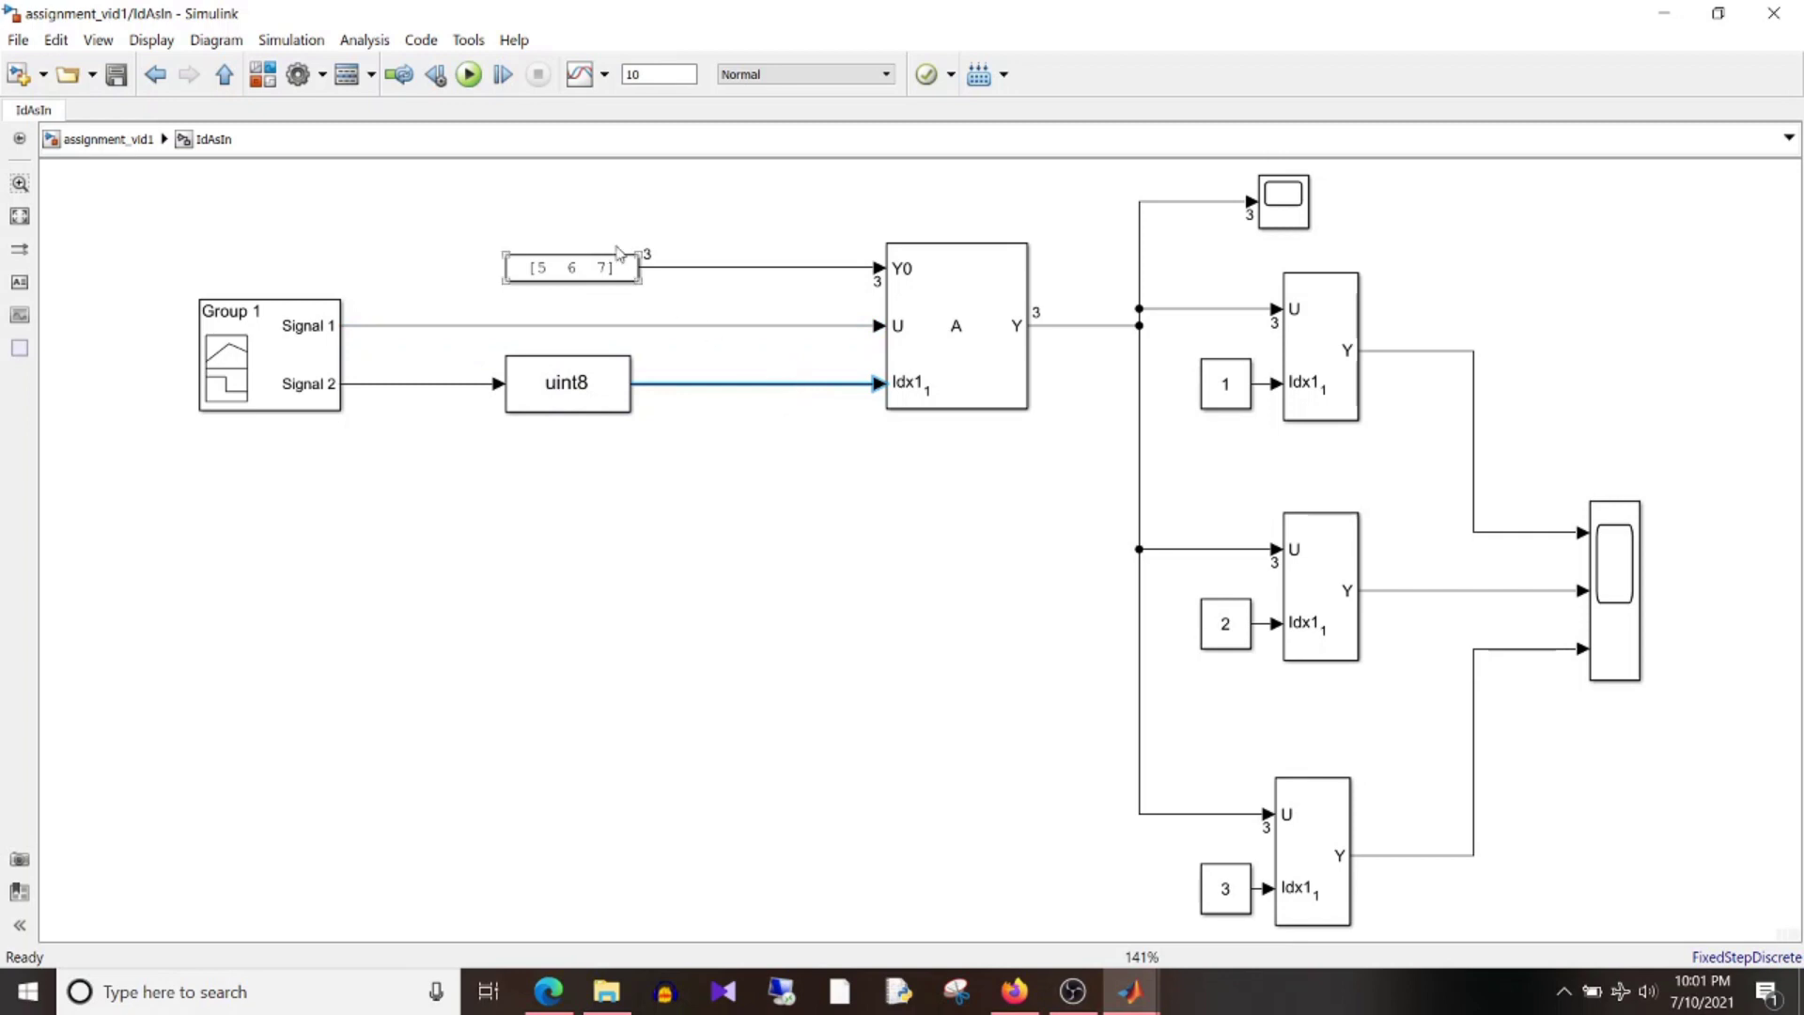
click(706, 269)
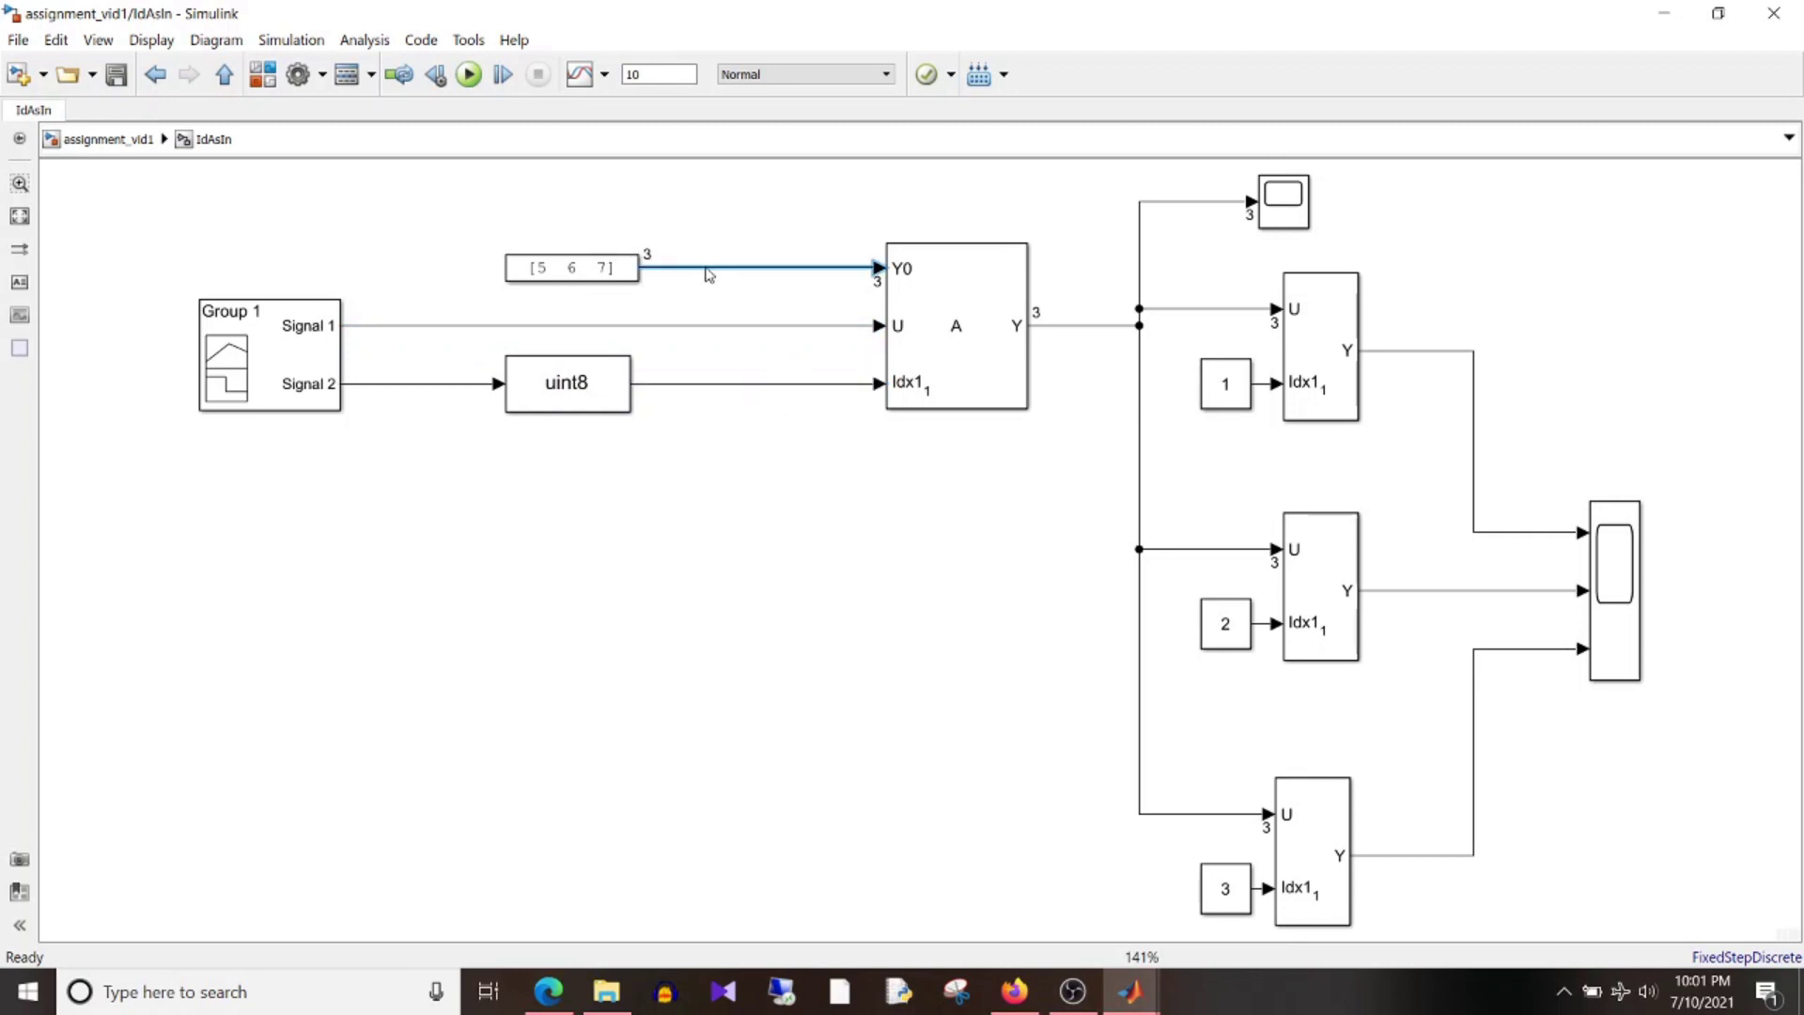
shift+click(594, 279)
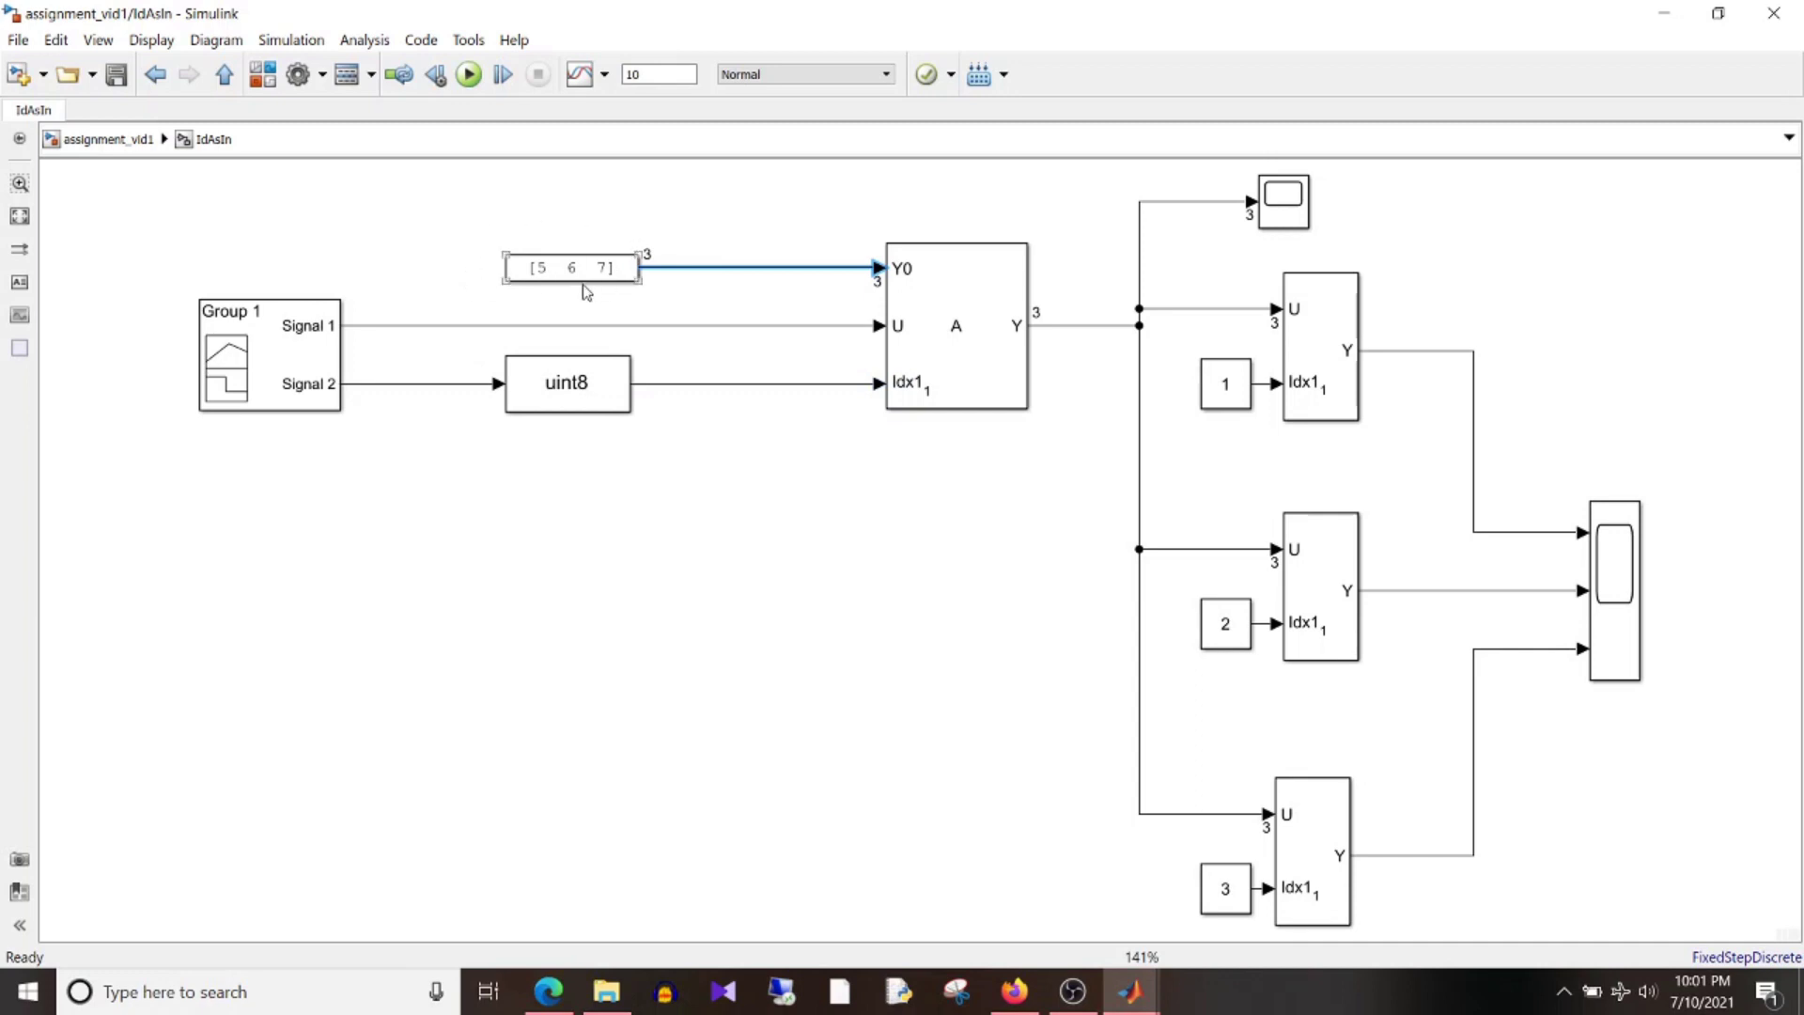
- Run the simulation through its 10-second stop time and select the Scope1 block
click(886, 855)
click(468, 75)
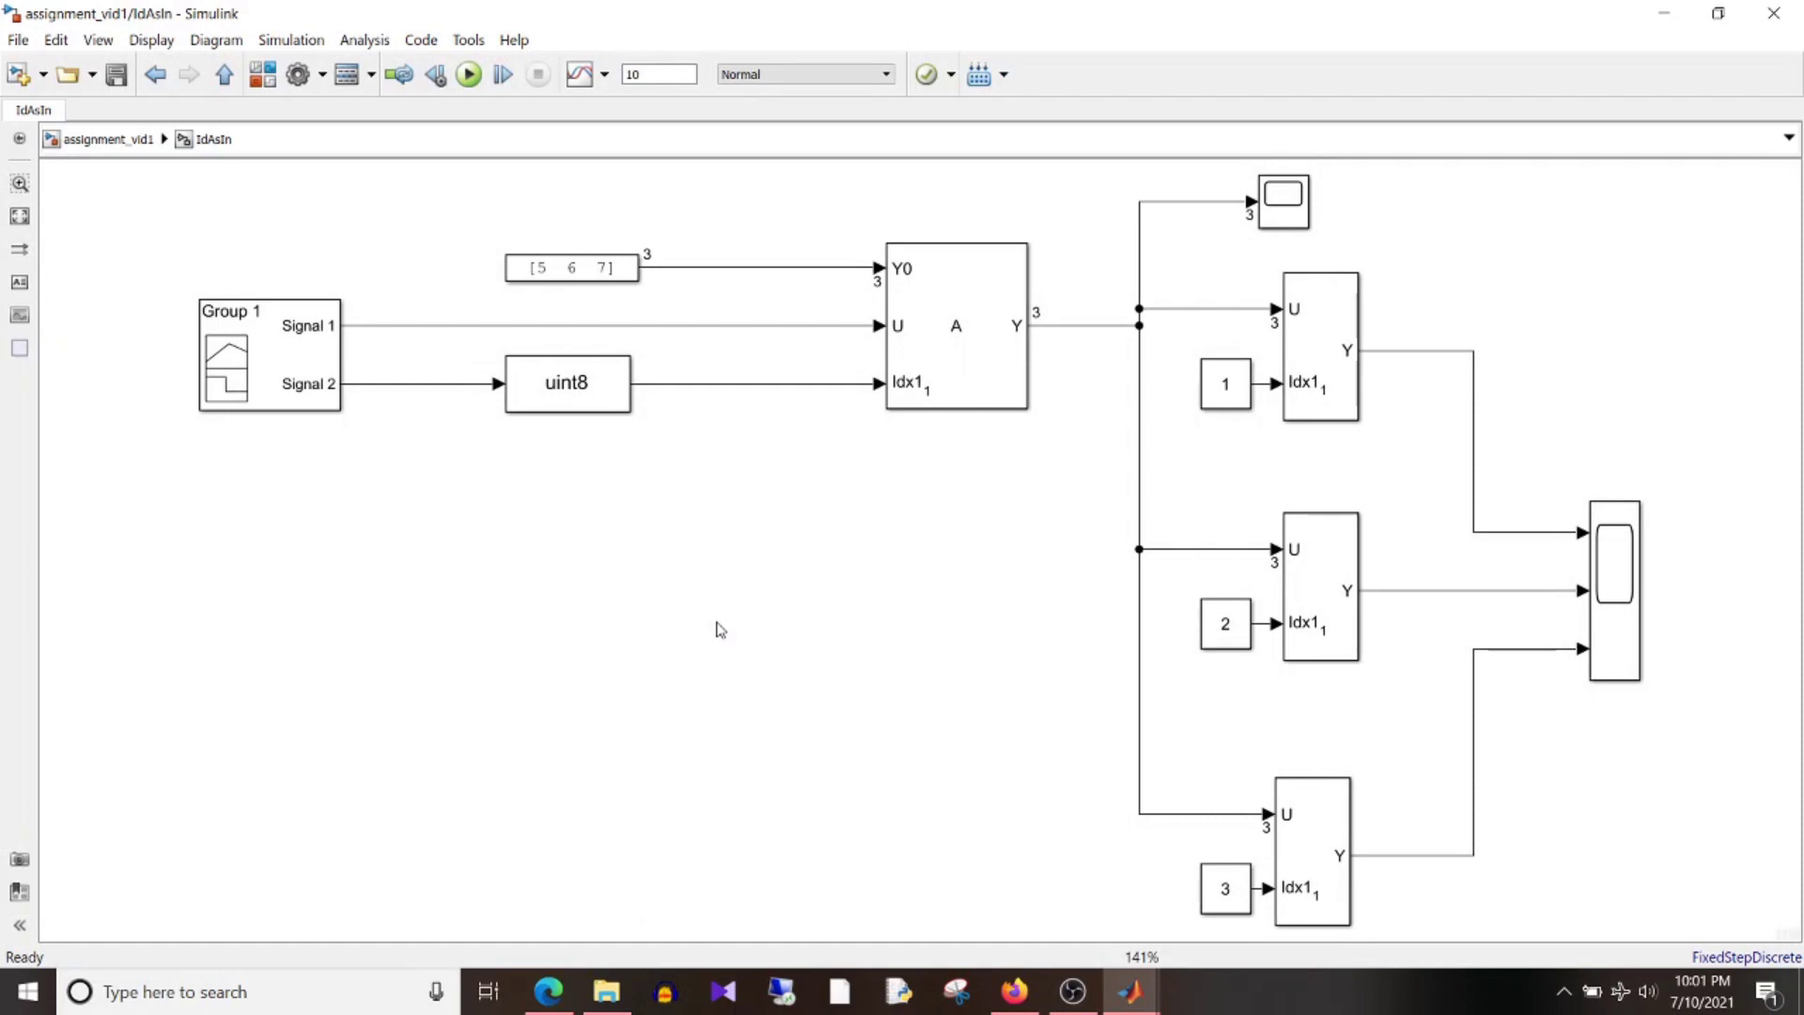
click(1275, 225)
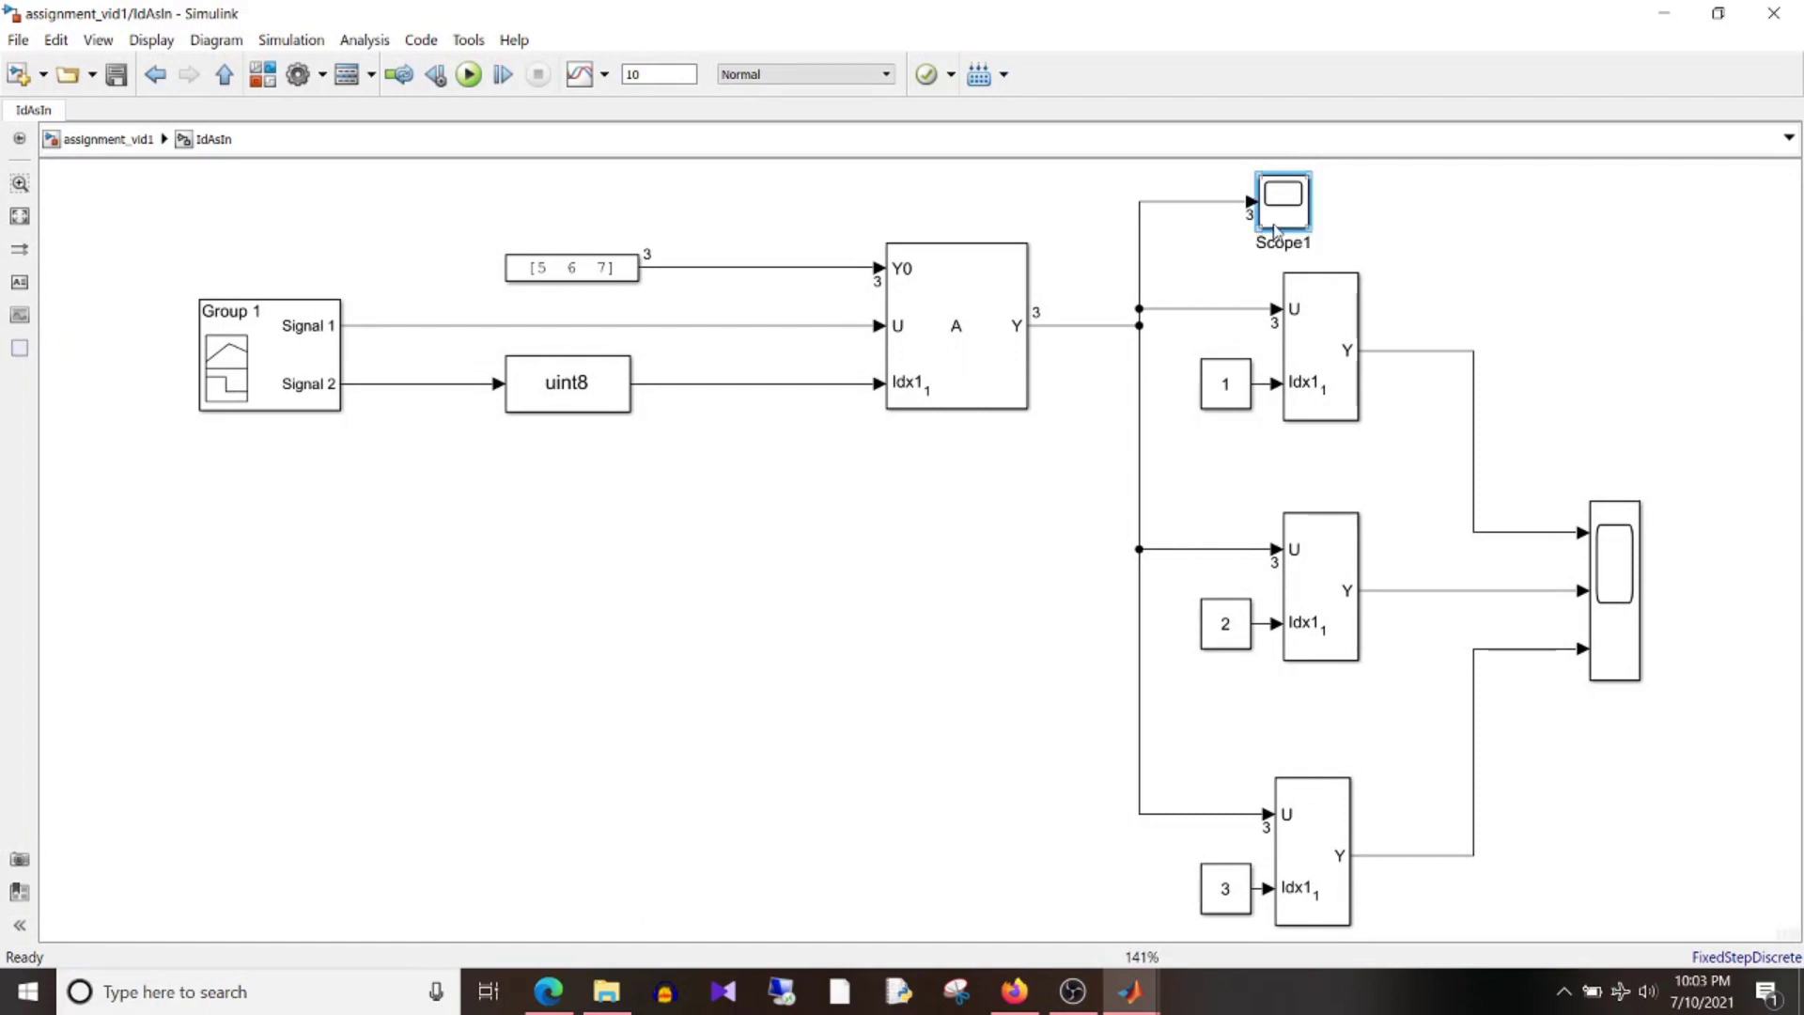
double_click(1275, 225)
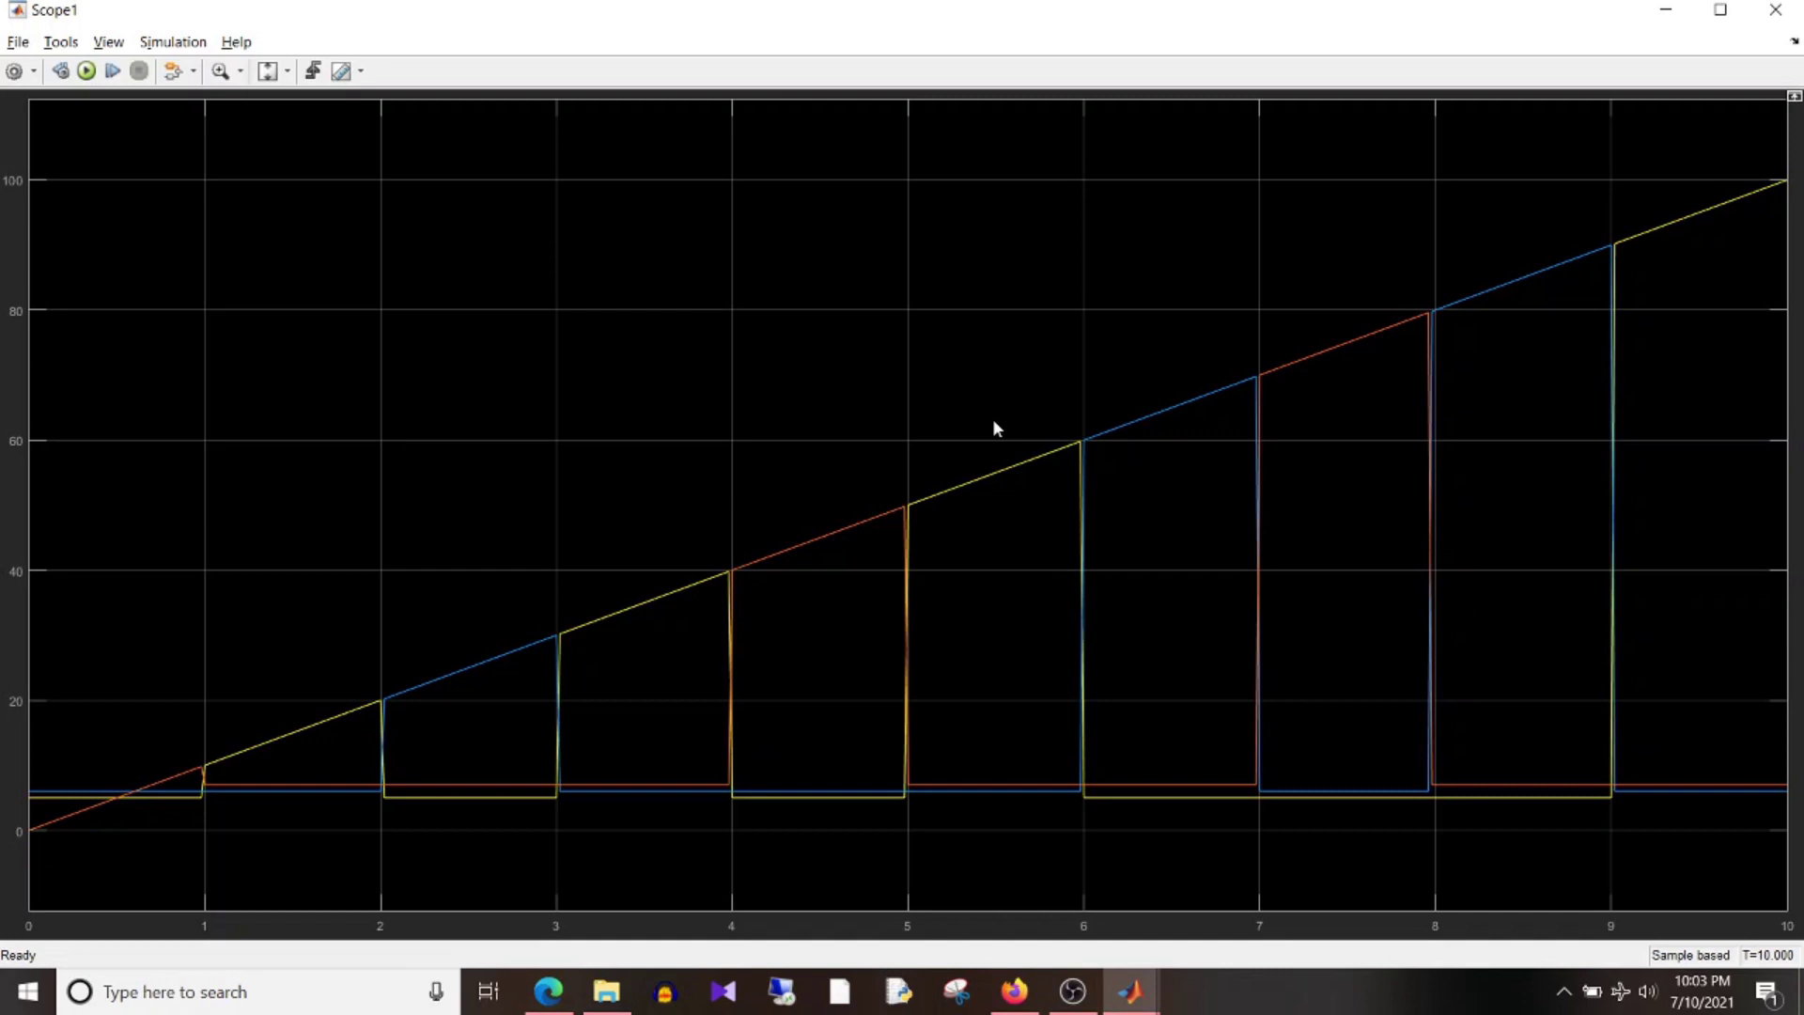
click(1775, 11)
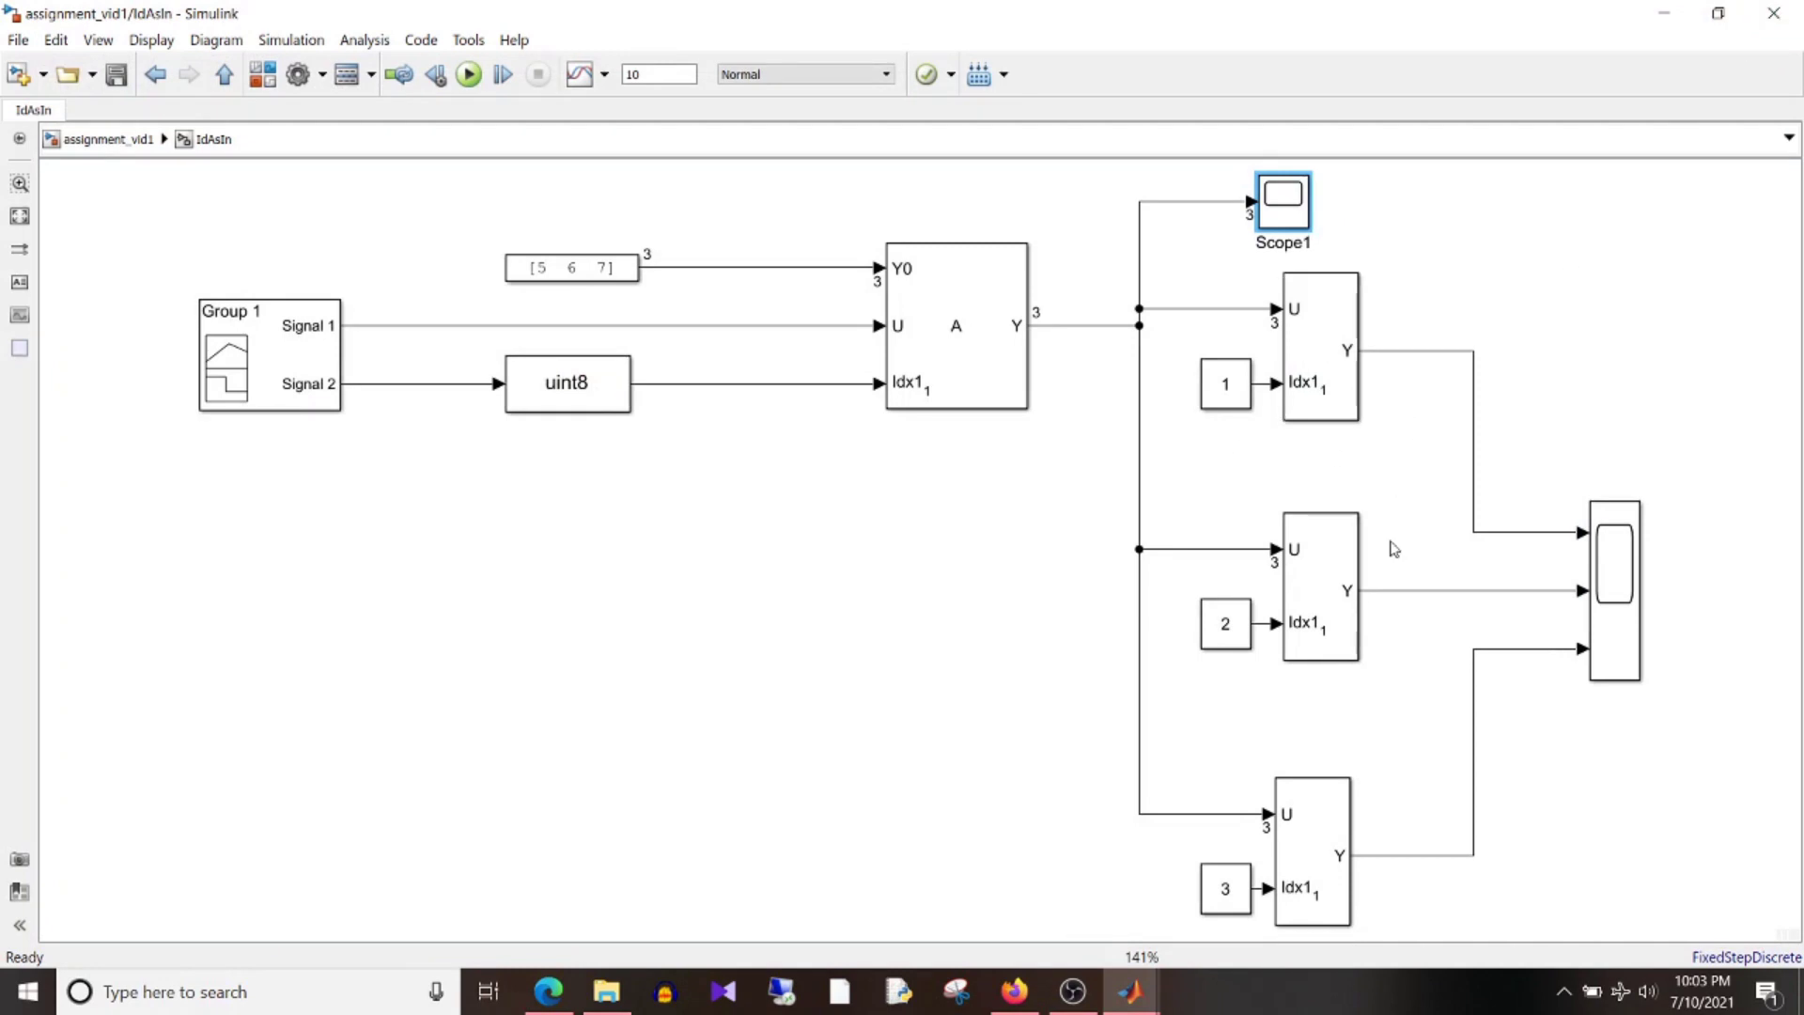
click(1139, 366)
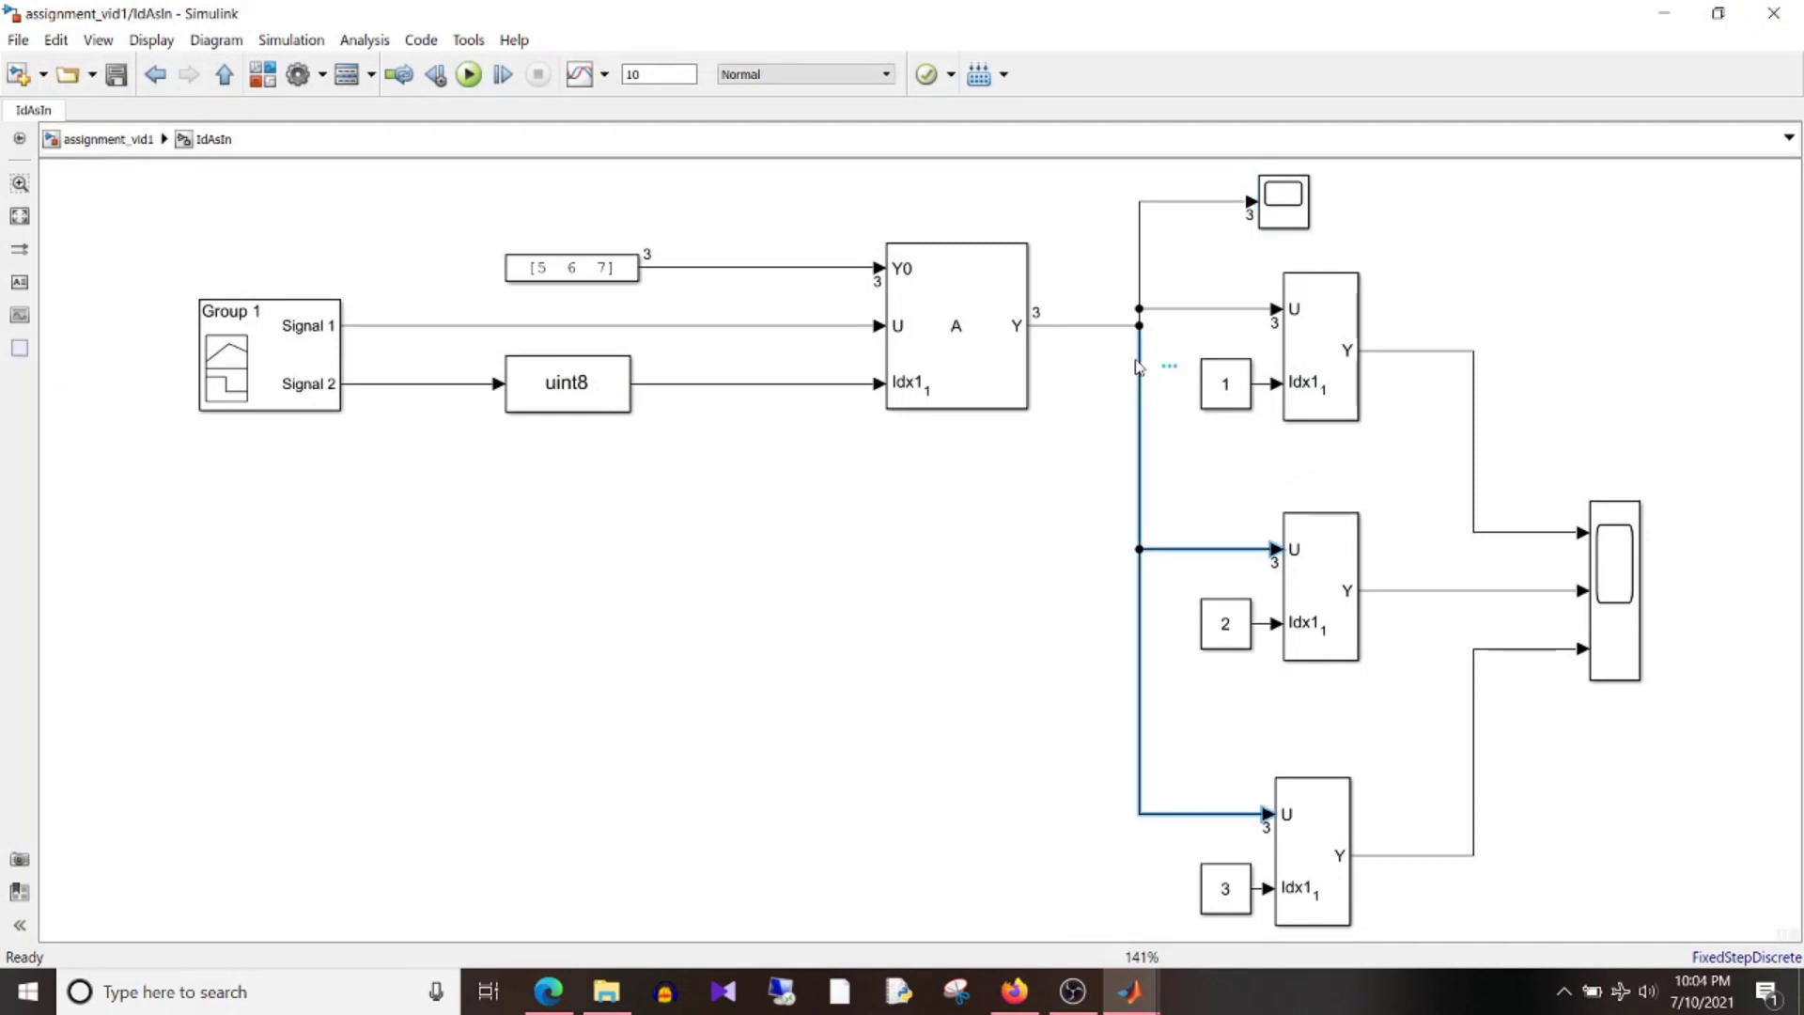
click(1326, 343)
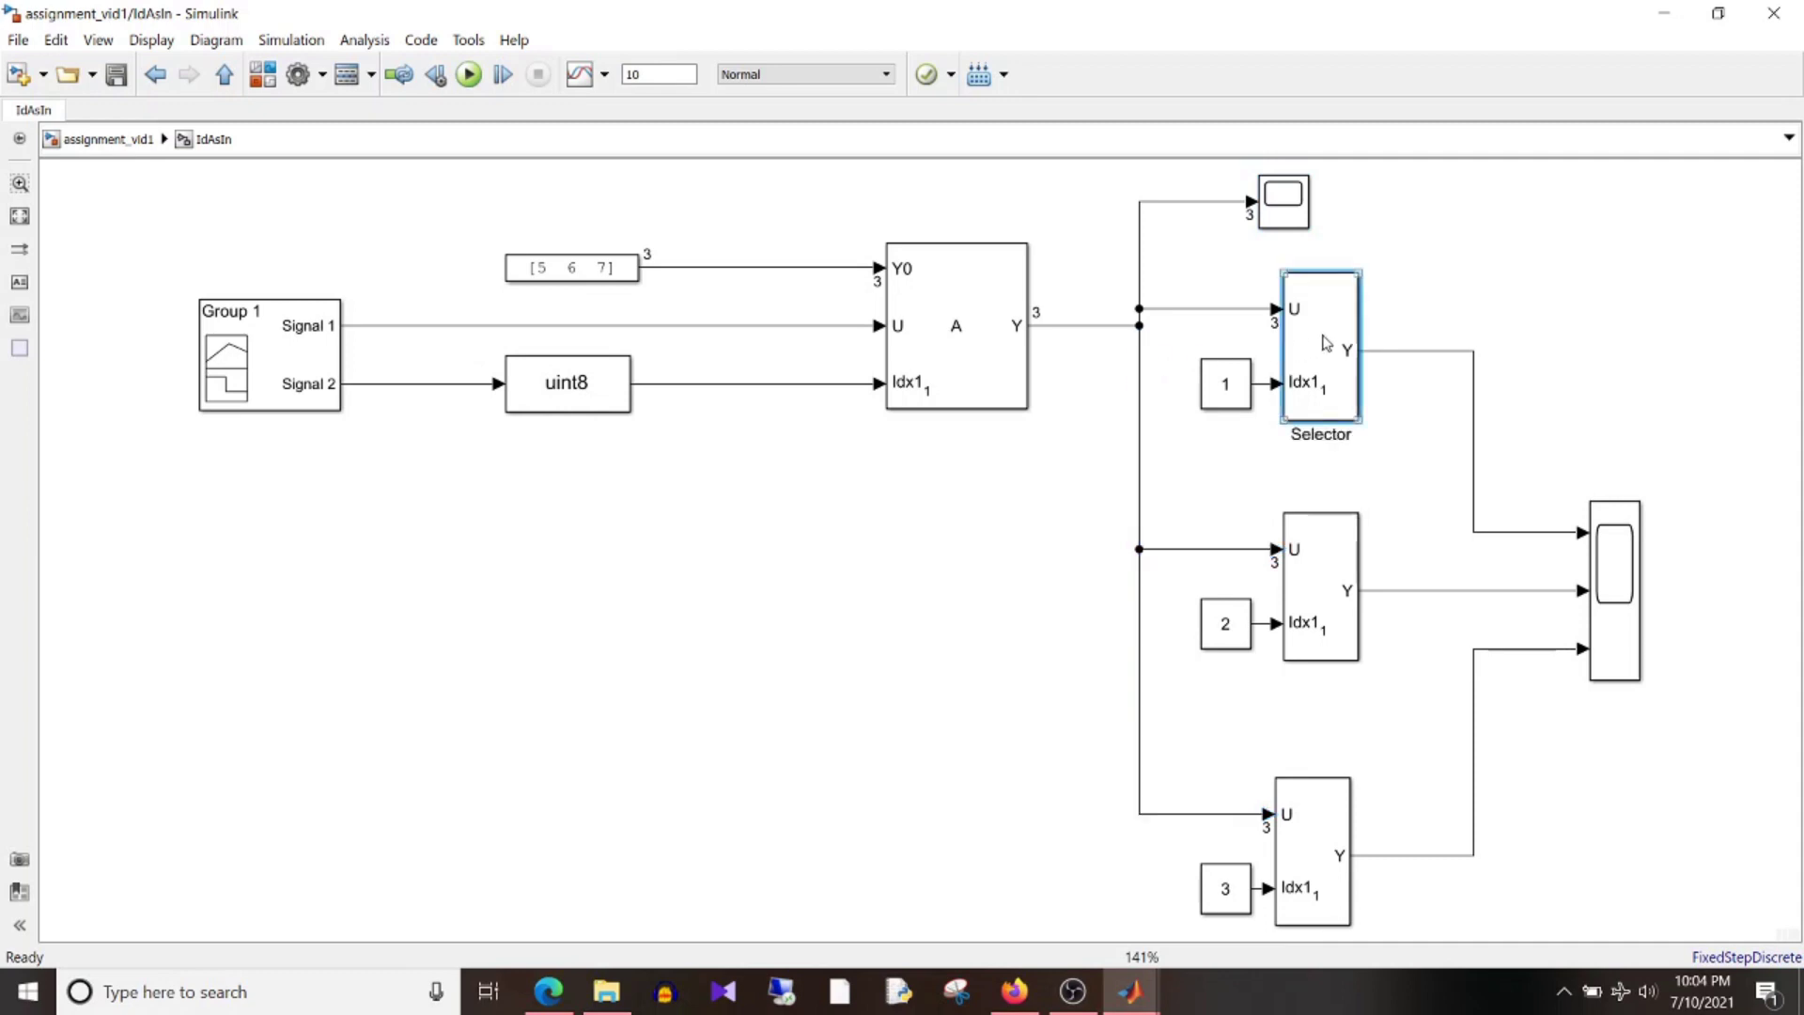
click(1350, 600)
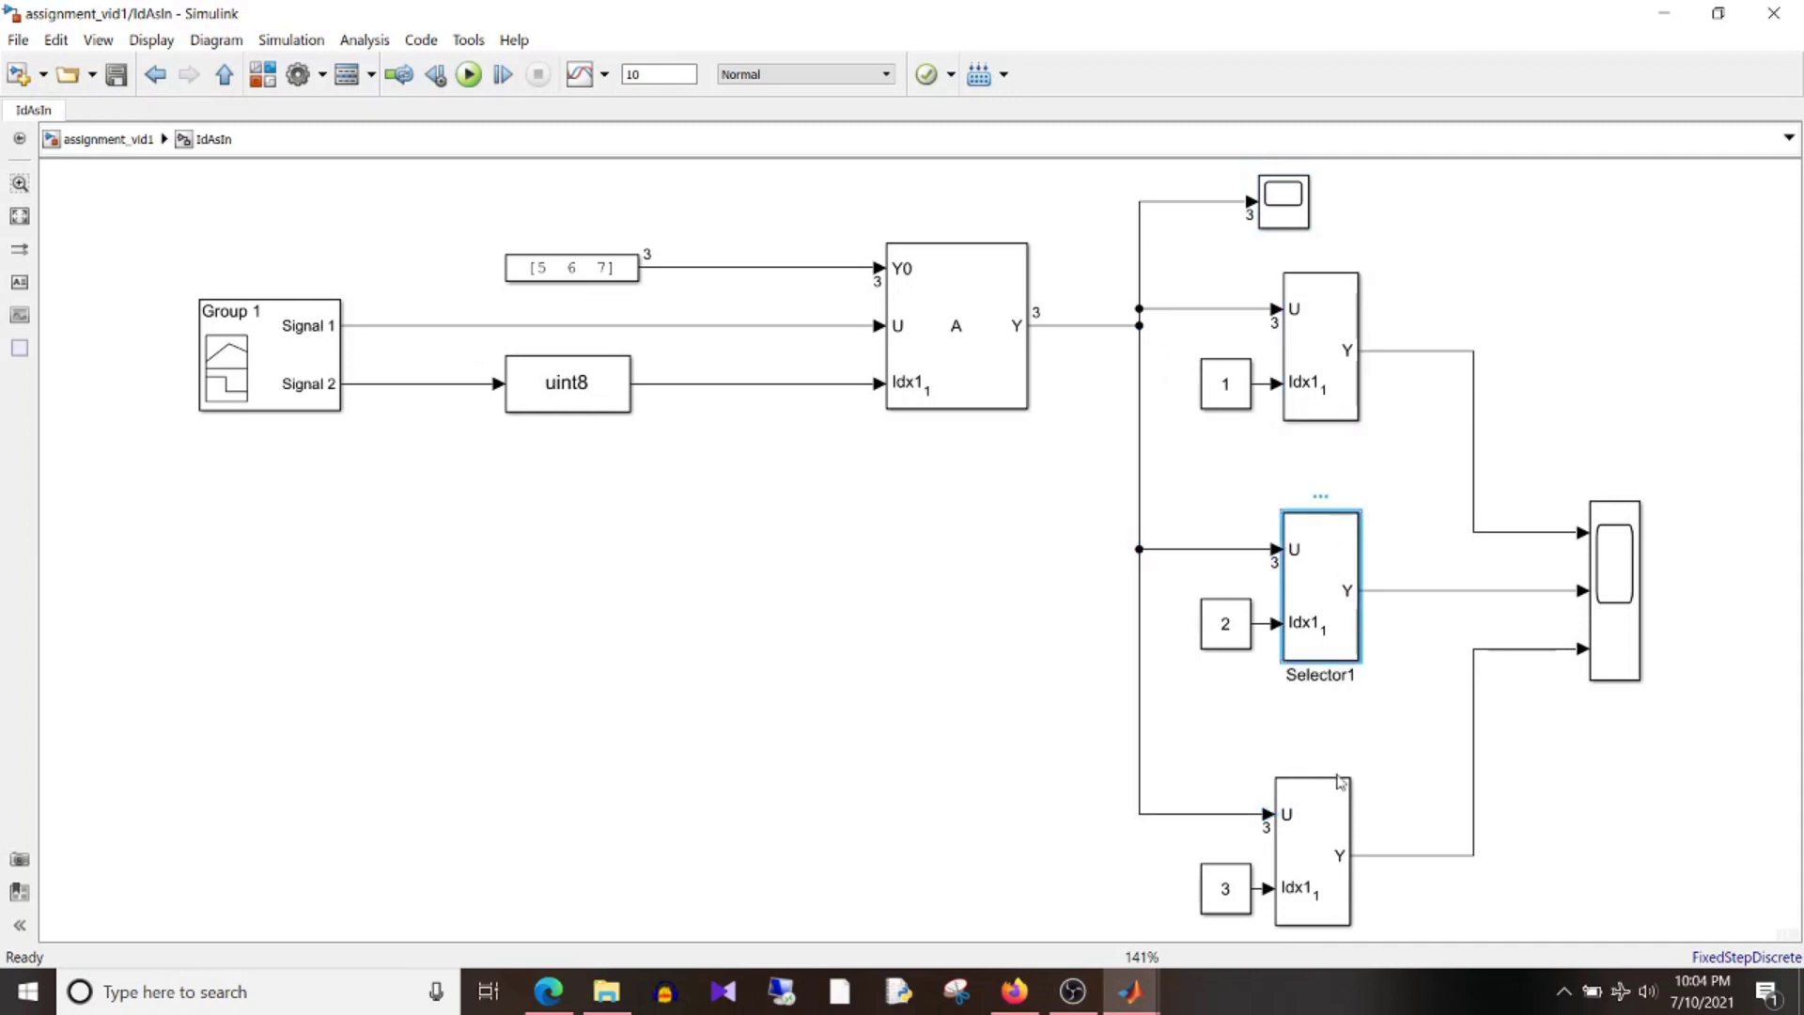
click(1309, 346)
click(1402, 351)
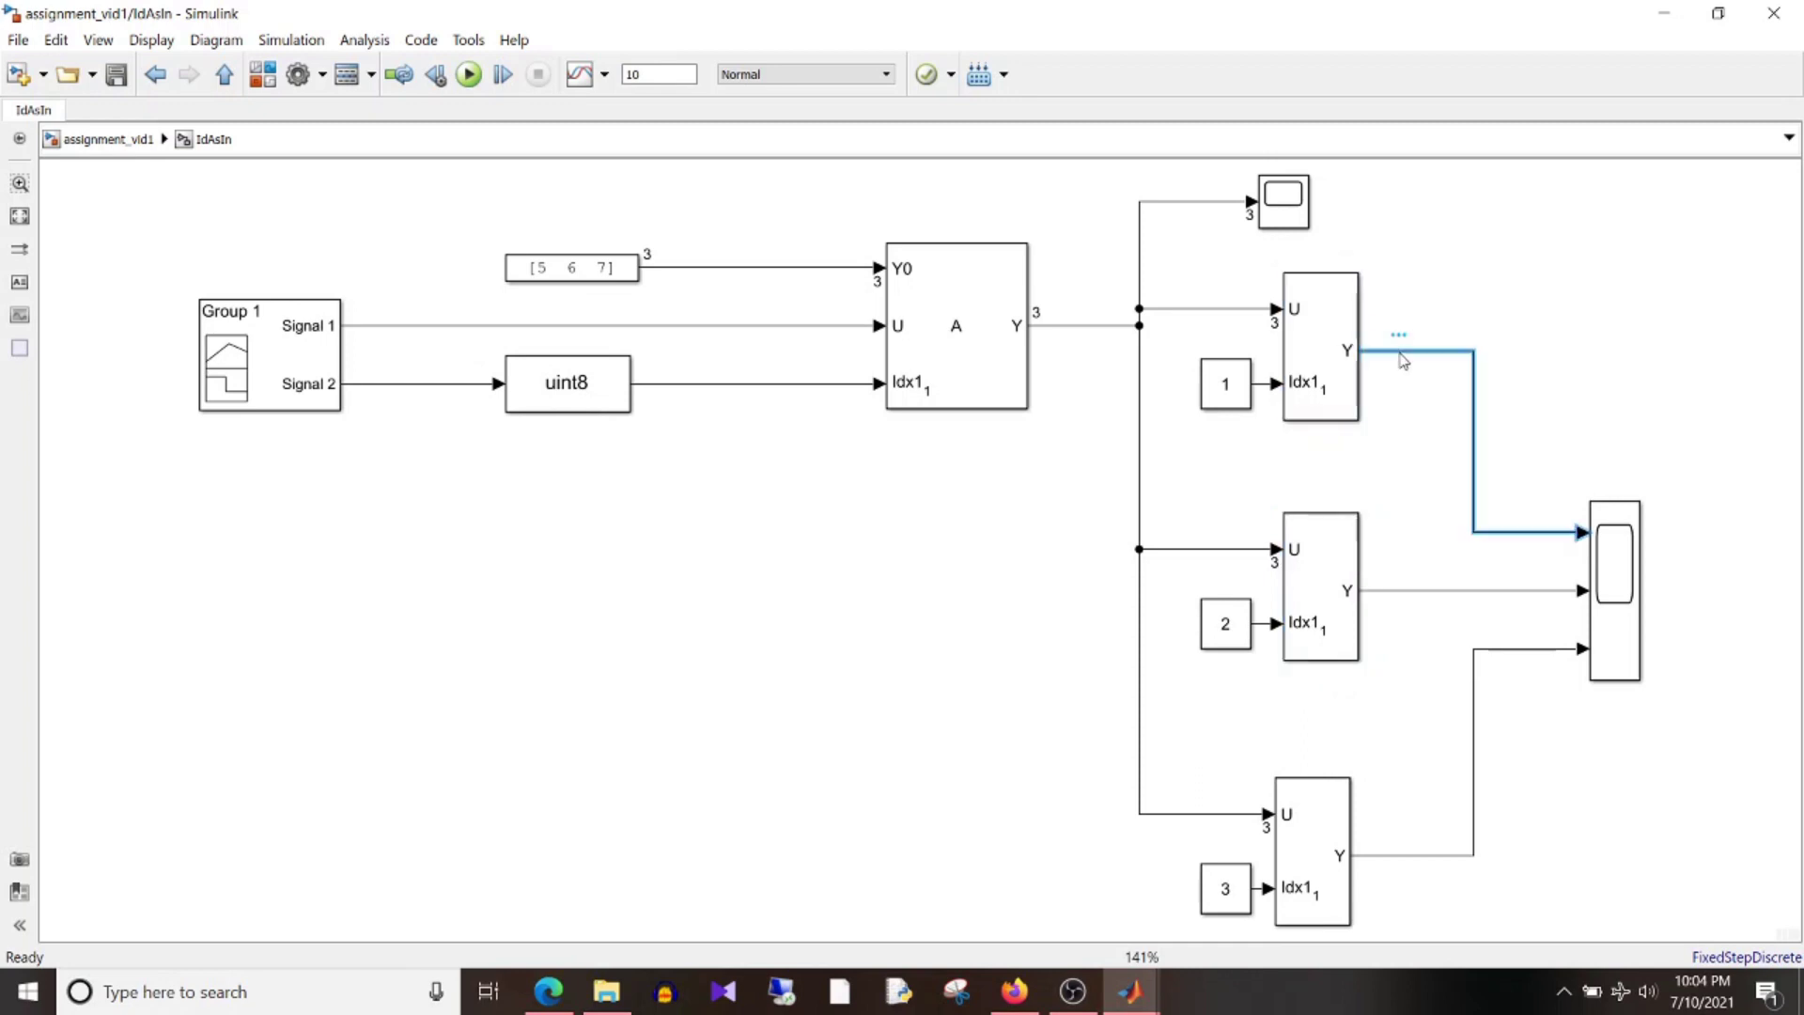
click(1438, 591)
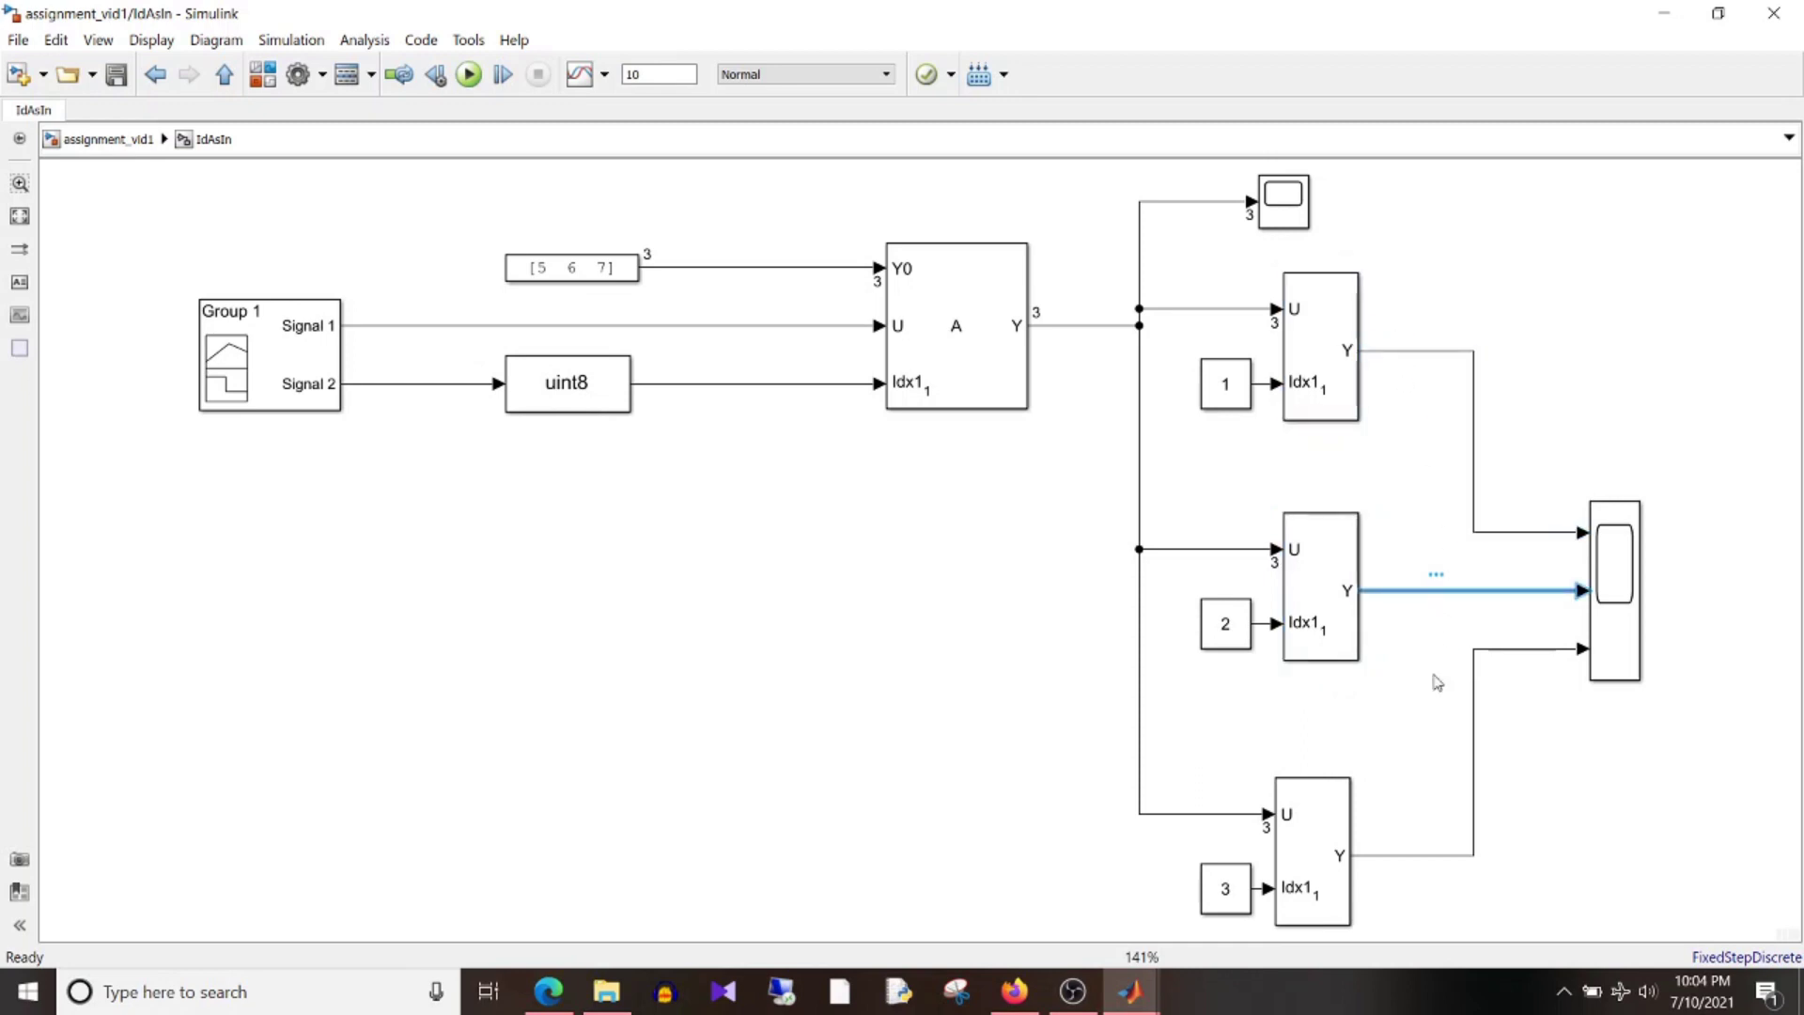
click(1423, 856)
click(1631, 811)
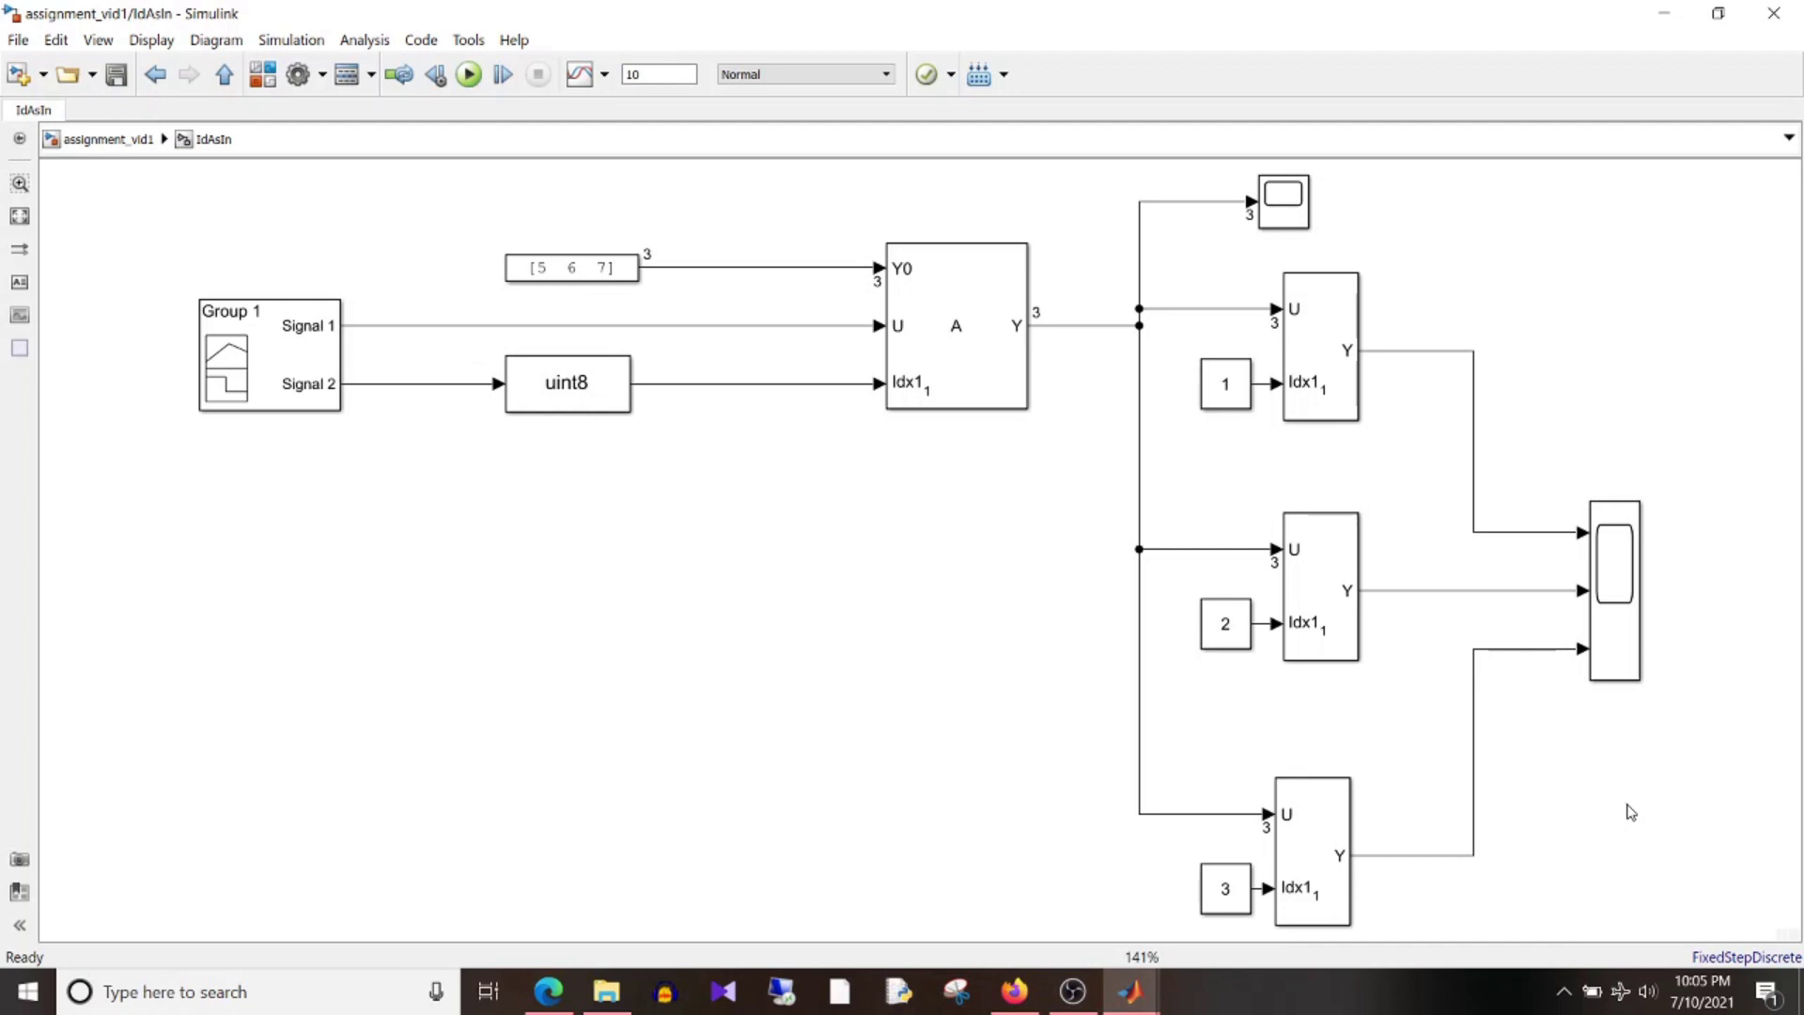
click(1619, 610)
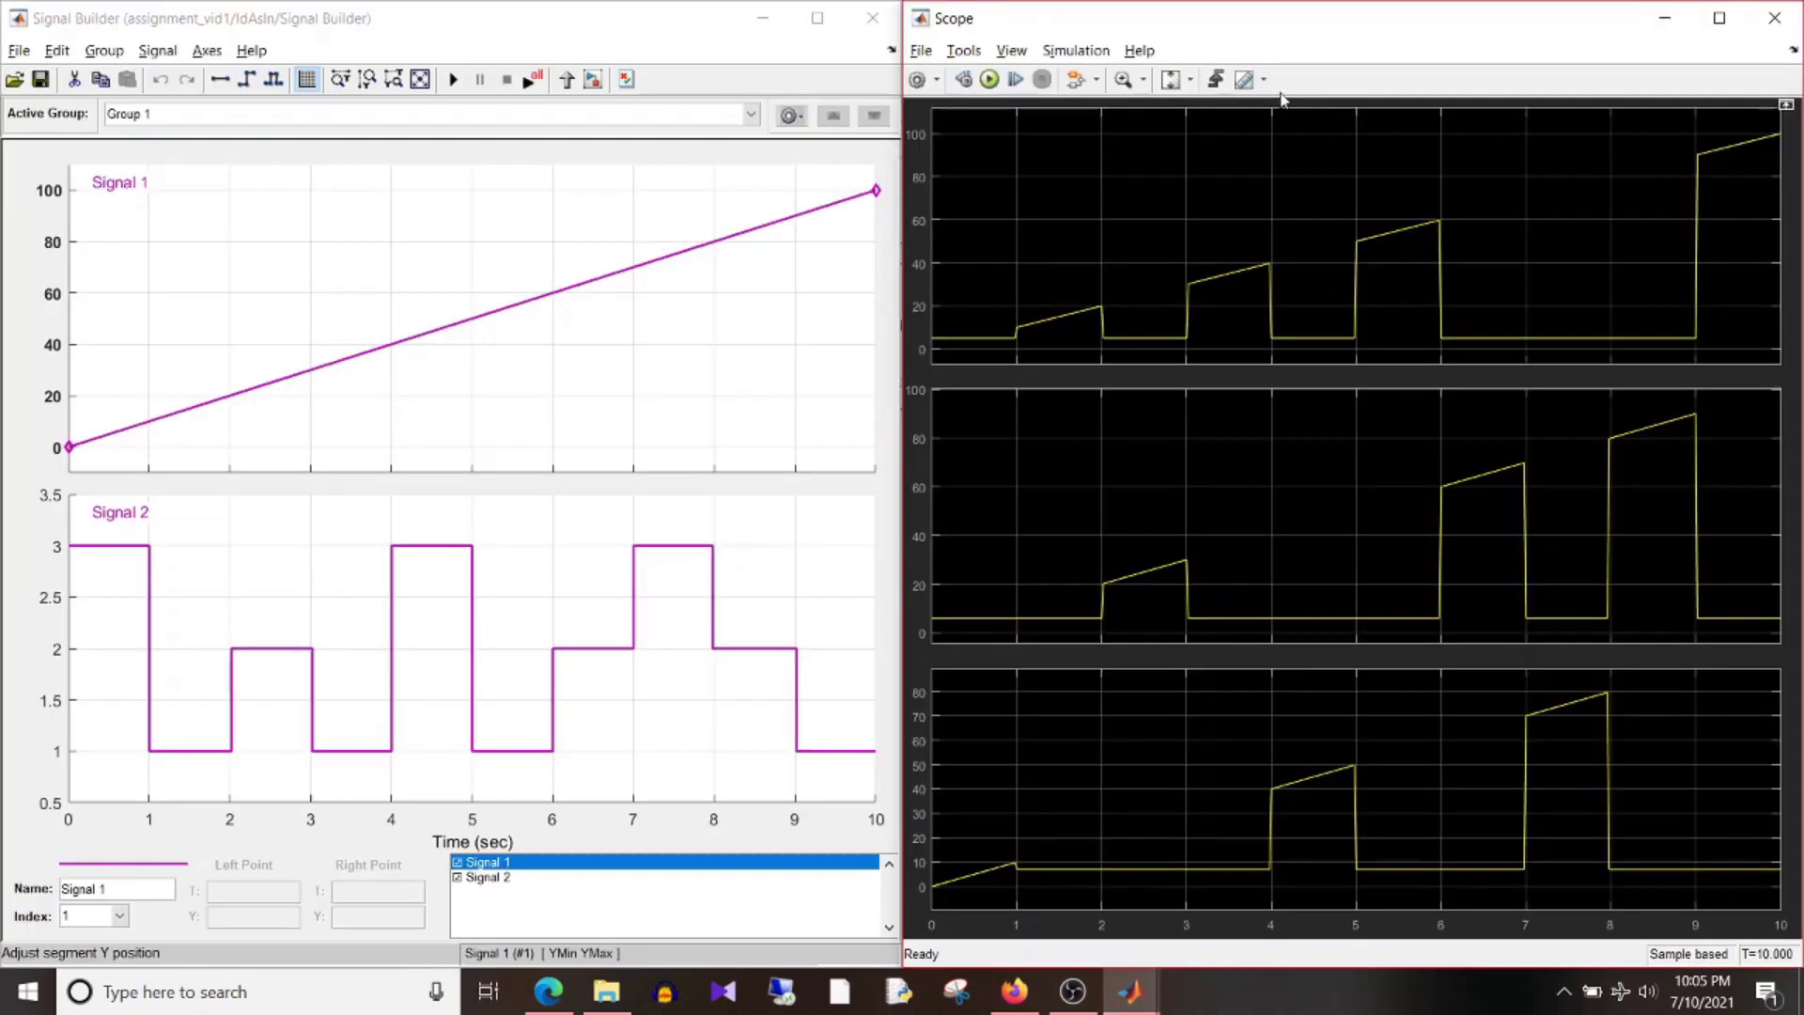
- Turn on Scope cursor measurements and drag cursor 1 to about 0.475 s
click(1245, 82)
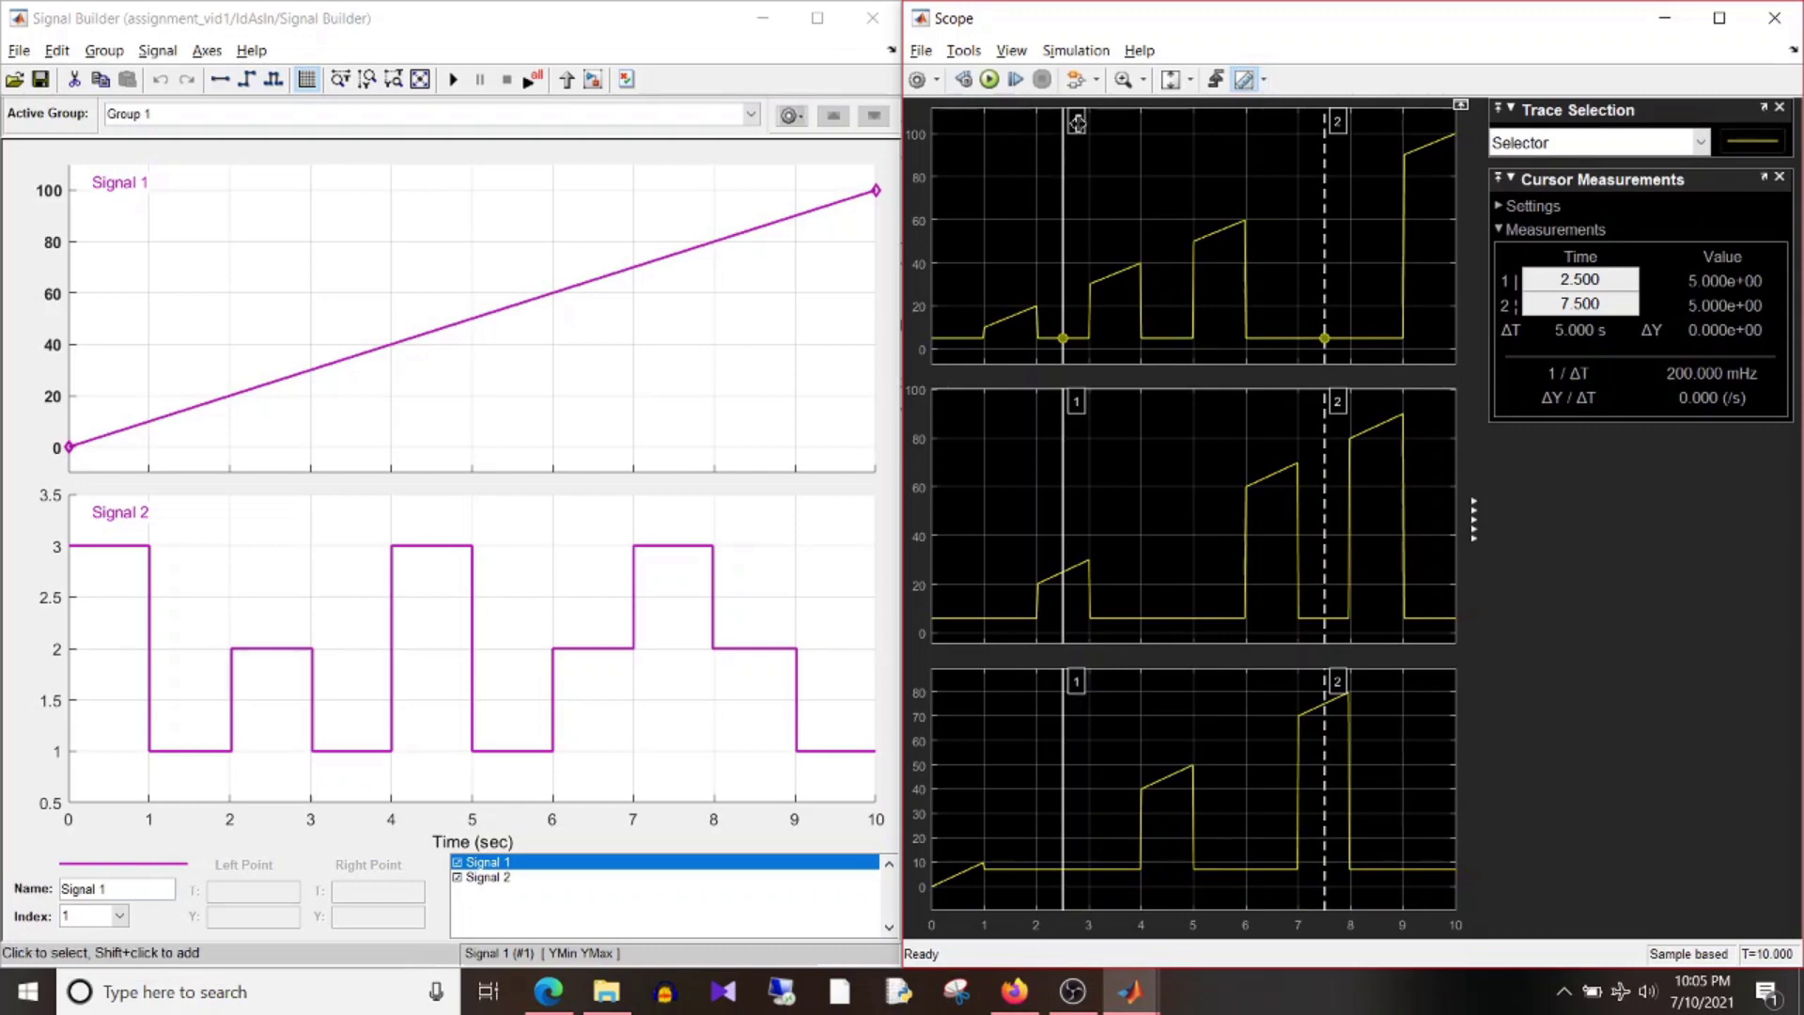
drag(1077, 123, 951, 137)
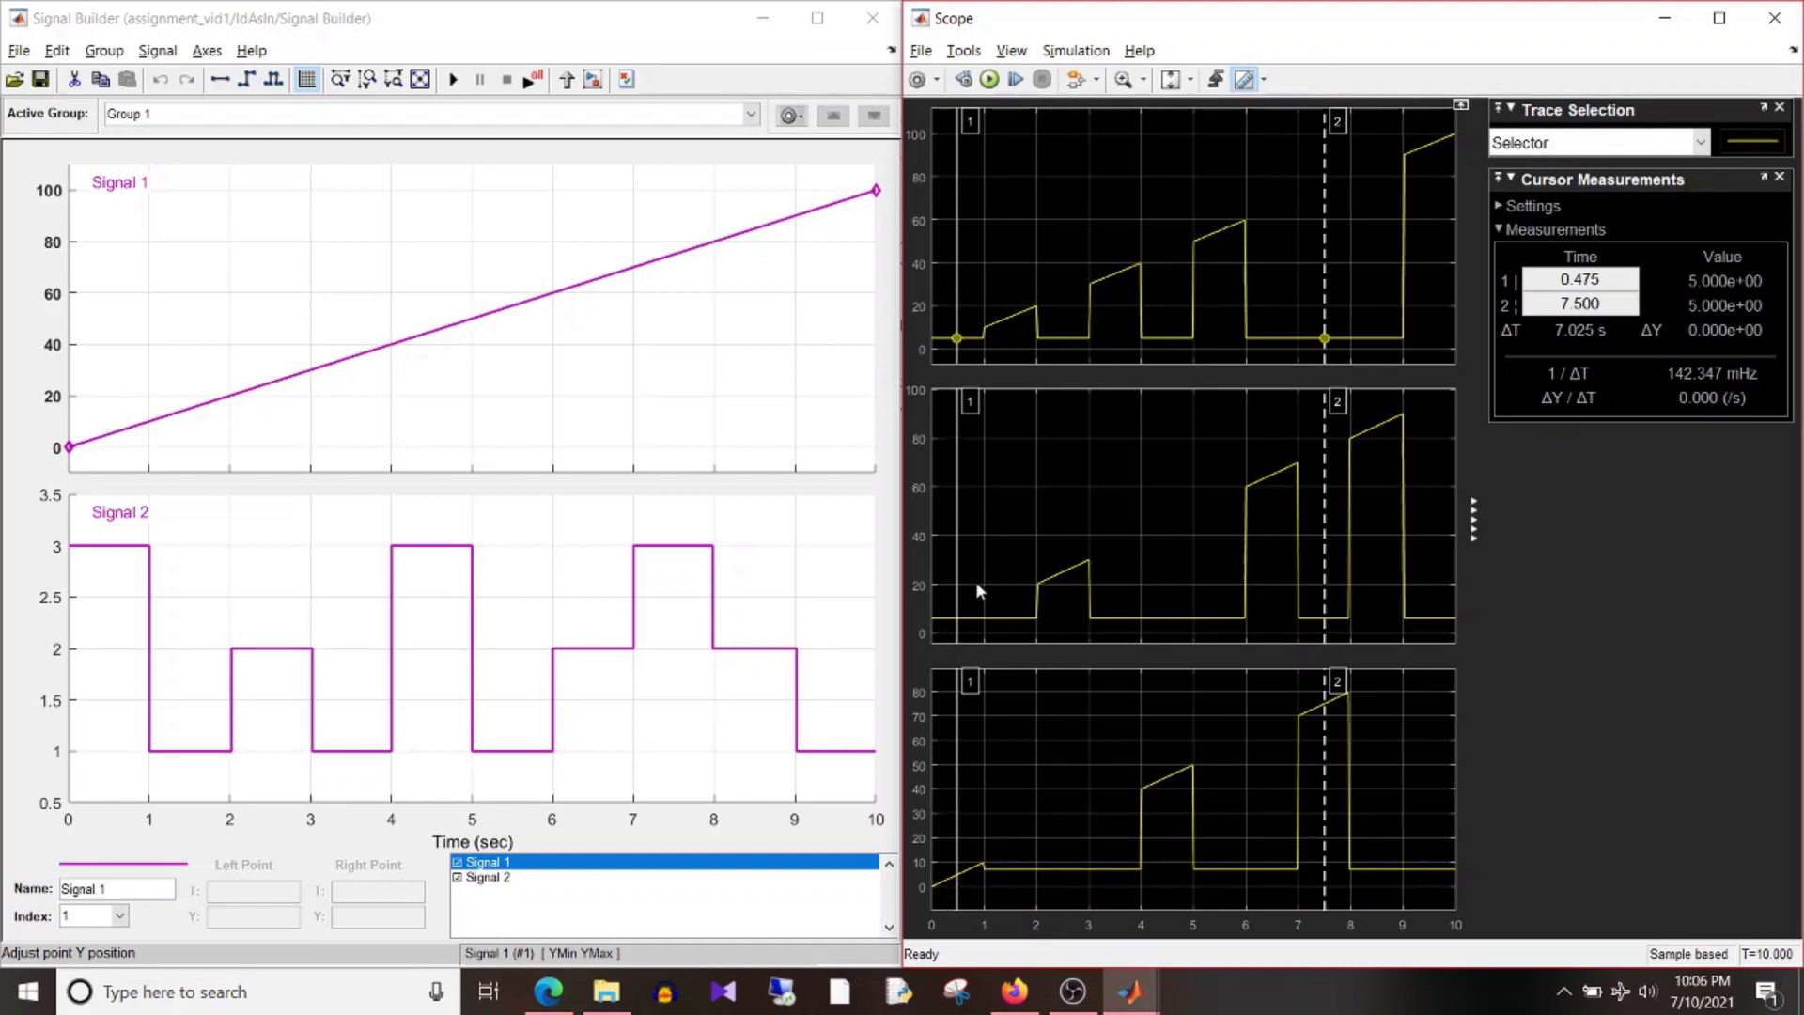
- Measure the Selector1 trace with cursor 1 moved to 1.156 s
click(1522, 148)
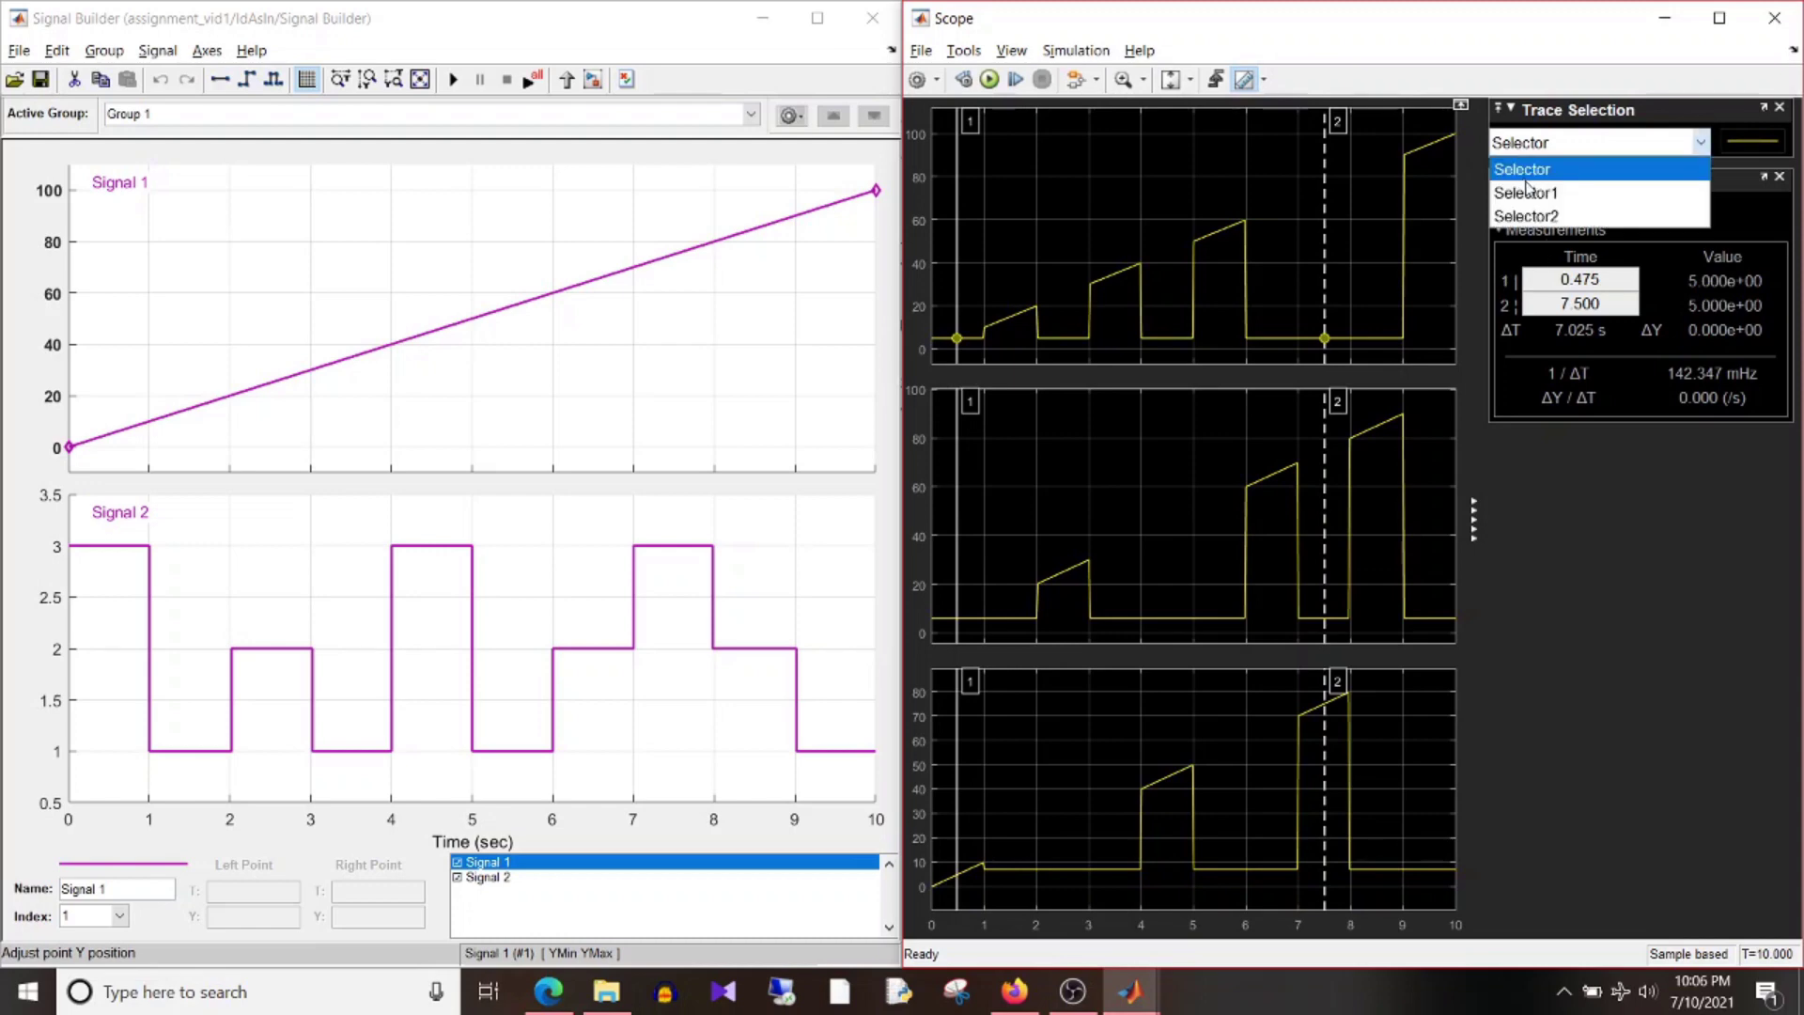
click(1522, 169)
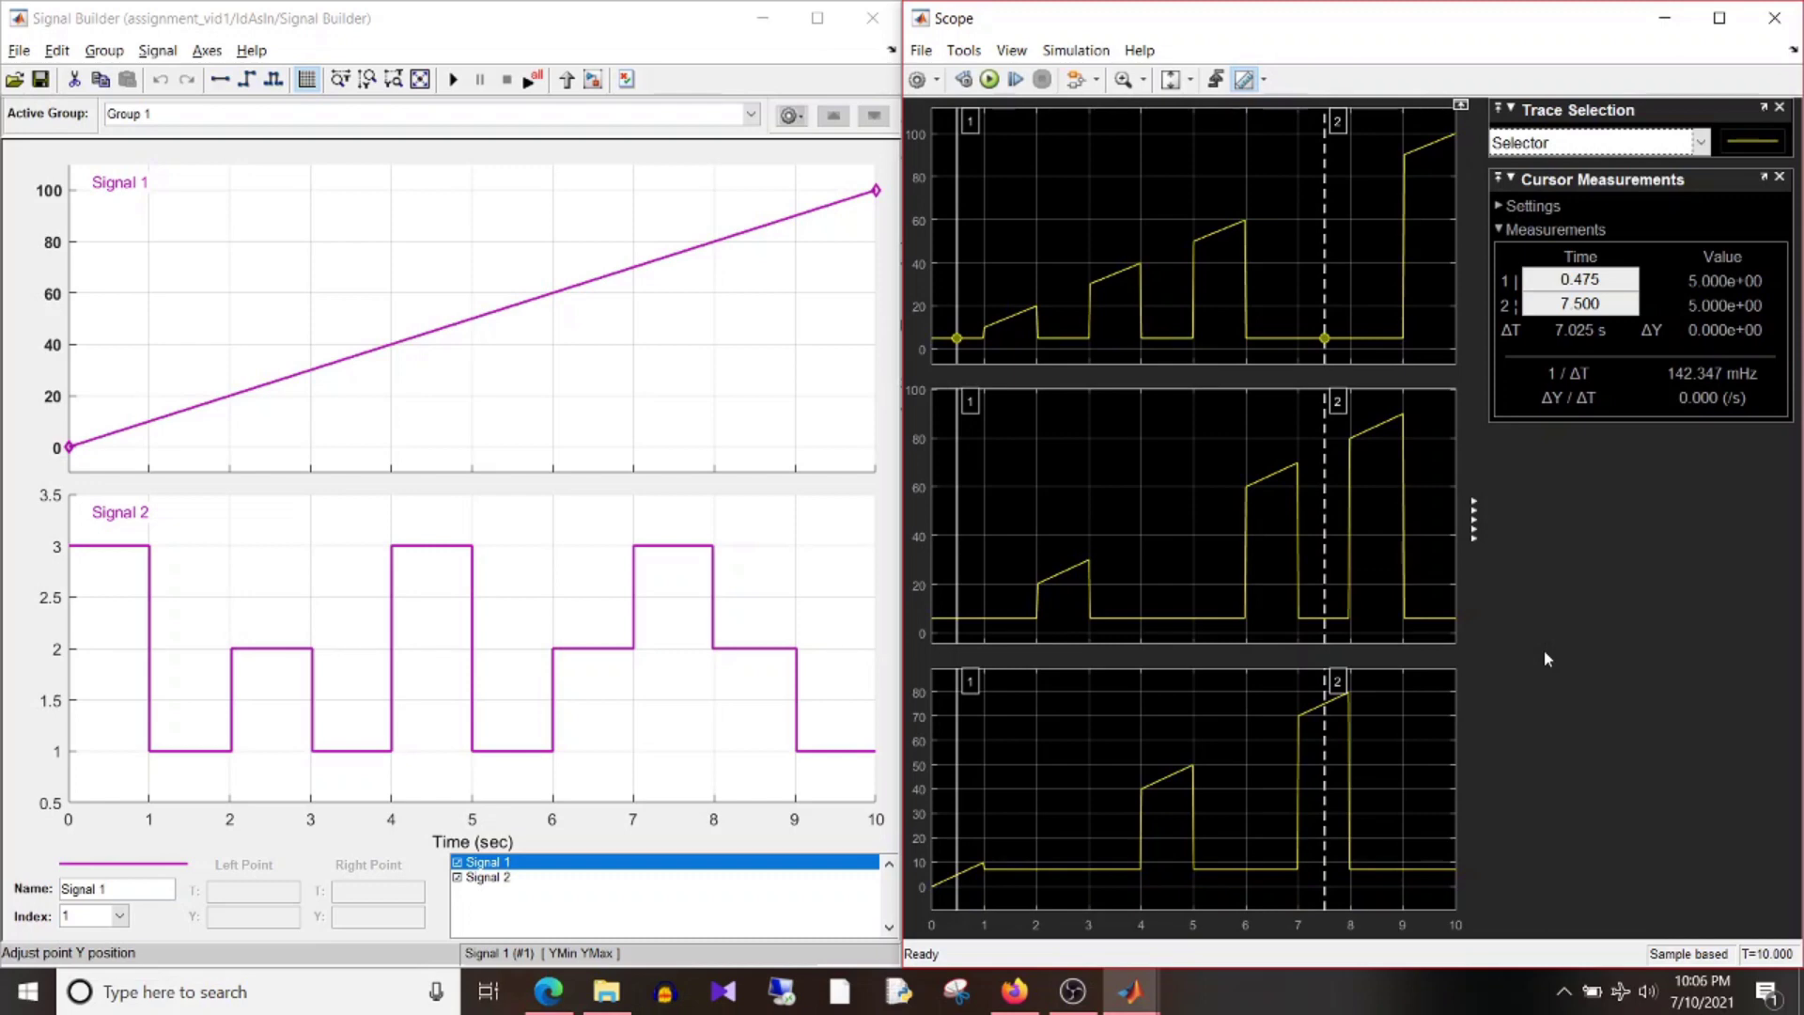
click(1529, 156)
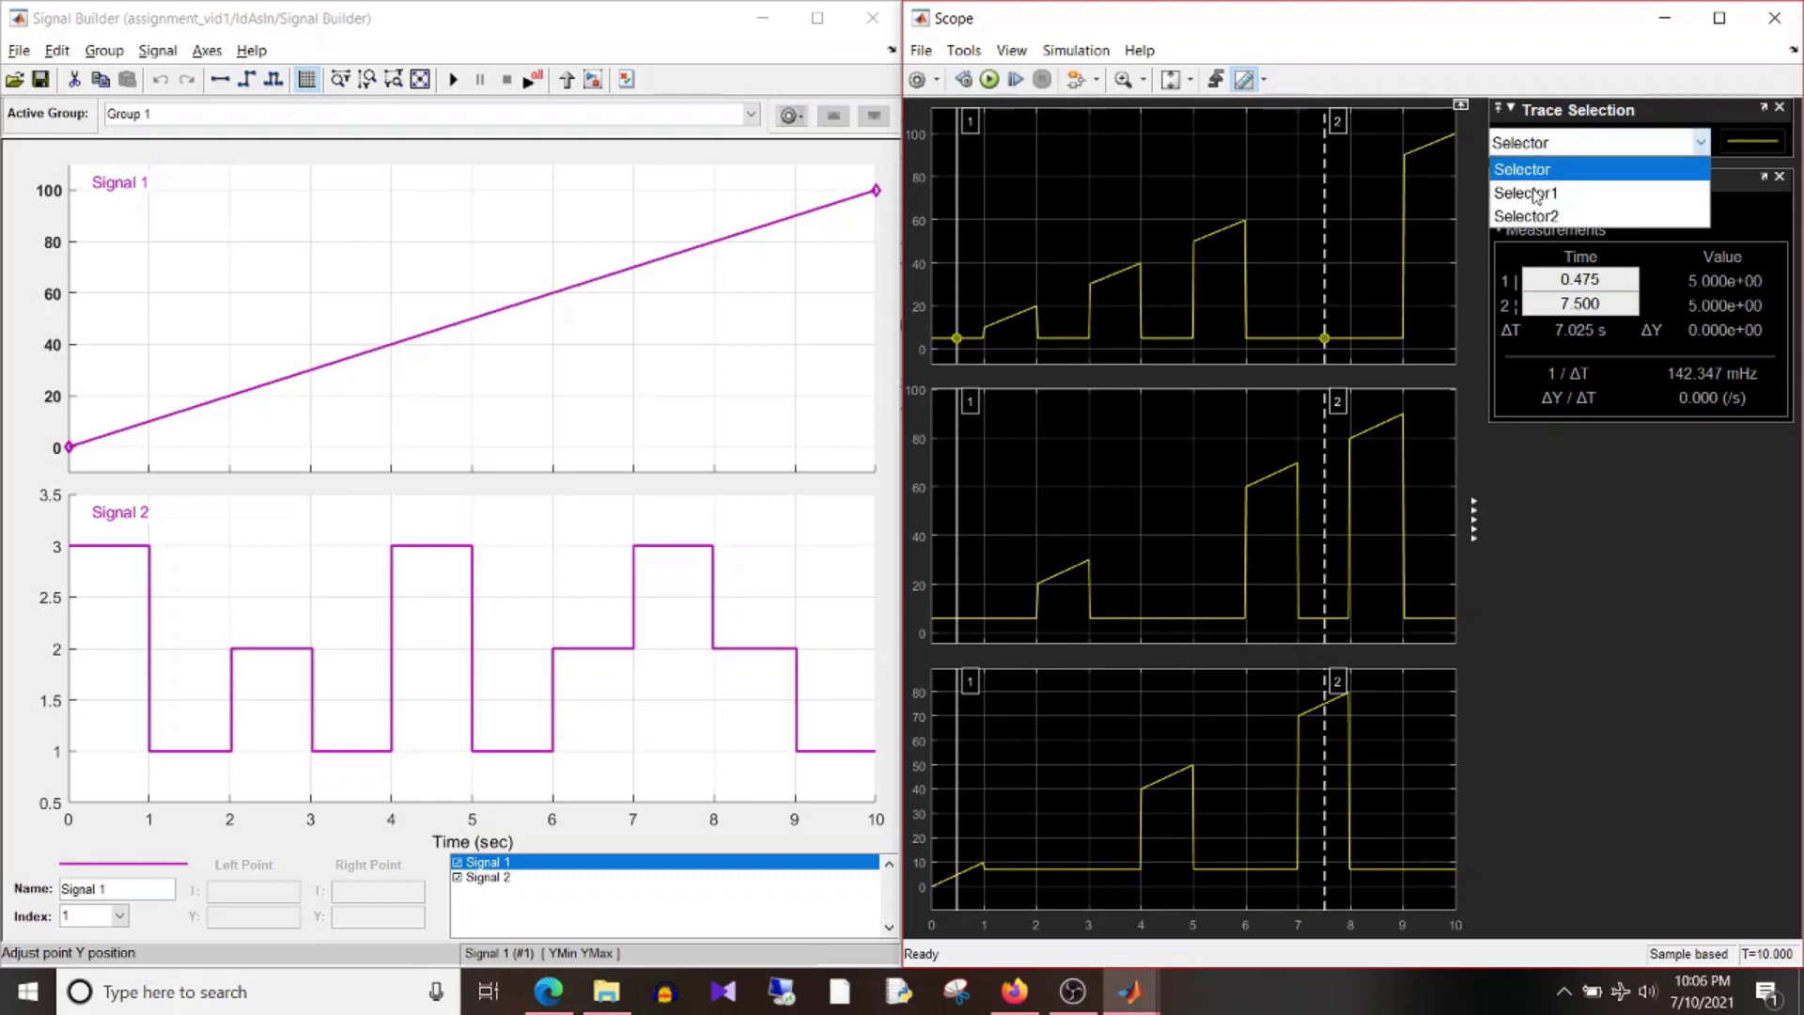
click(1531, 193)
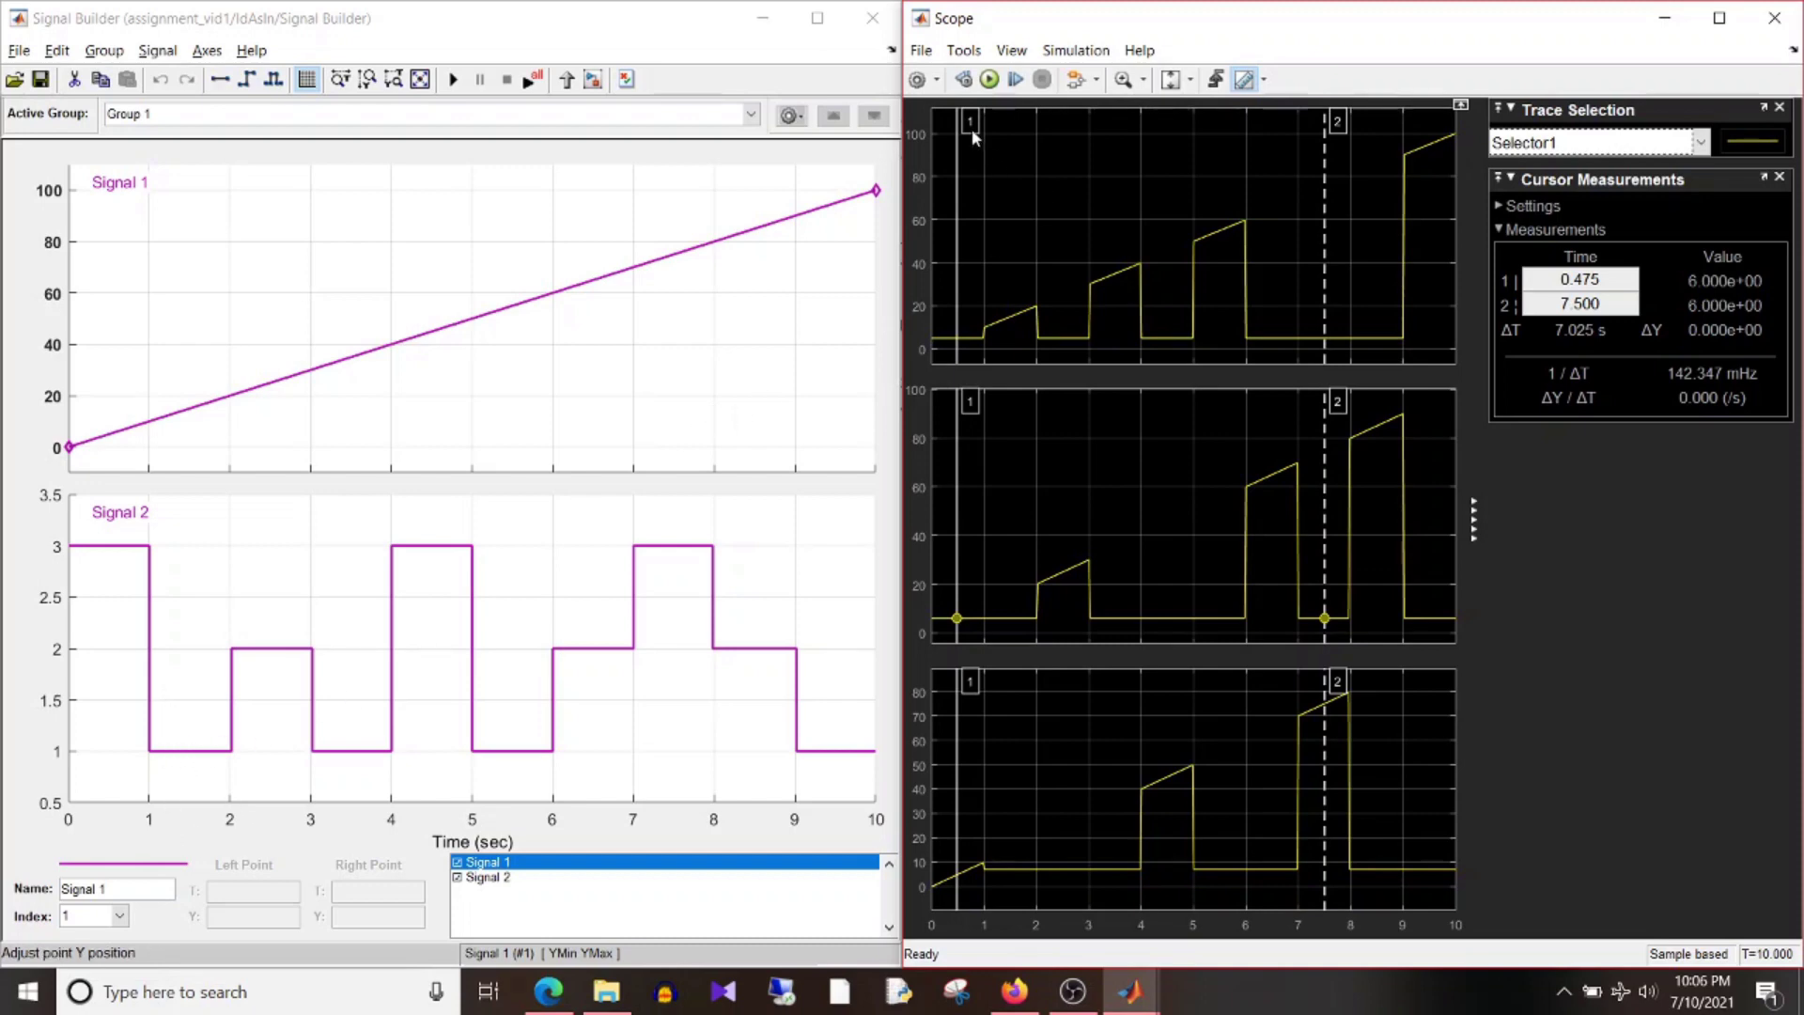
mouse_move(1004, 121)
mouse_down()
mouse_move(1018, 125)
mouse_move(997, 134)
mouse_up()
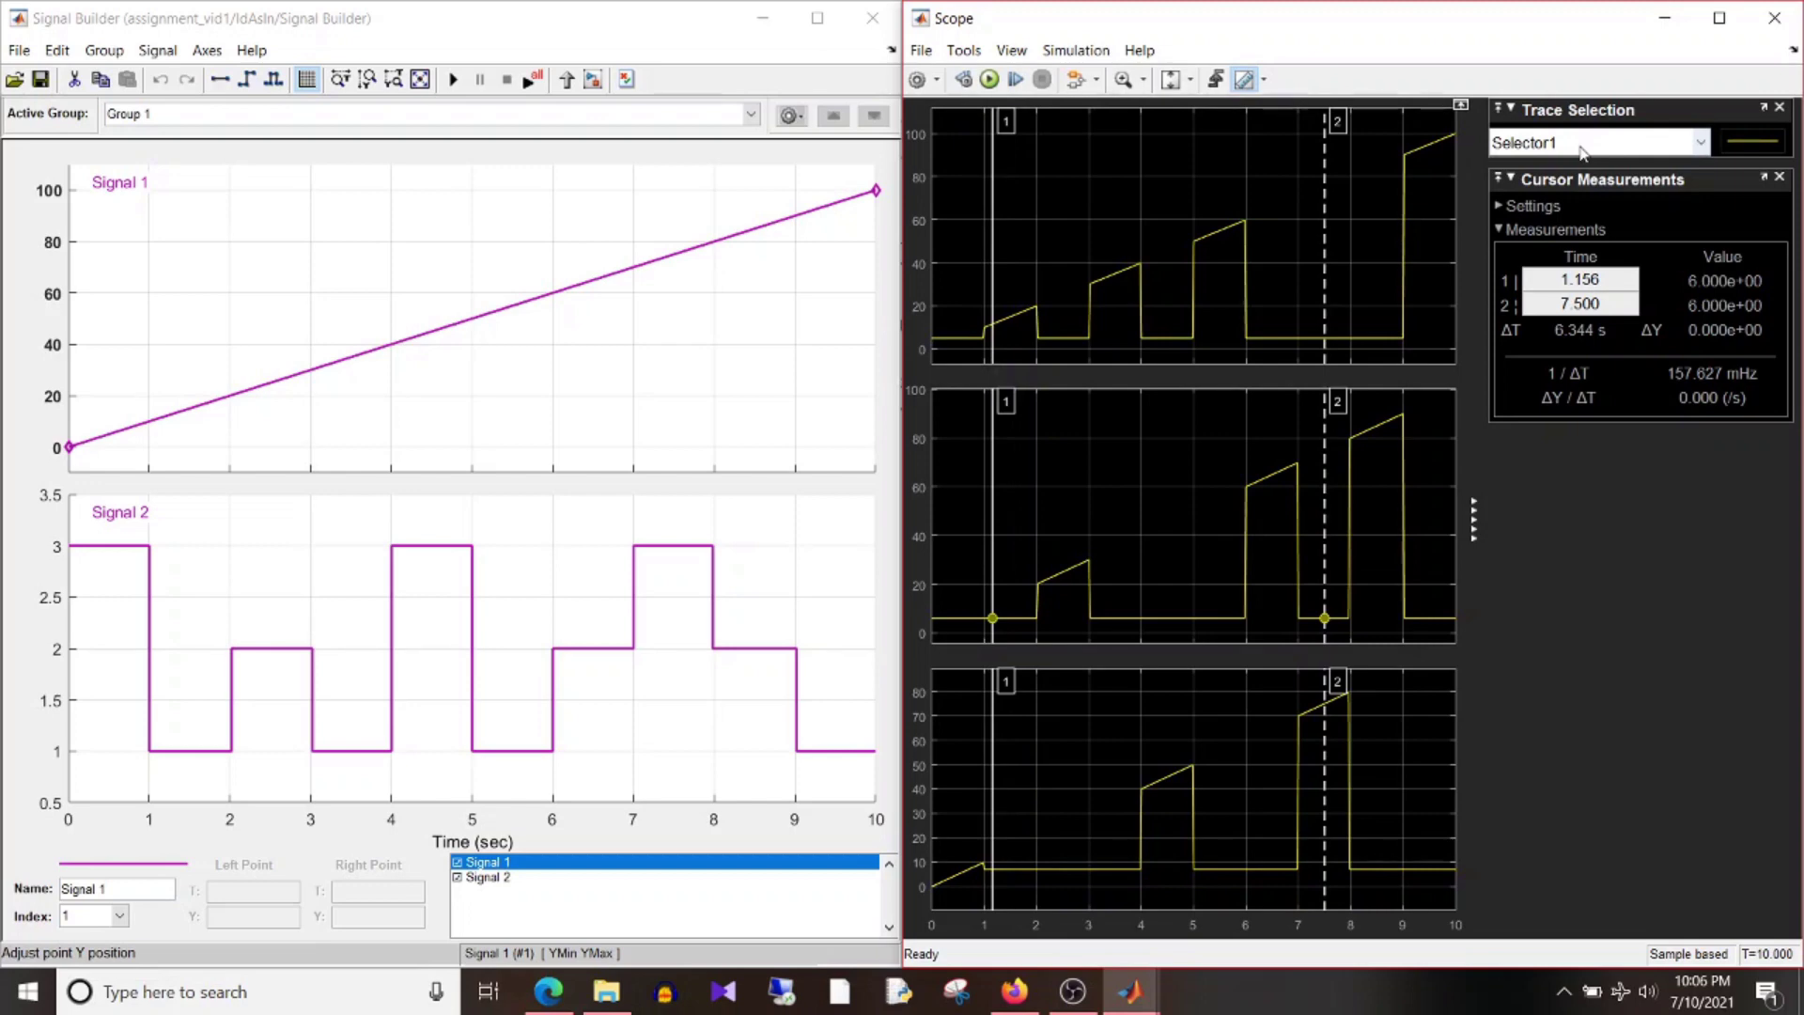
- Switch cursor measurements to the Selector2 trace, reading 7 at 1.156 s and 75 at 7.5 s
click(1584, 151)
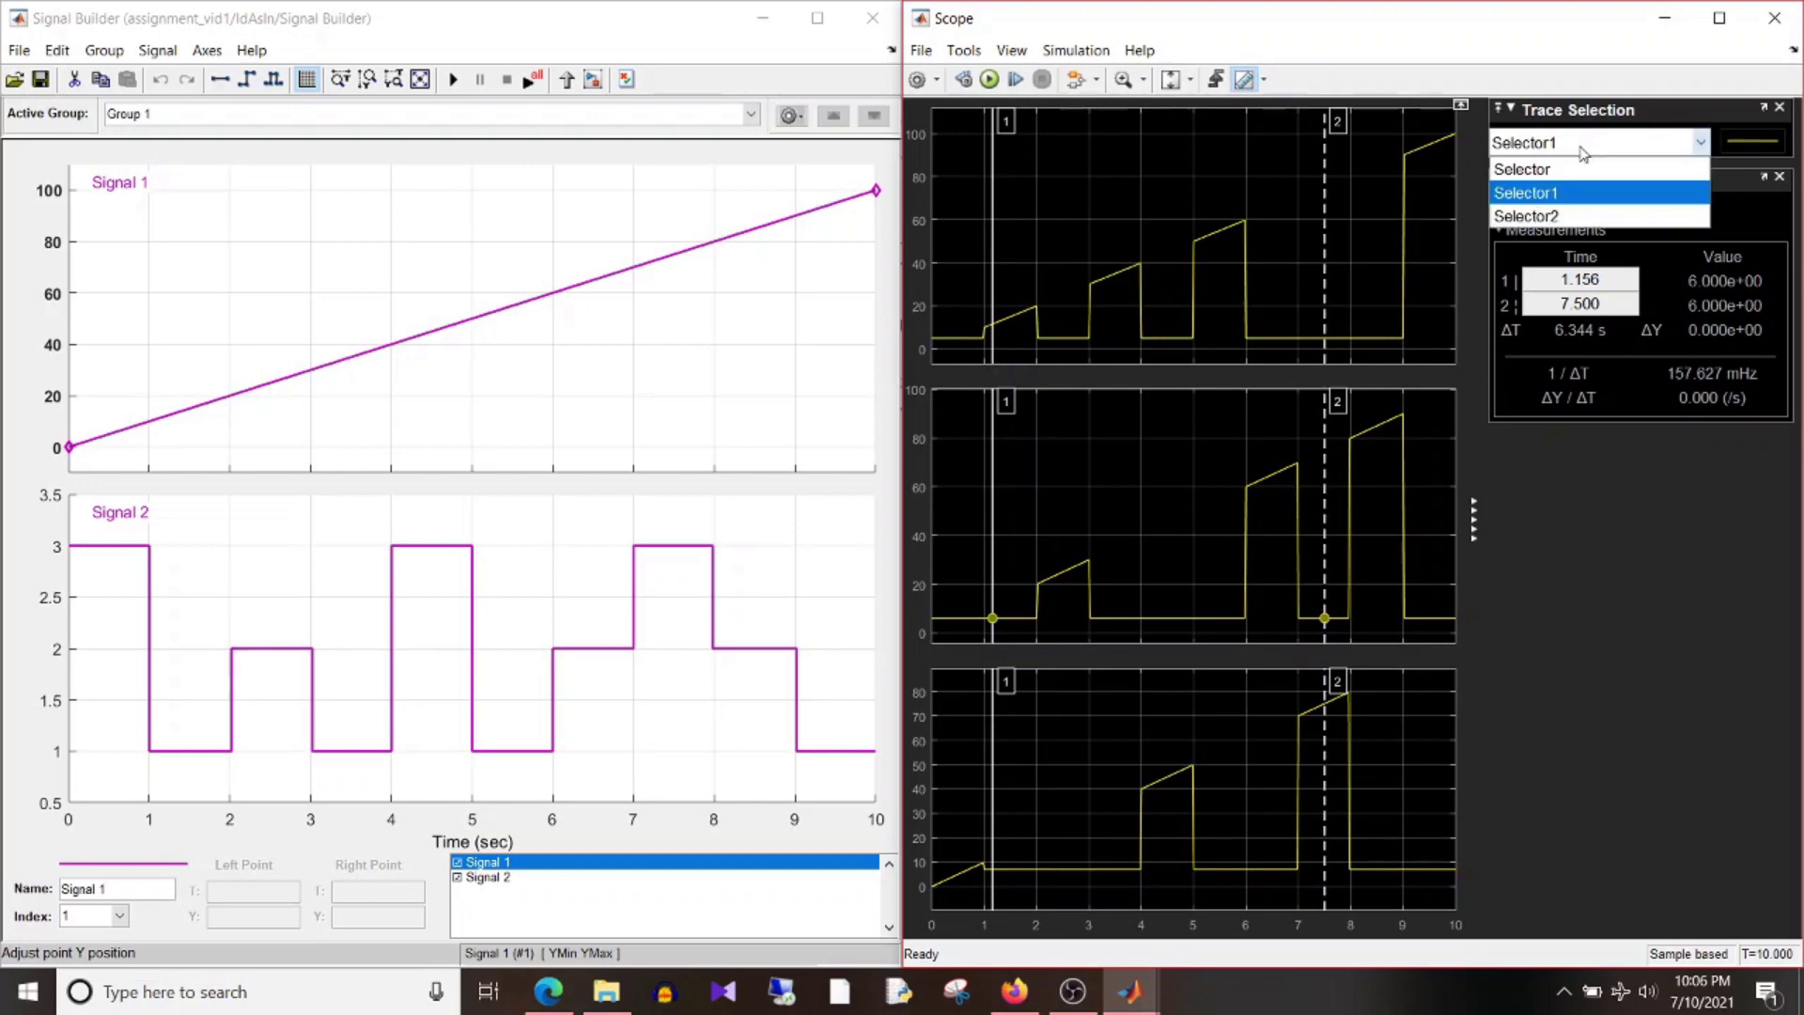
click(1596, 217)
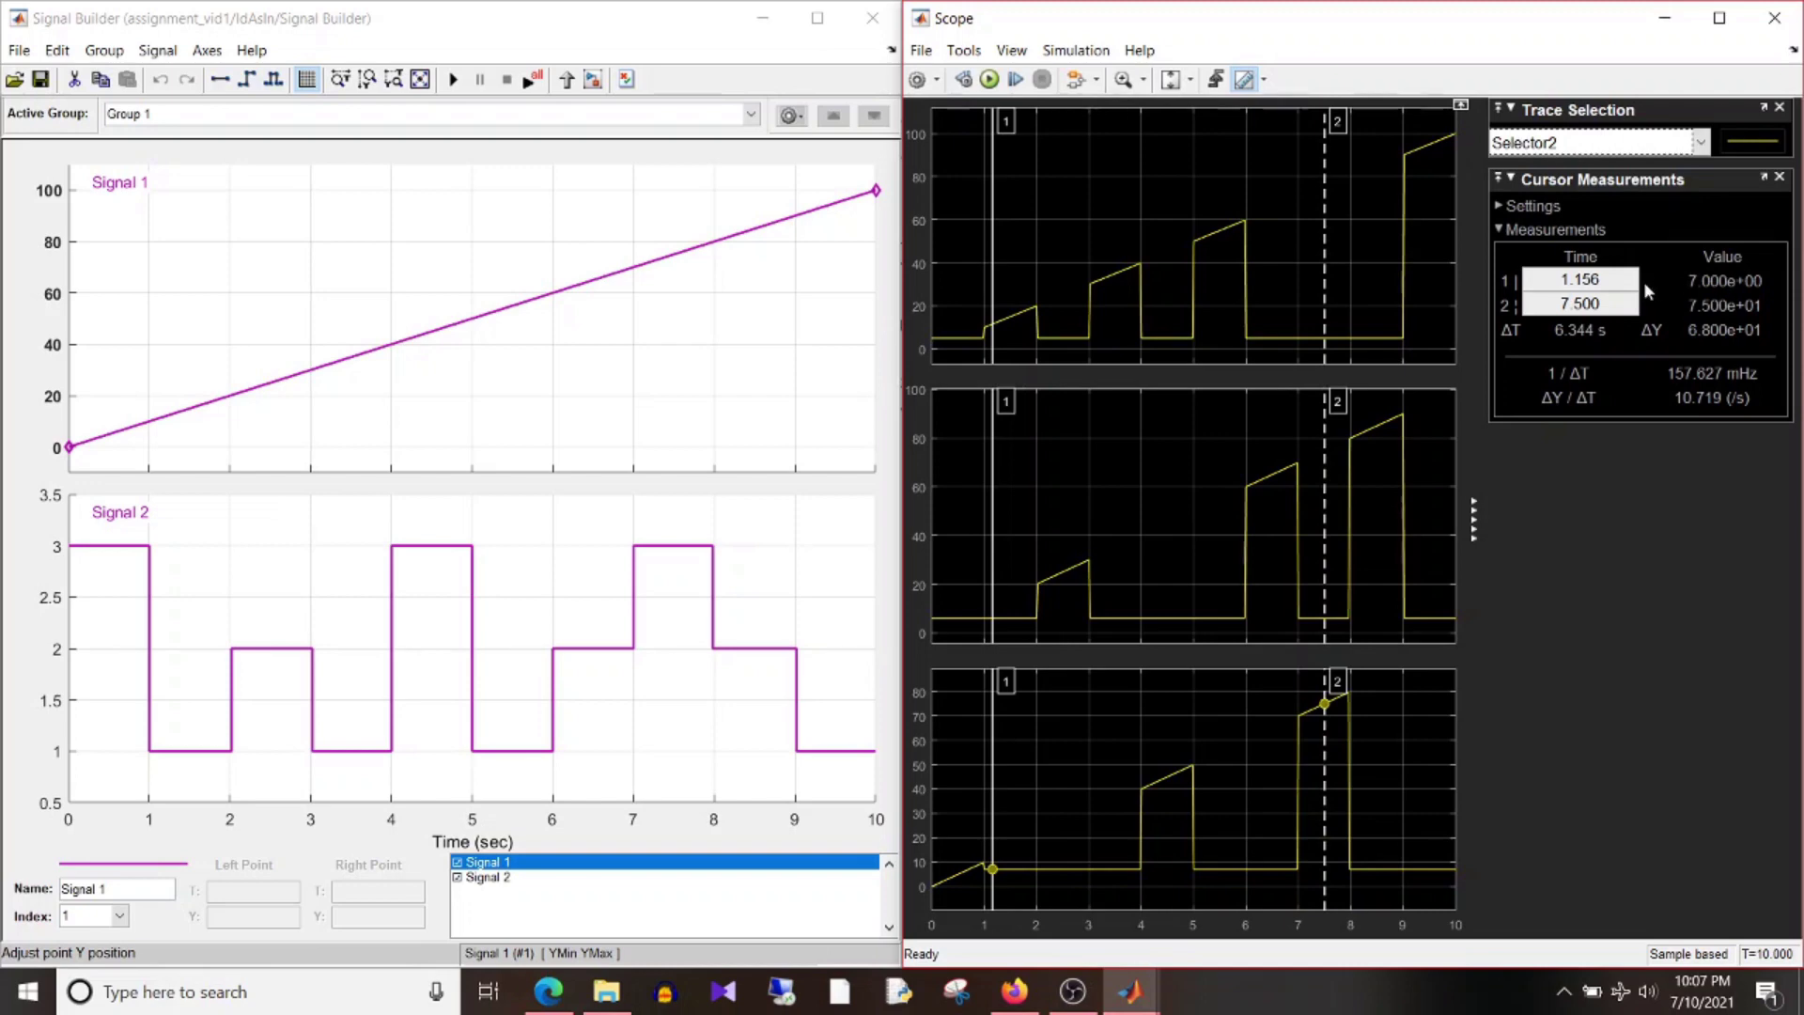
click(1123, 79)
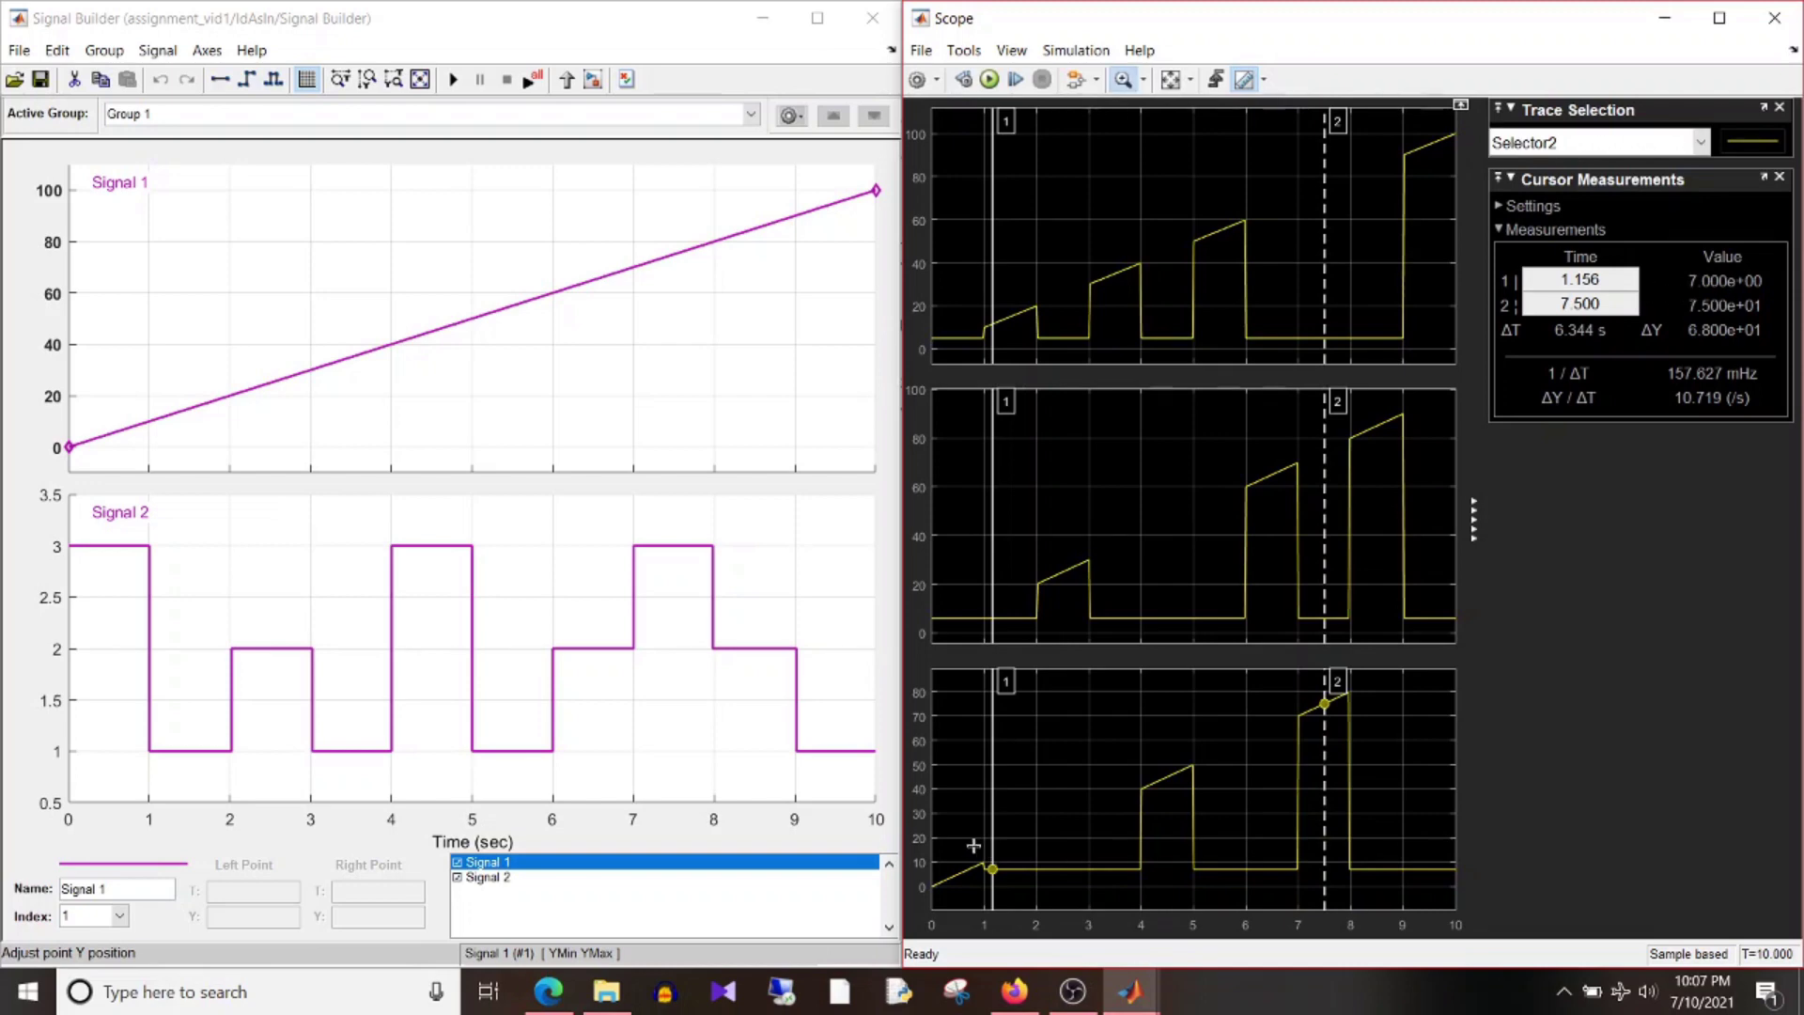
drag(963, 840, 1018, 895)
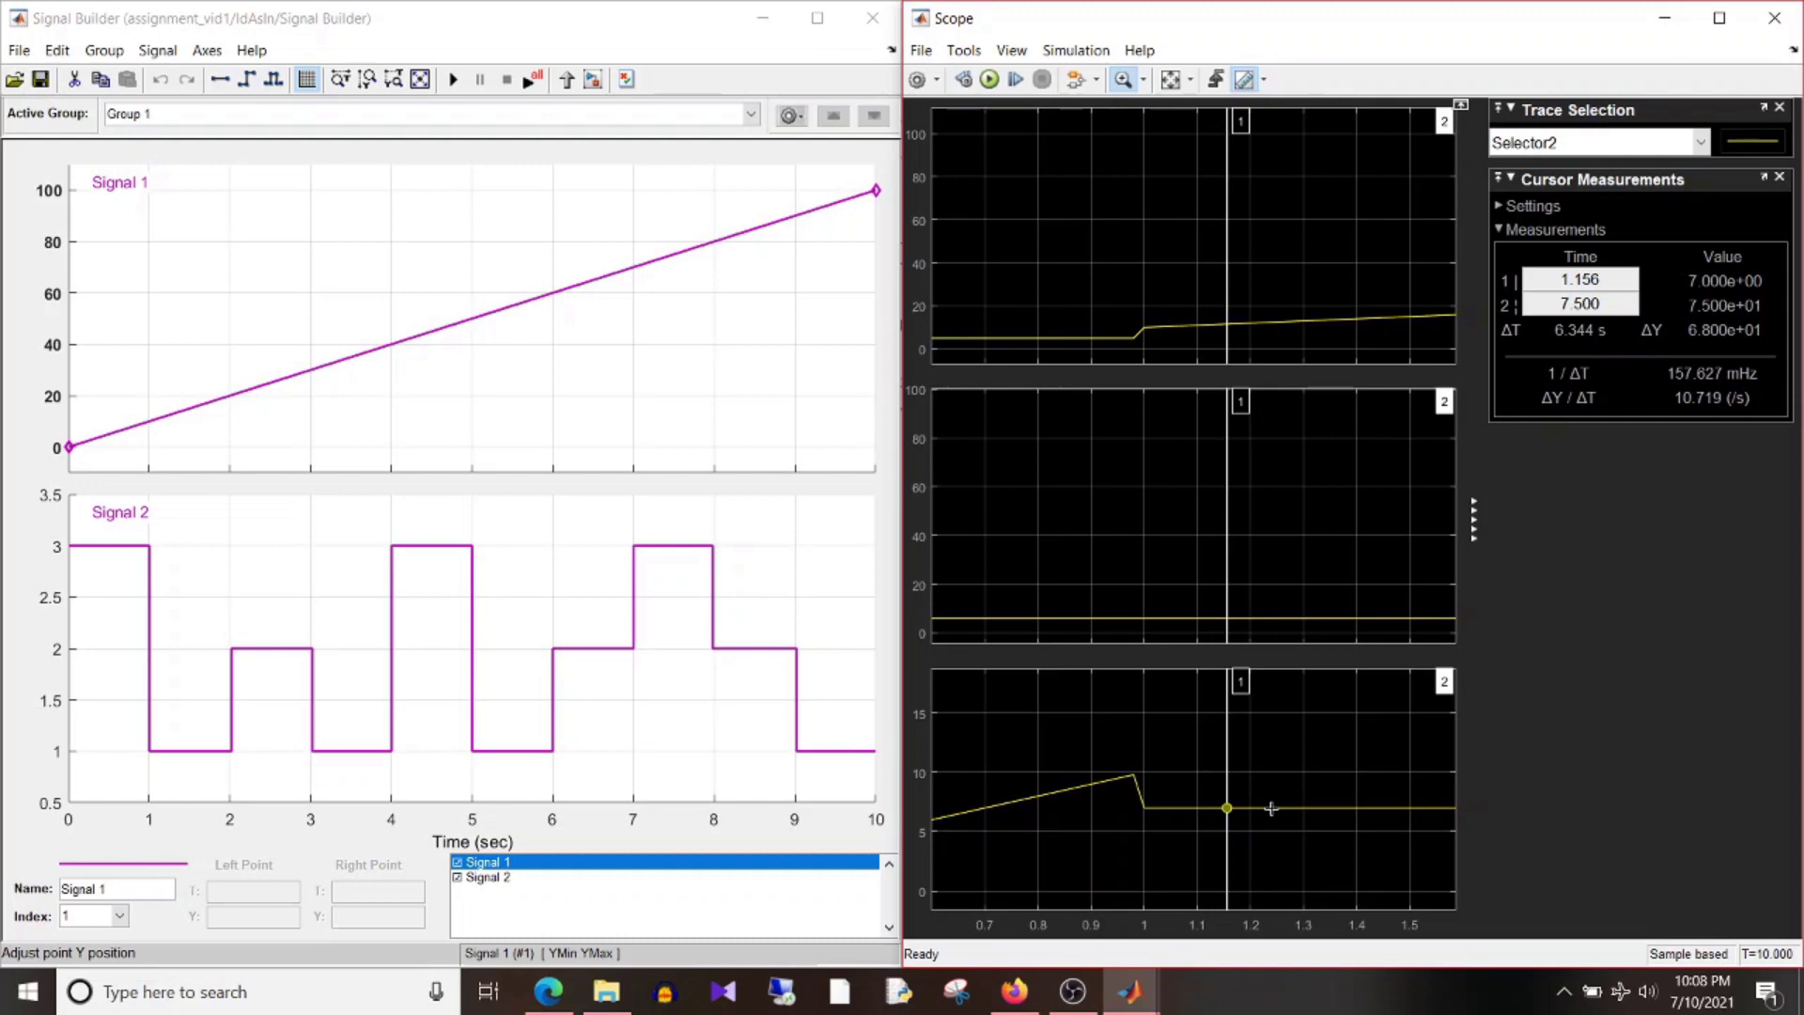
click(1171, 83)
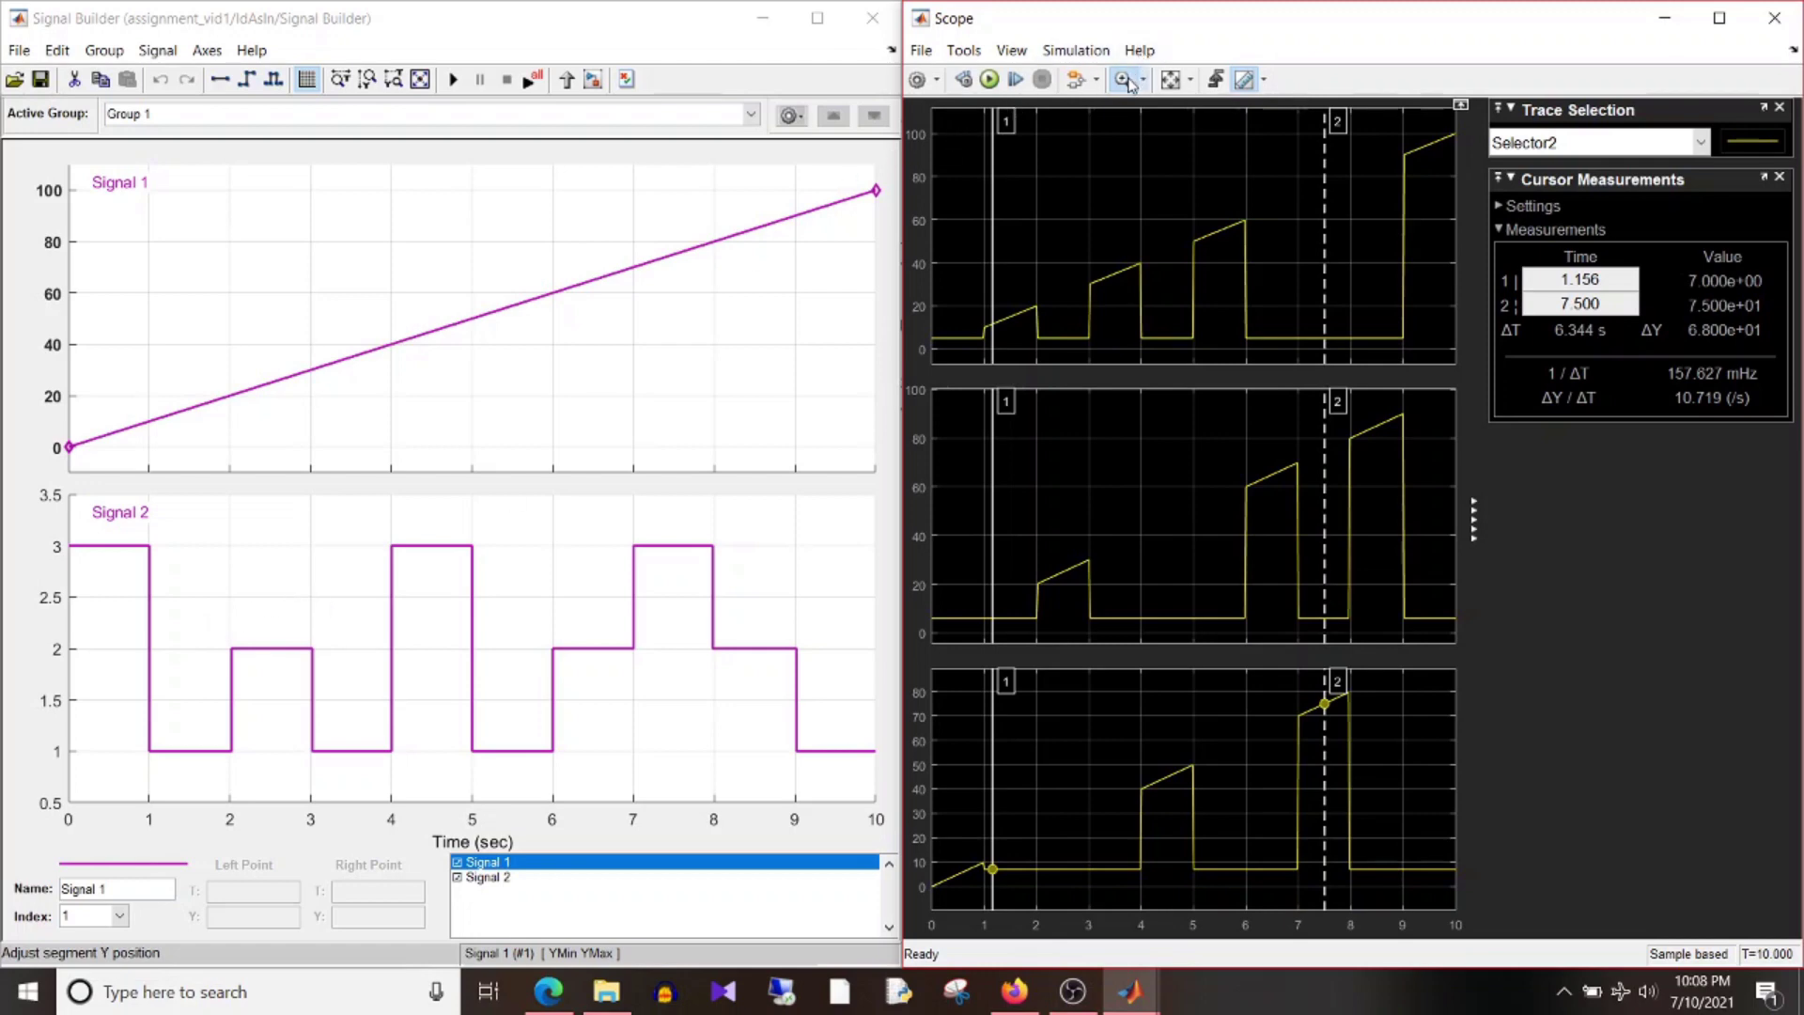
- Move cursor 1 to 2.733 s and read the Selector, then Selector2, traces (ΔT 4.767 s, ΔY 68)
drag(1003, 121, 1077, 125)
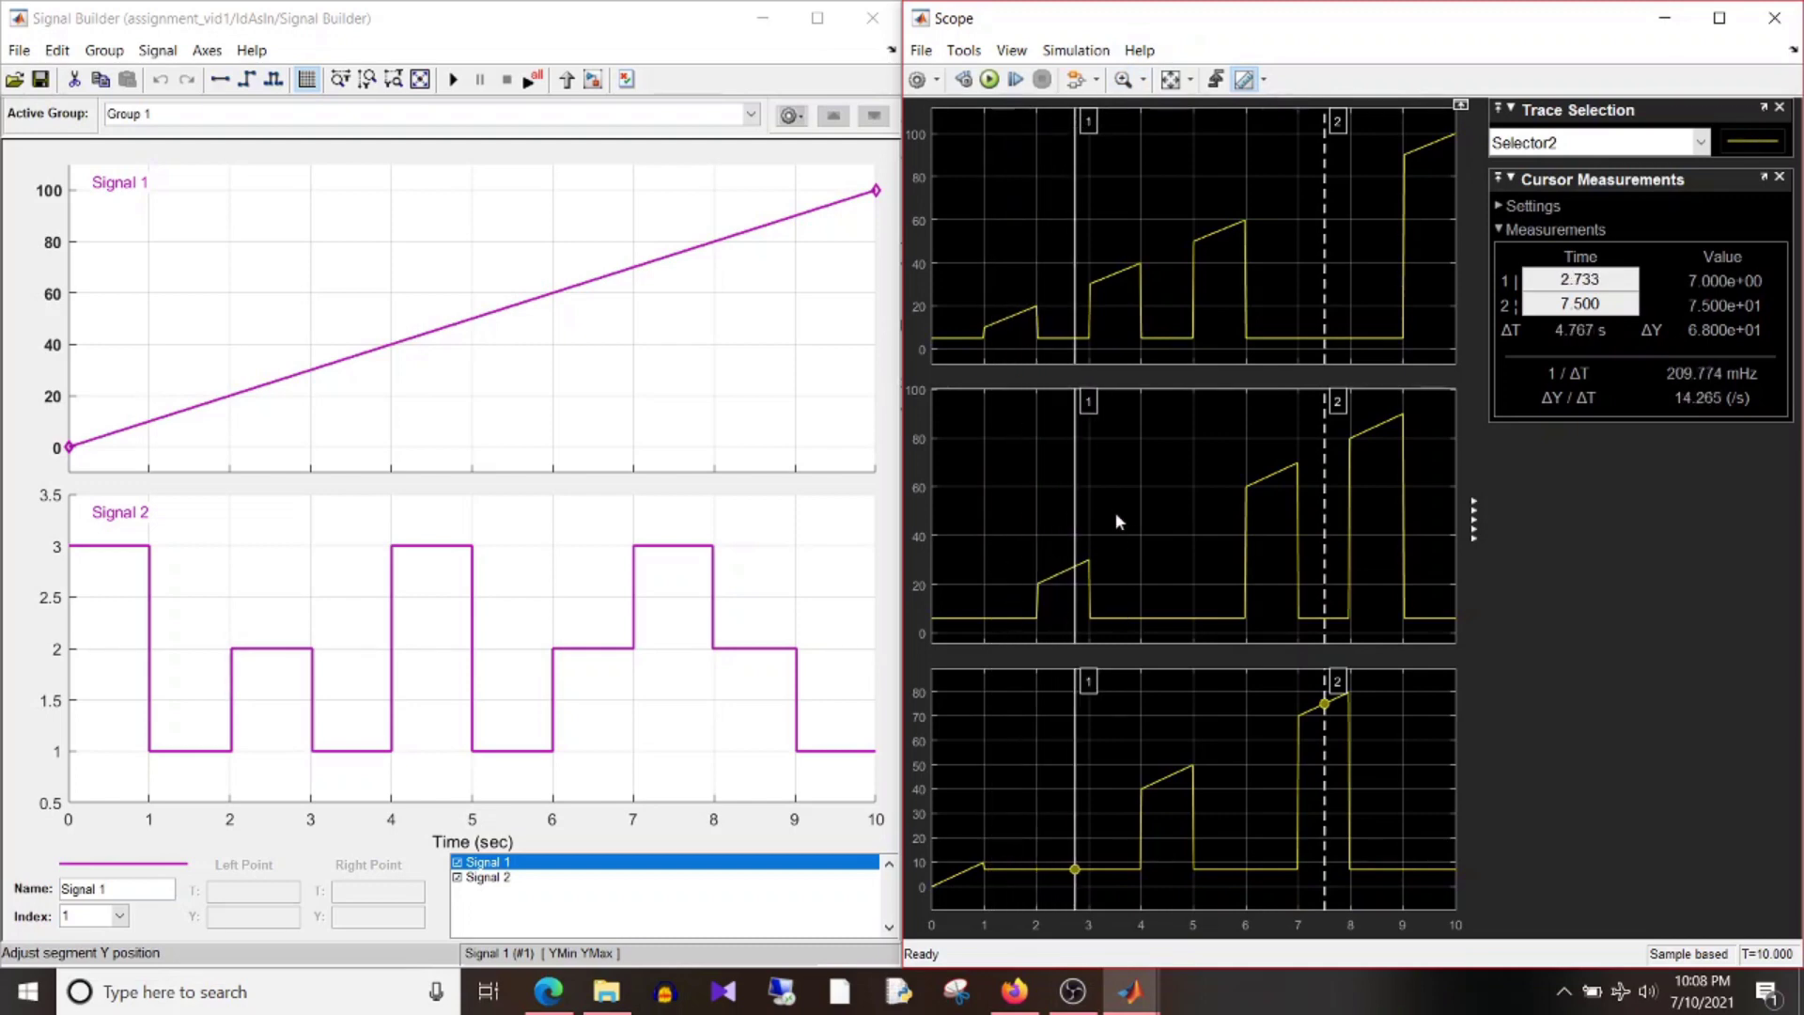
click(1546, 142)
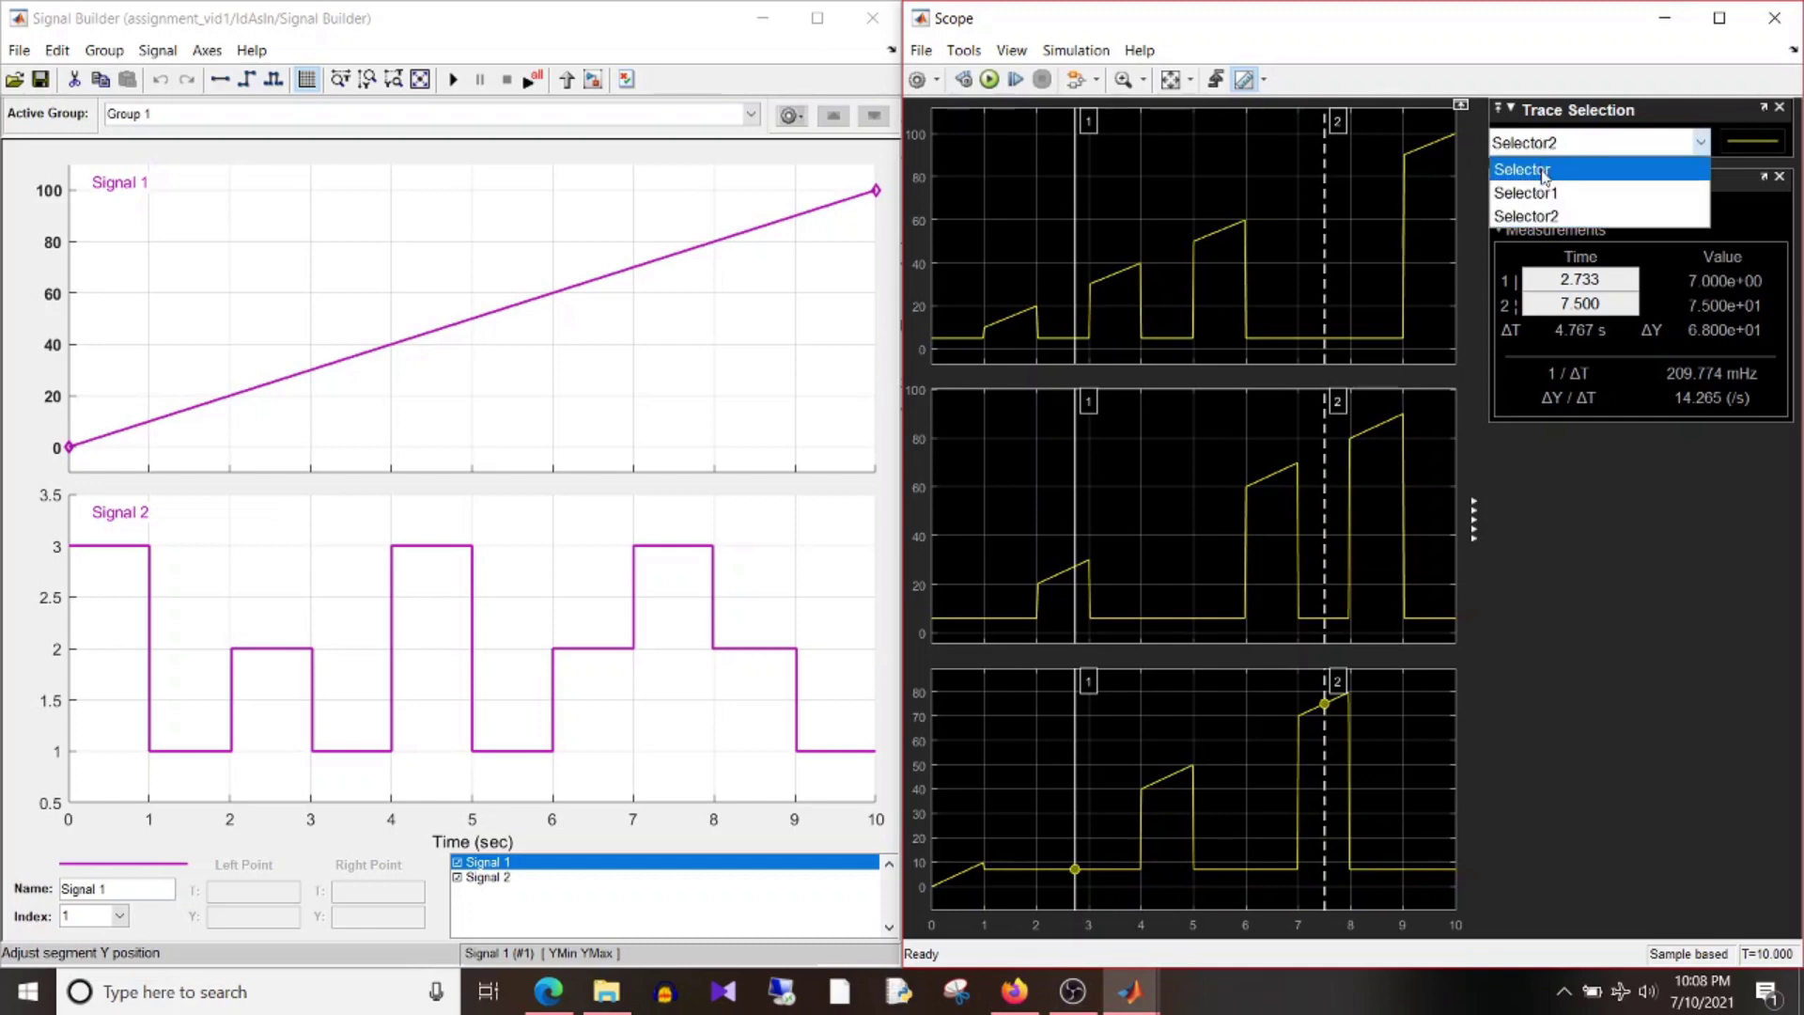
click(1543, 171)
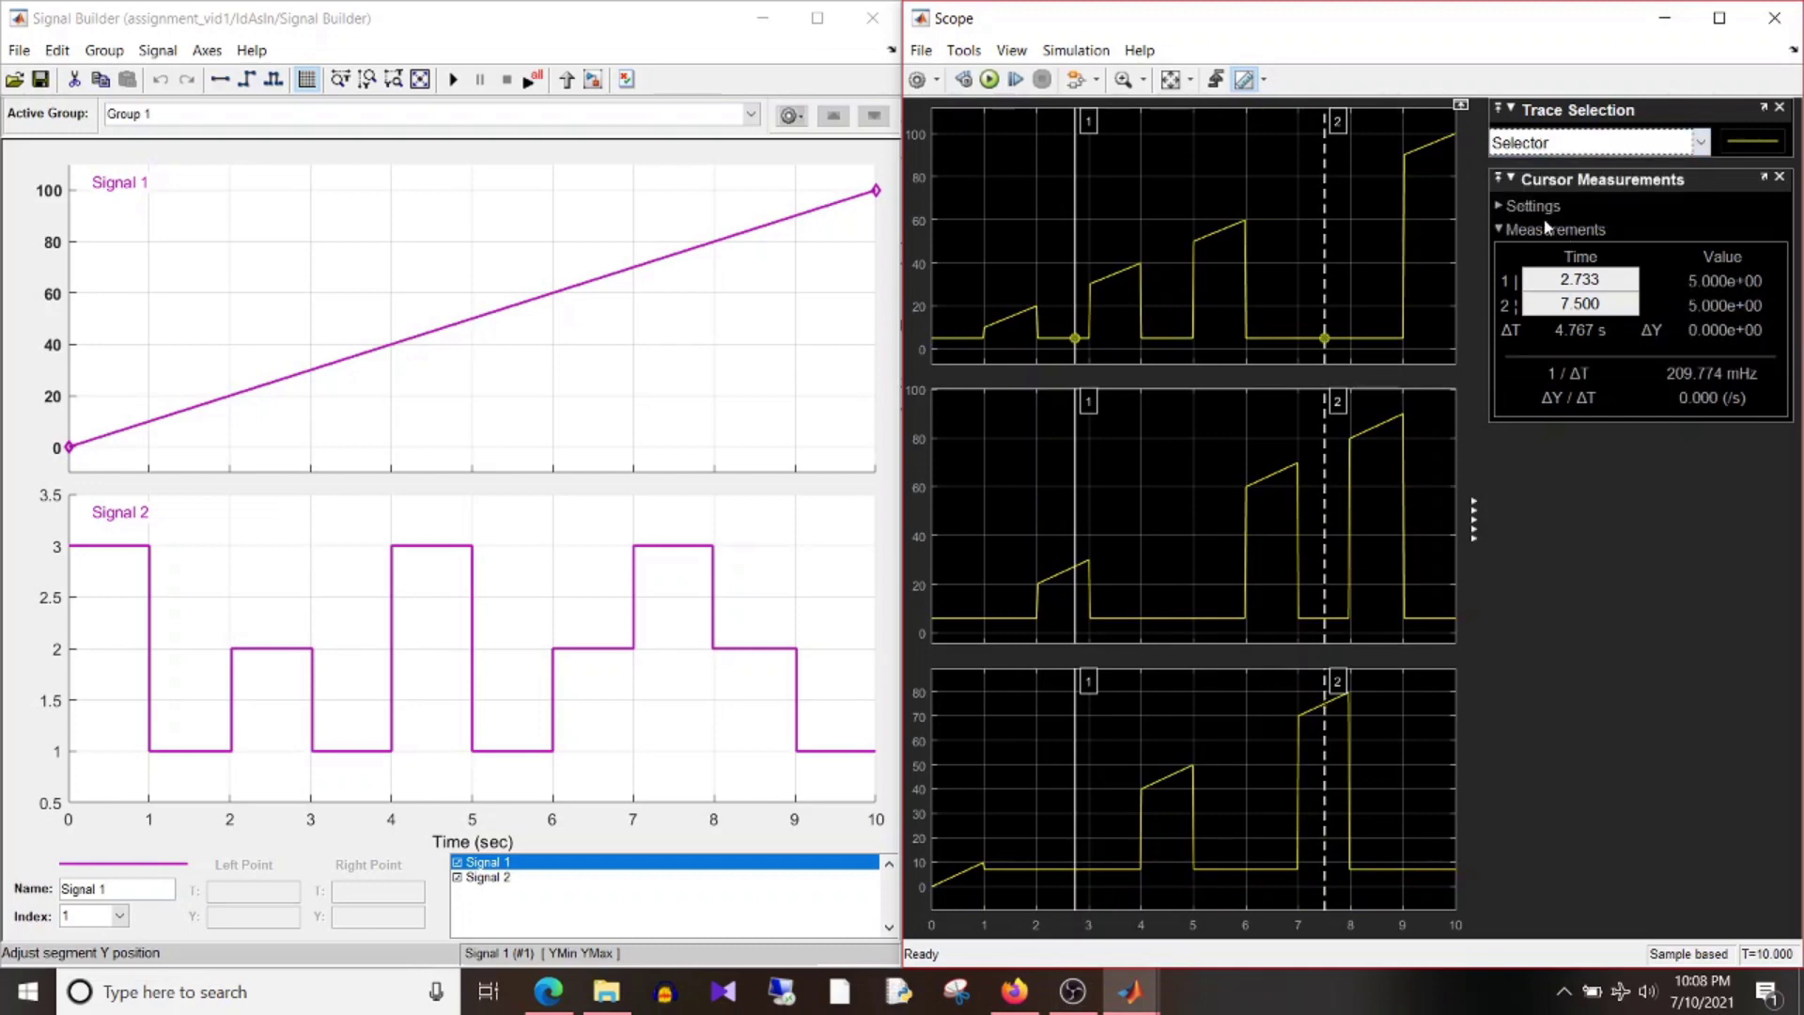
click(1600, 146)
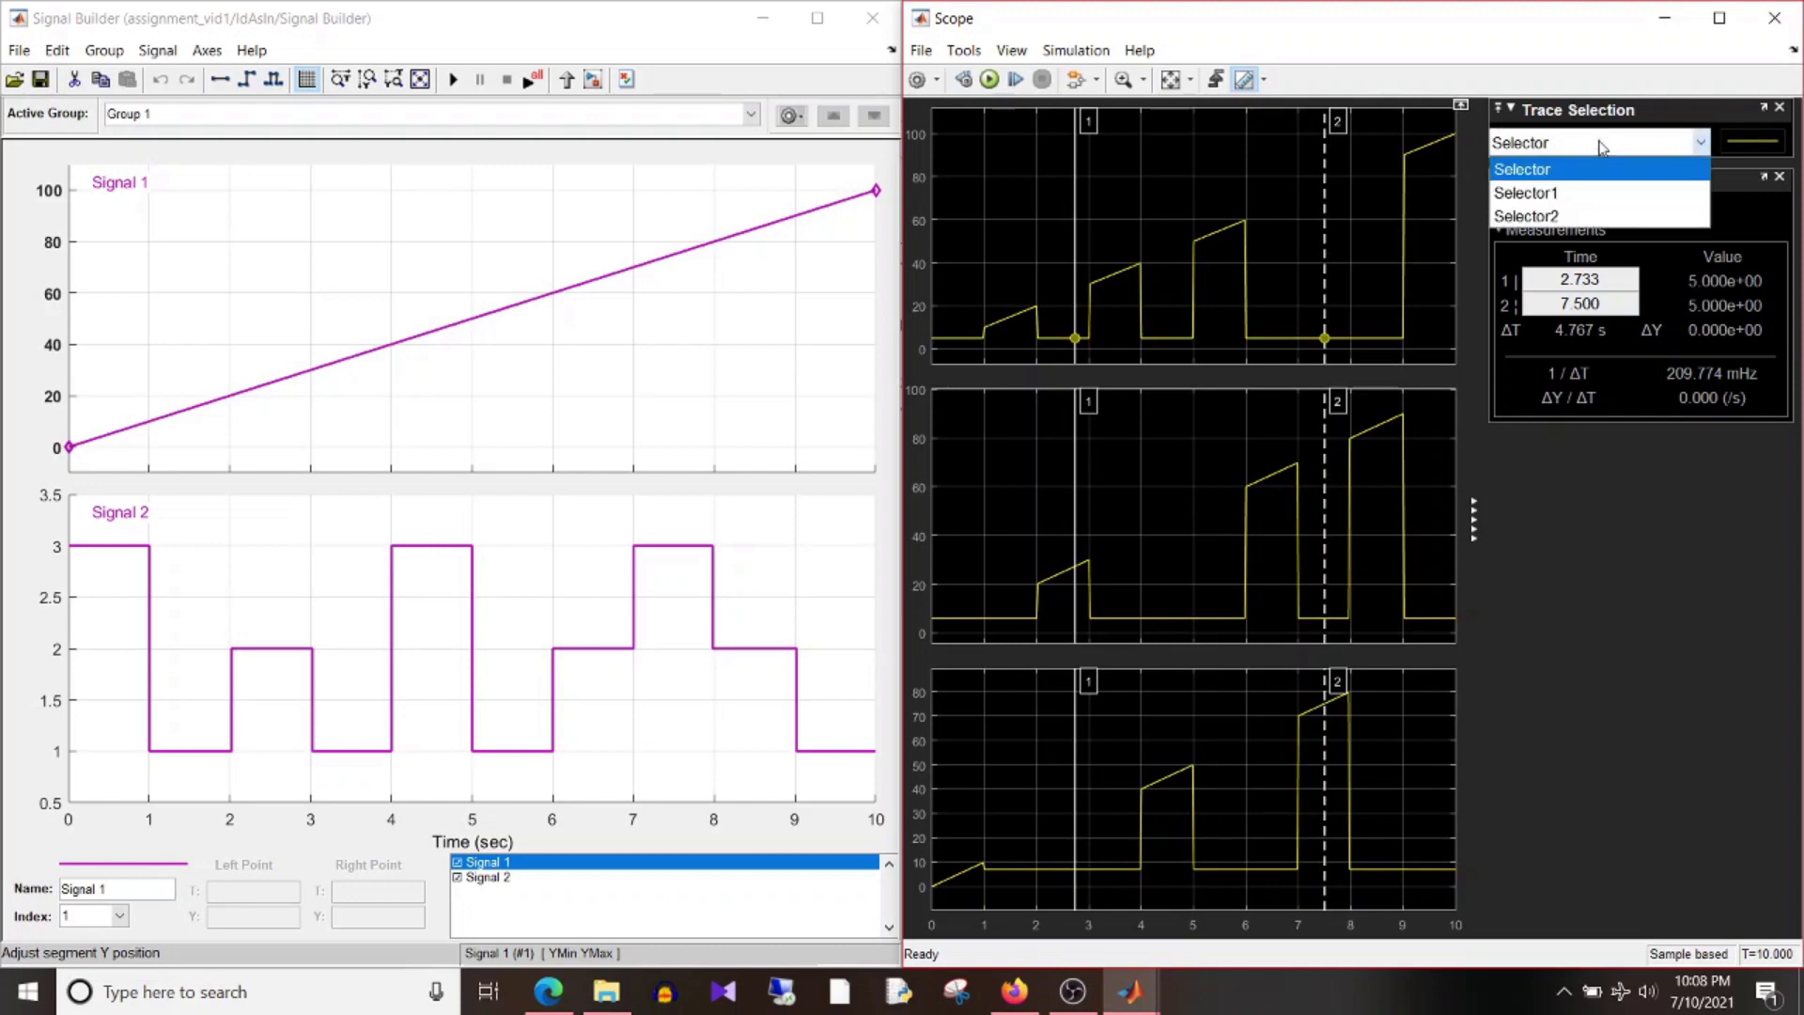
click(1546, 220)
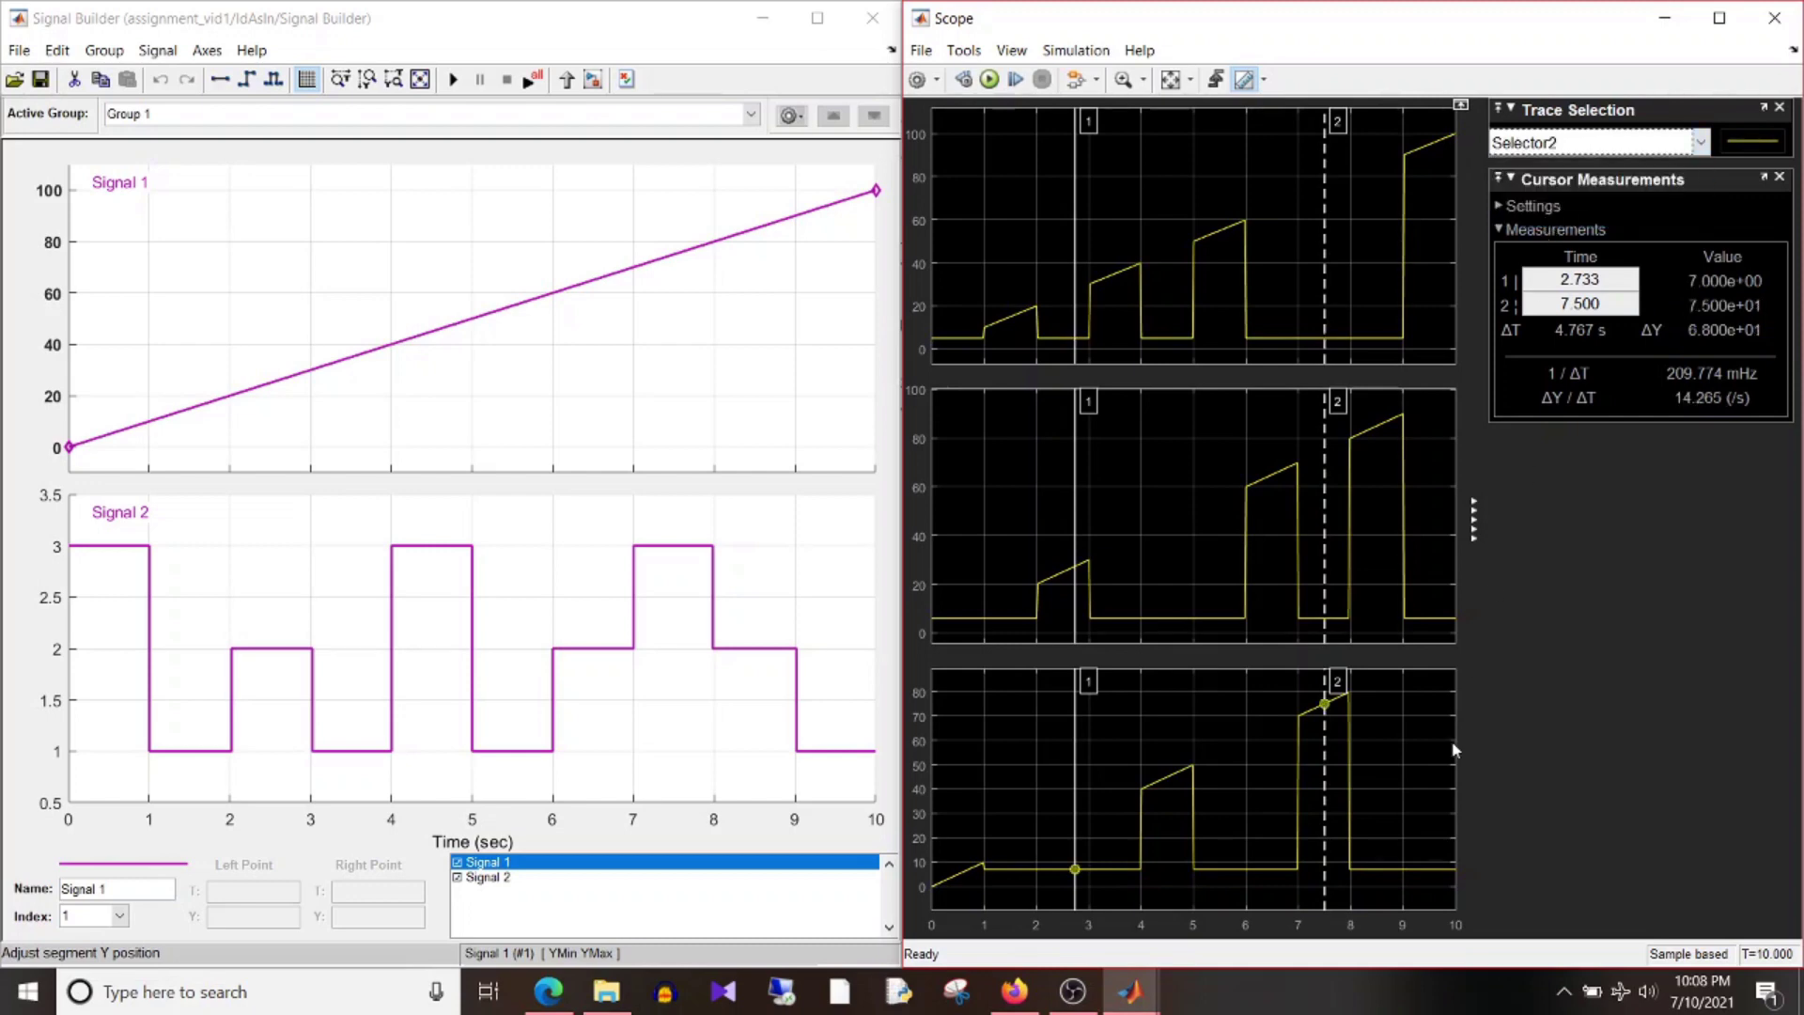